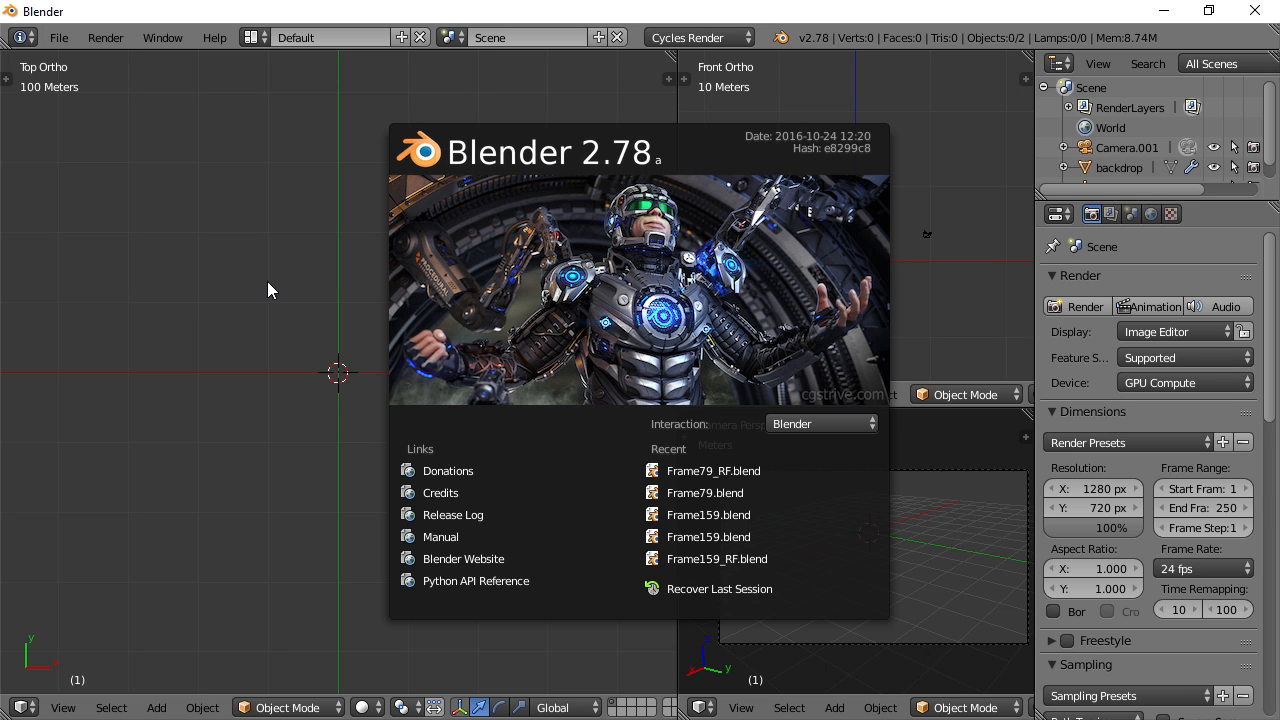
Dismiss the splash screen and switch the render engine to Blender Render
left_click(283, 270)
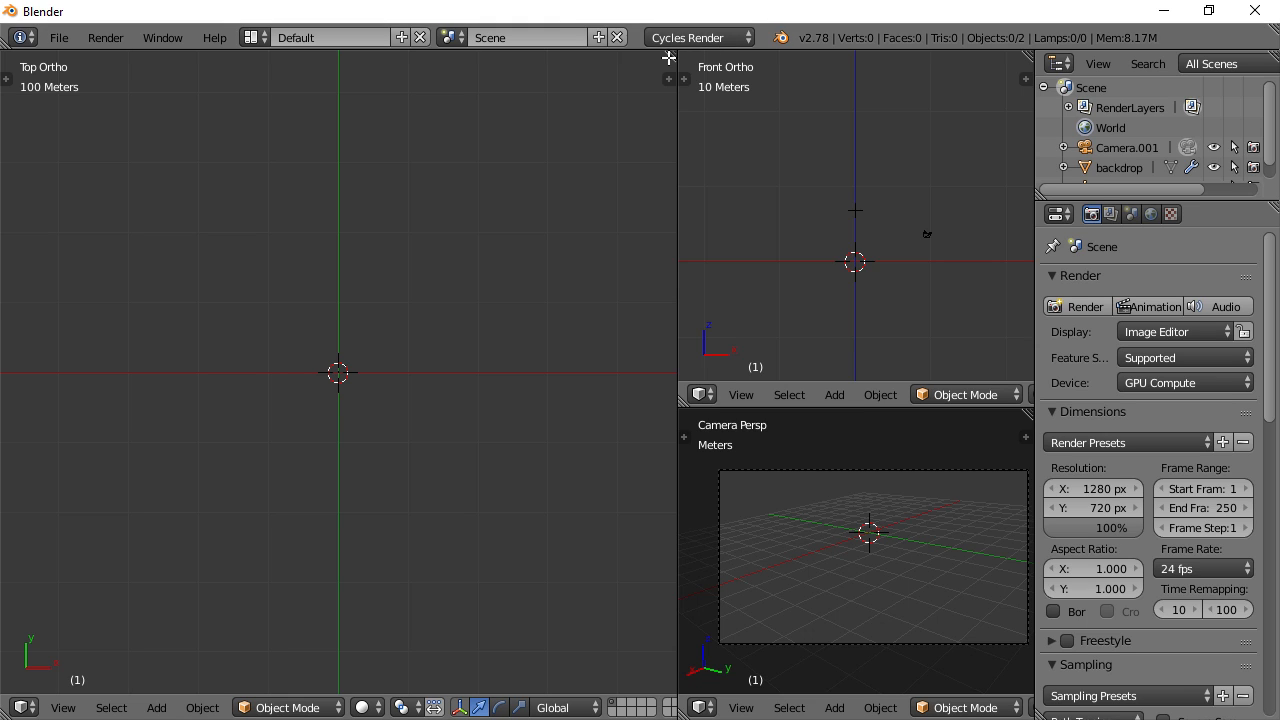
left_click(727, 37)
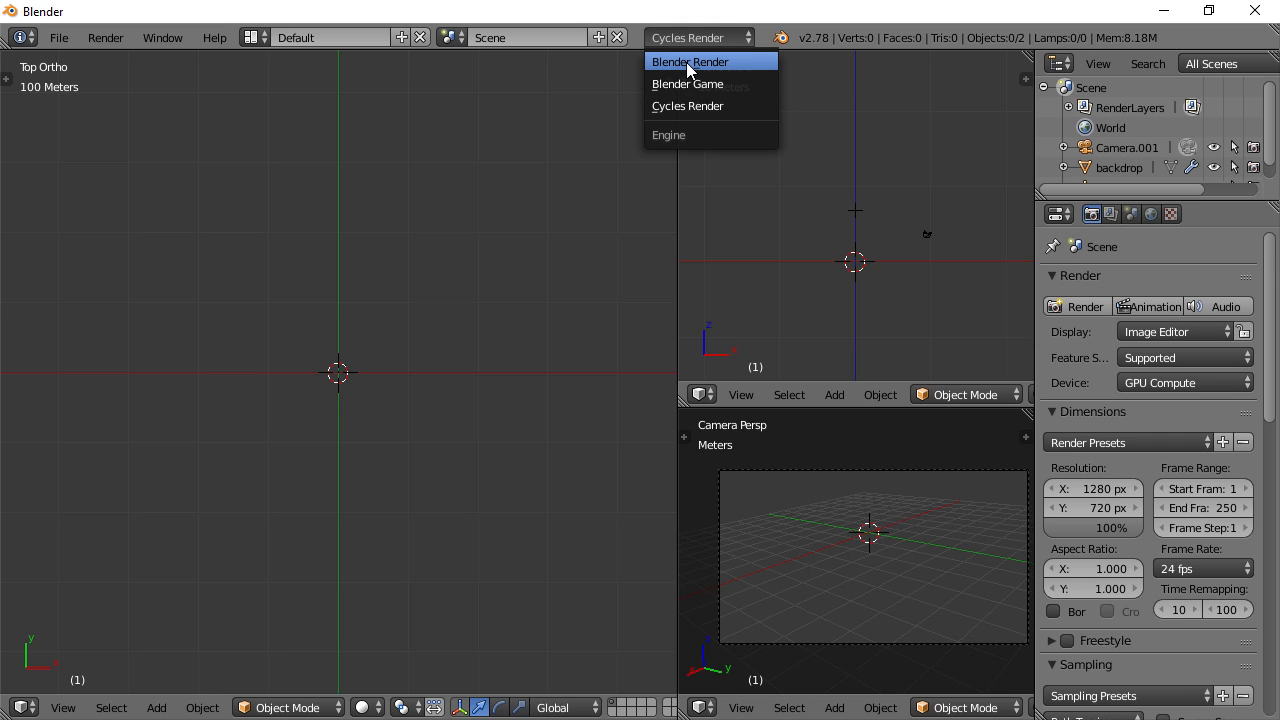
left_click(686, 62)
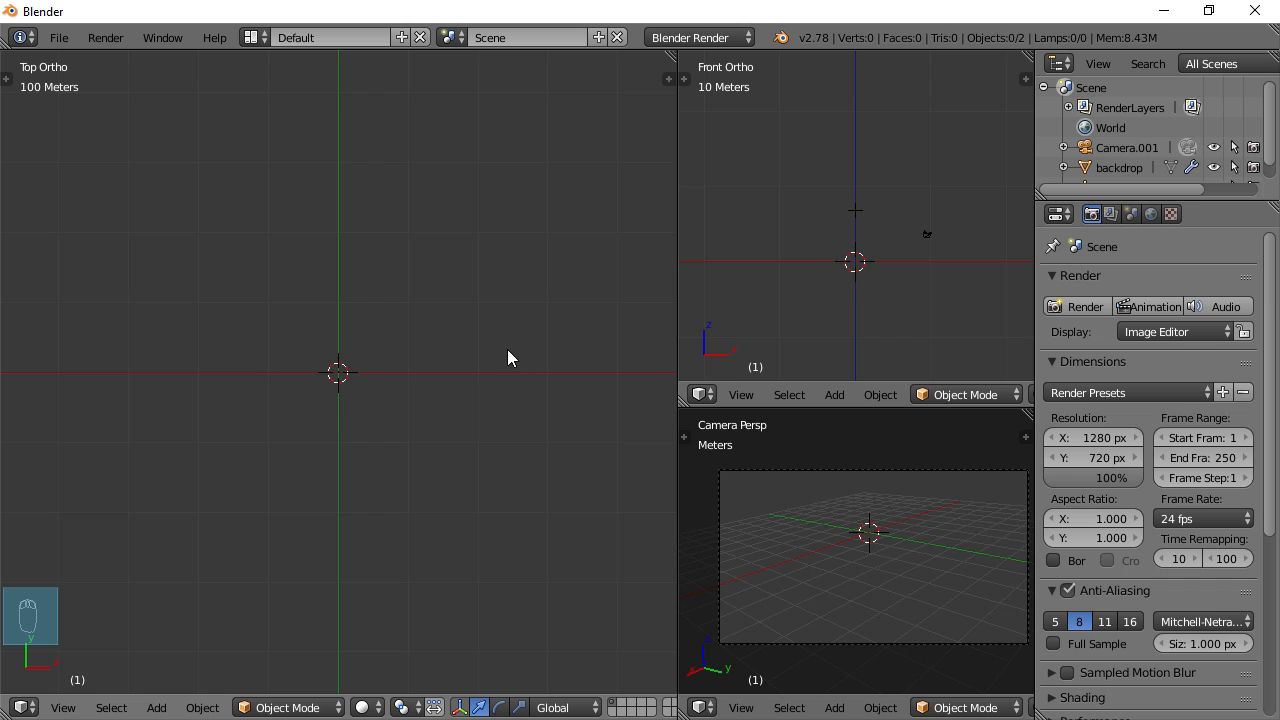
Load the Make Clothes human mesh of type Average Male With Helpers
key("n")
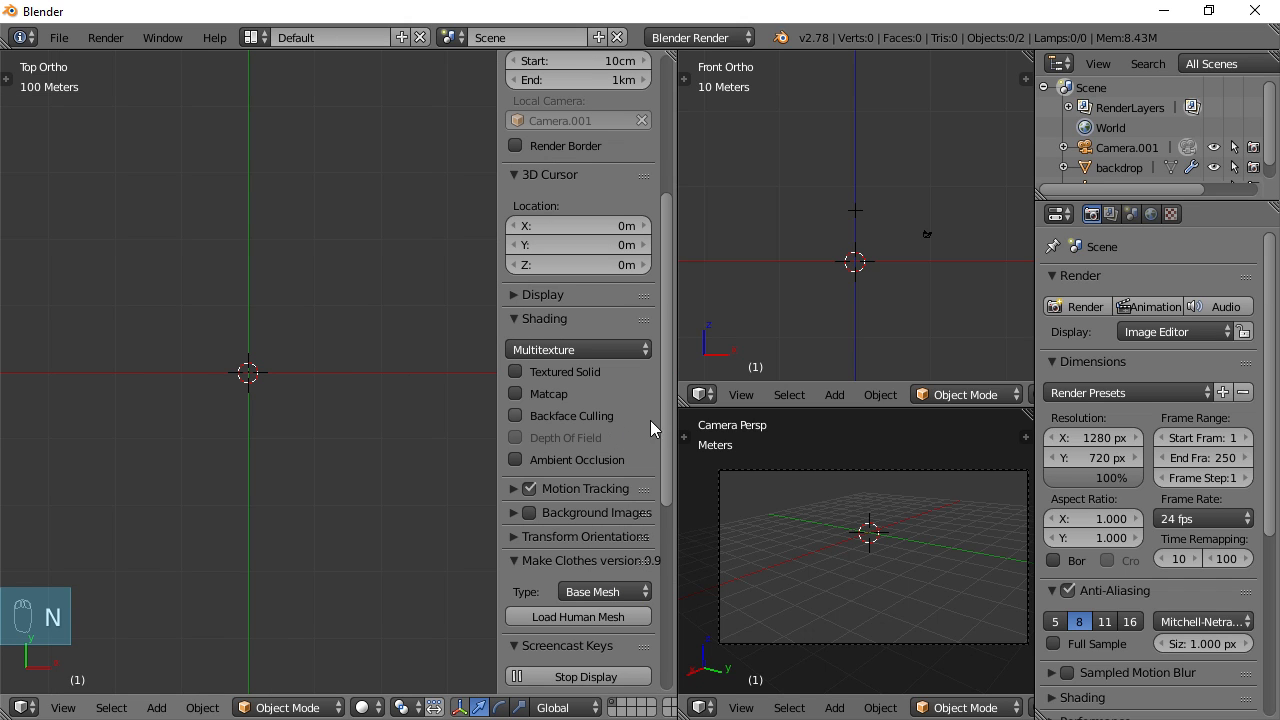
left_click_drag(663, 386, 677, 497)
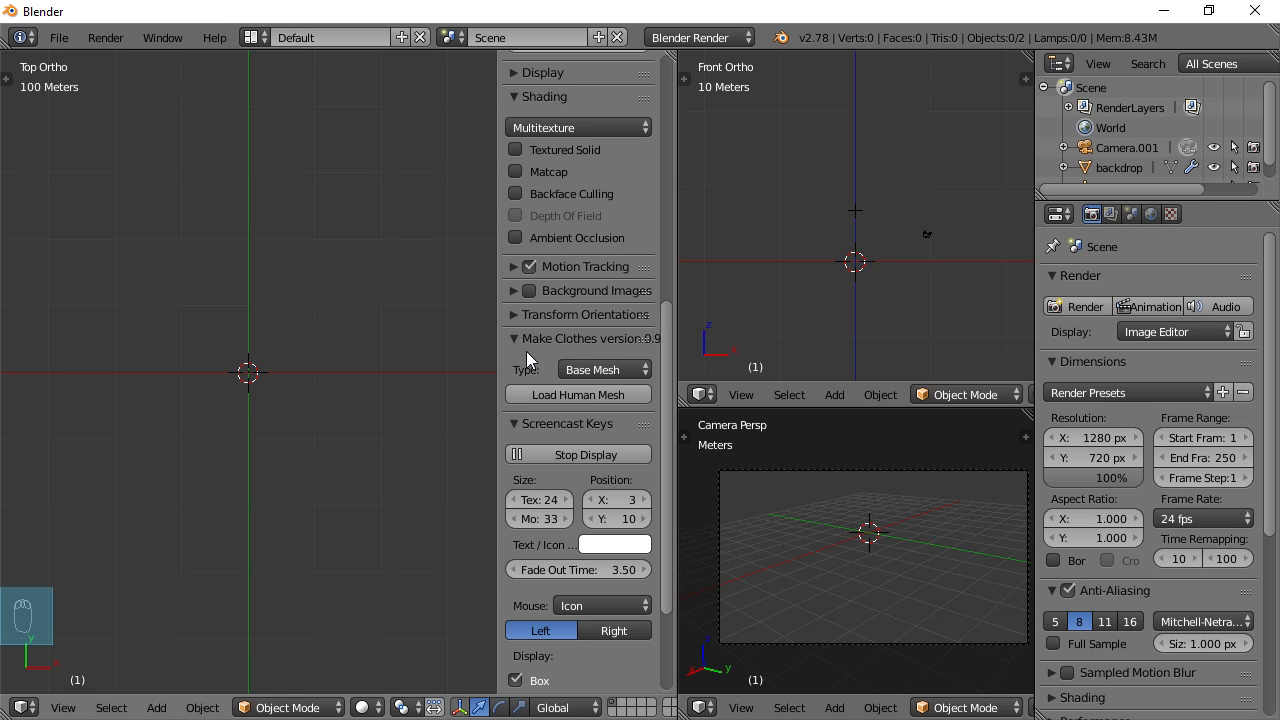
left_click(607, 371)
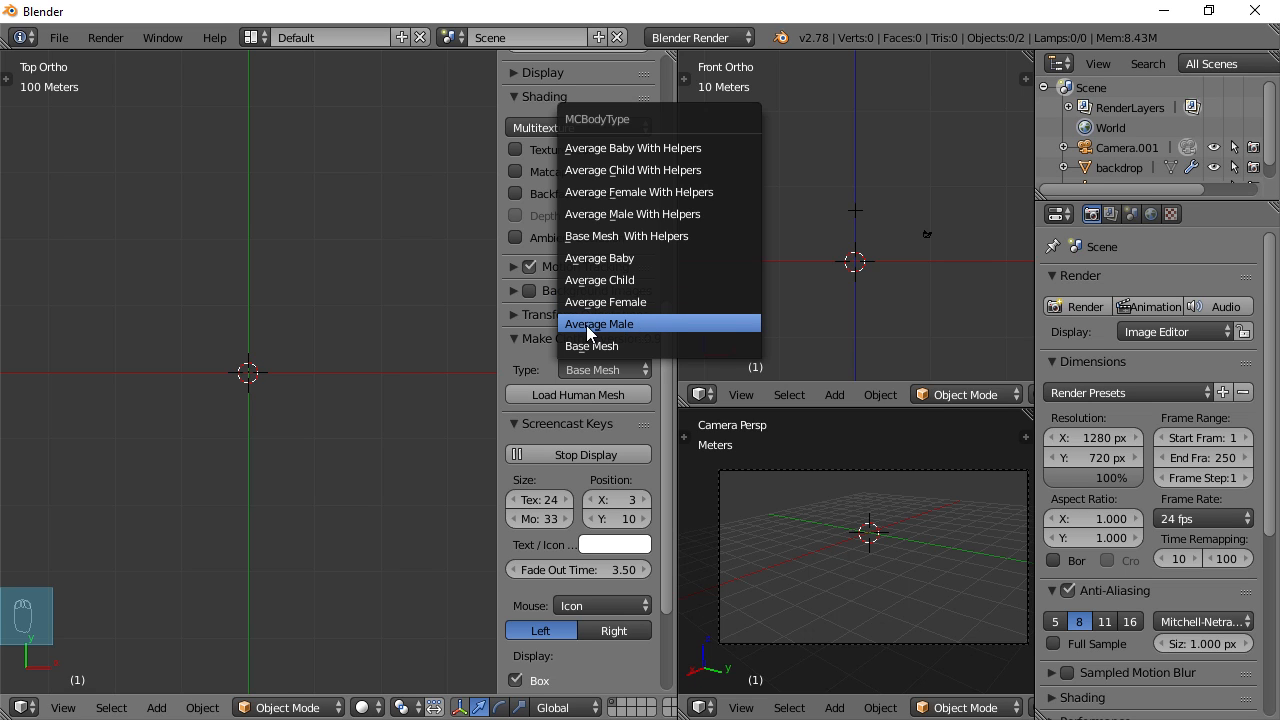
left_click(659, 214)
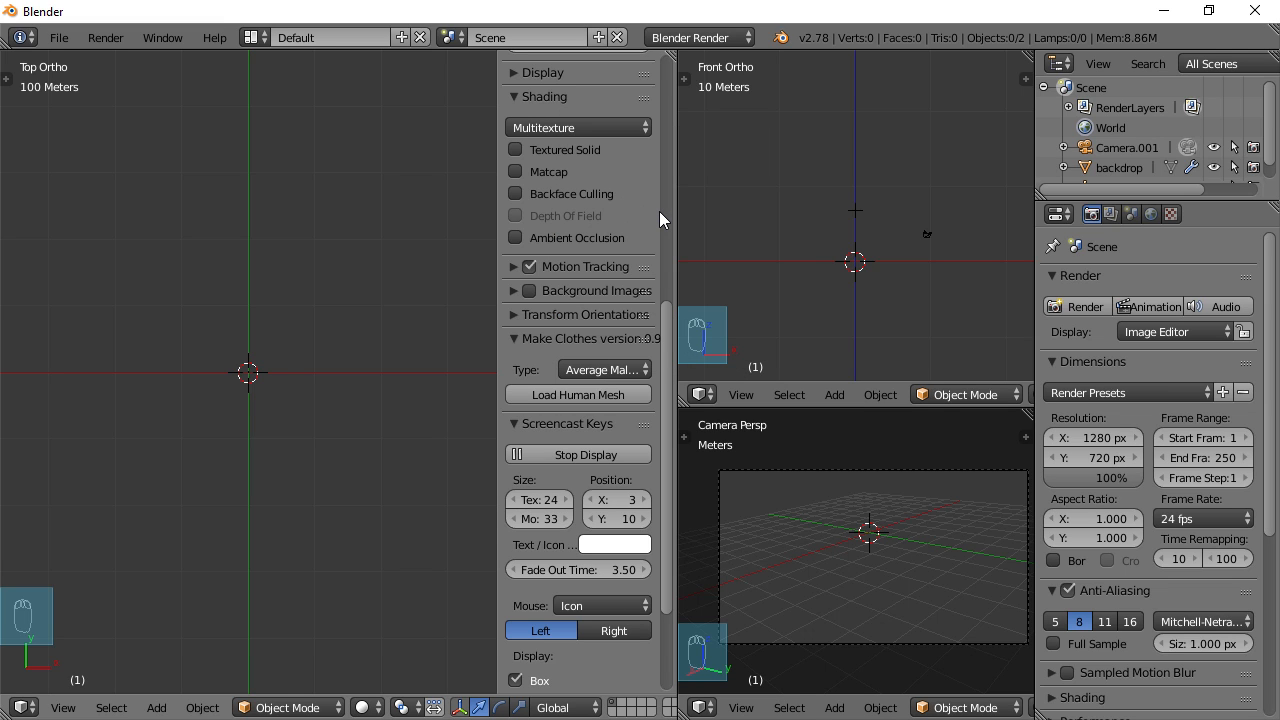
left_click(565, 395)
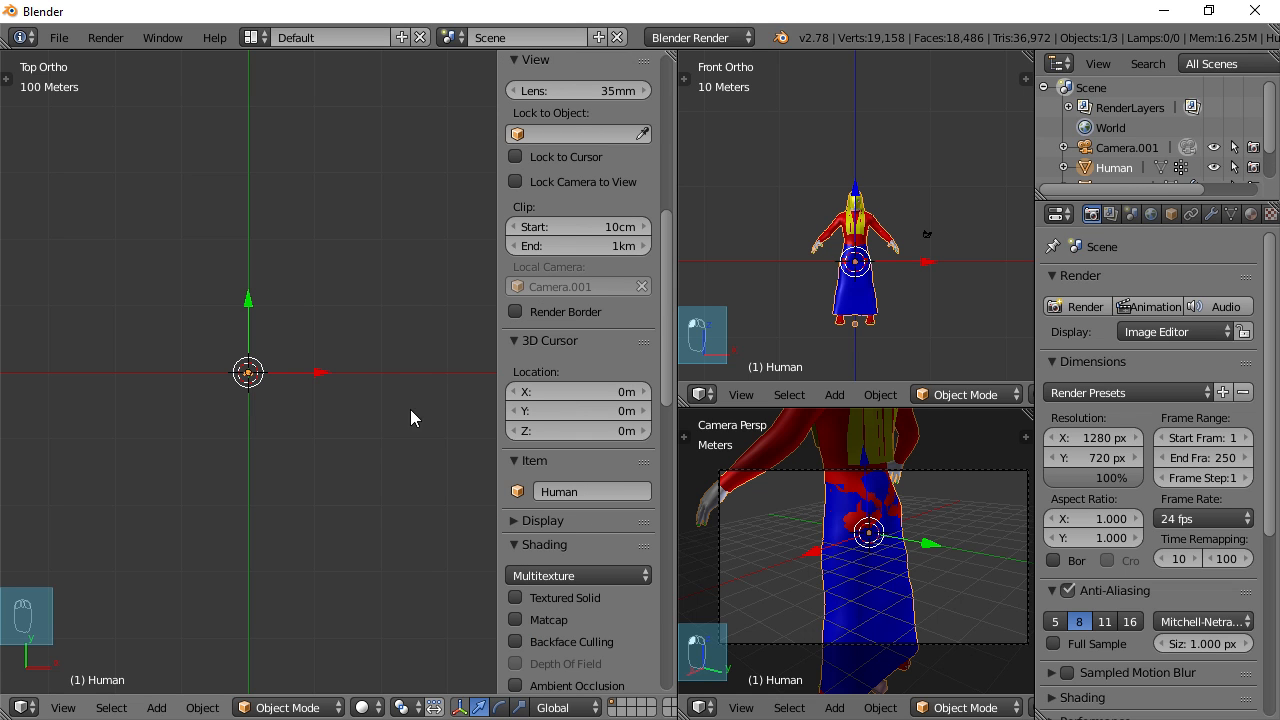
Frame the human mesh in front view in the main viewport and widen that viewport
key("KP_Decimal")
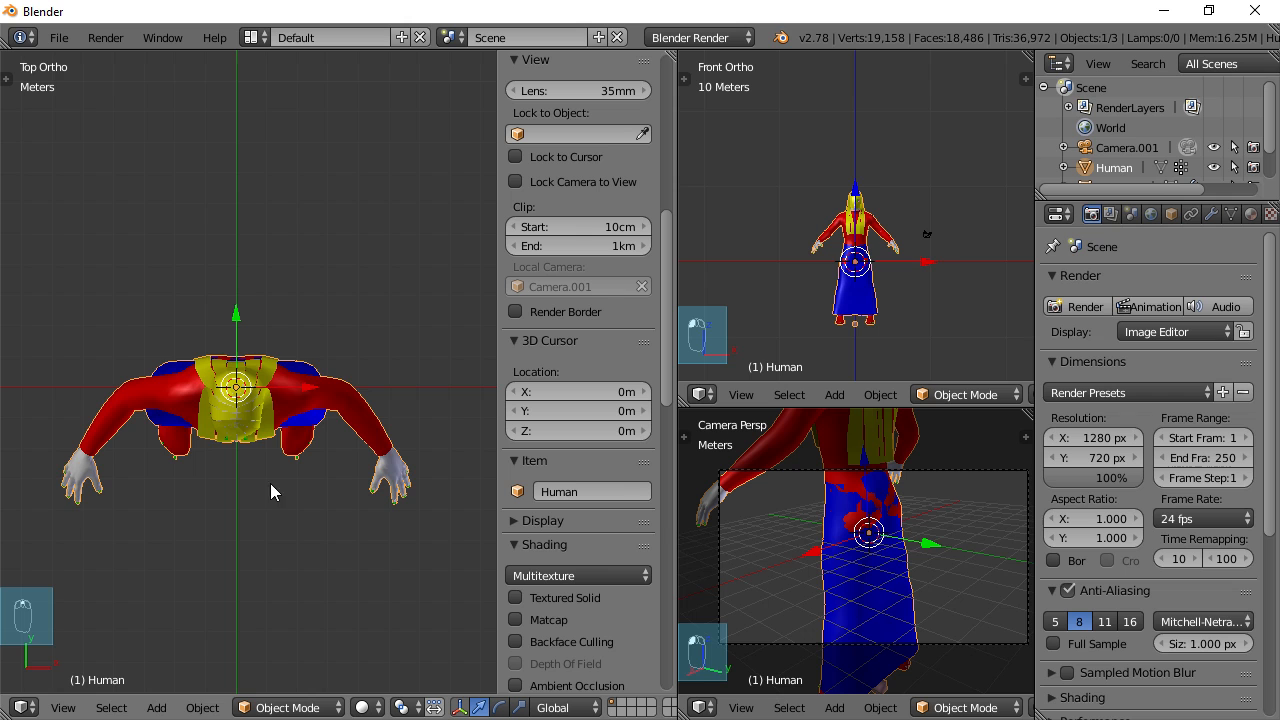
key("KP_1")
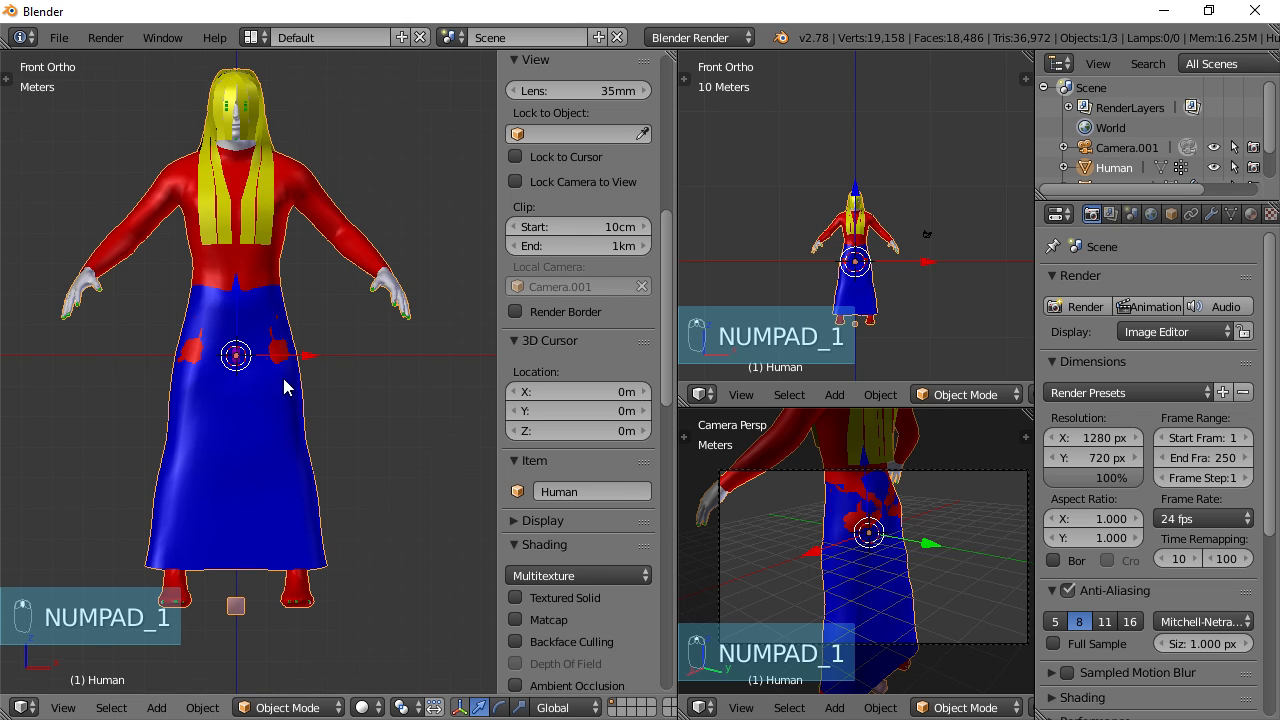
scroll(372, 438, "up", 2)
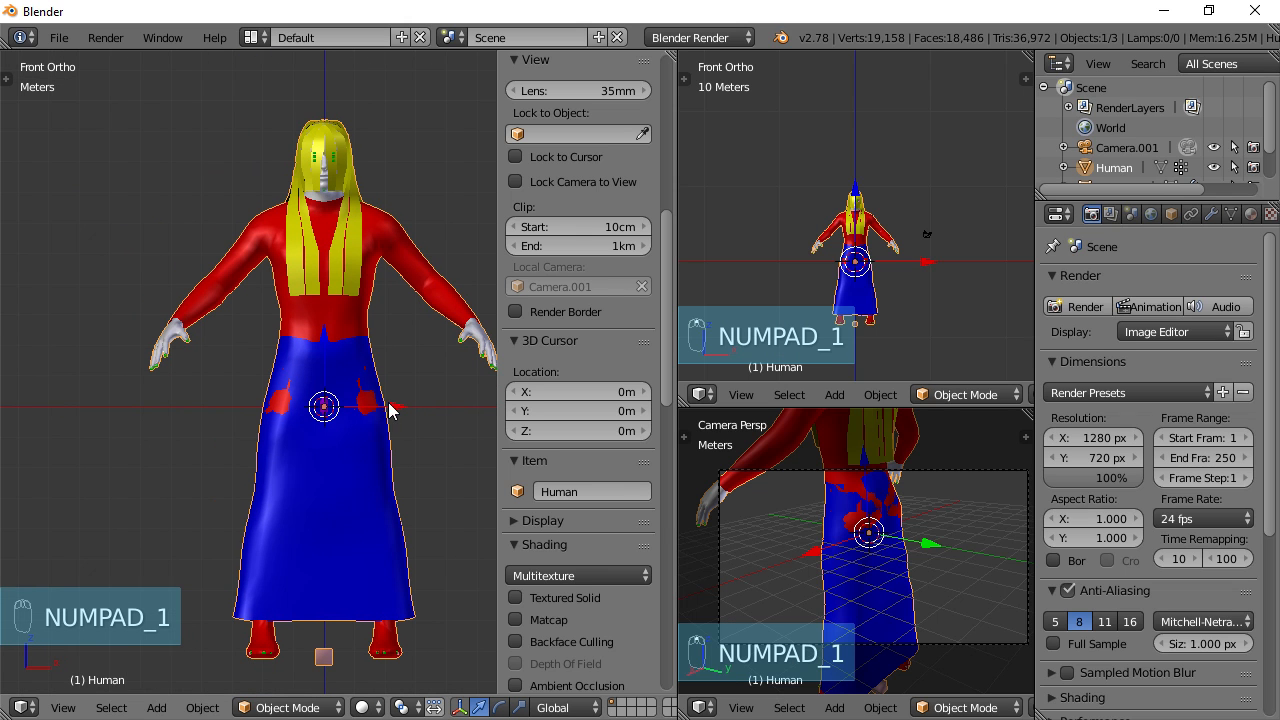
scroll(394, 393, "down", 2)
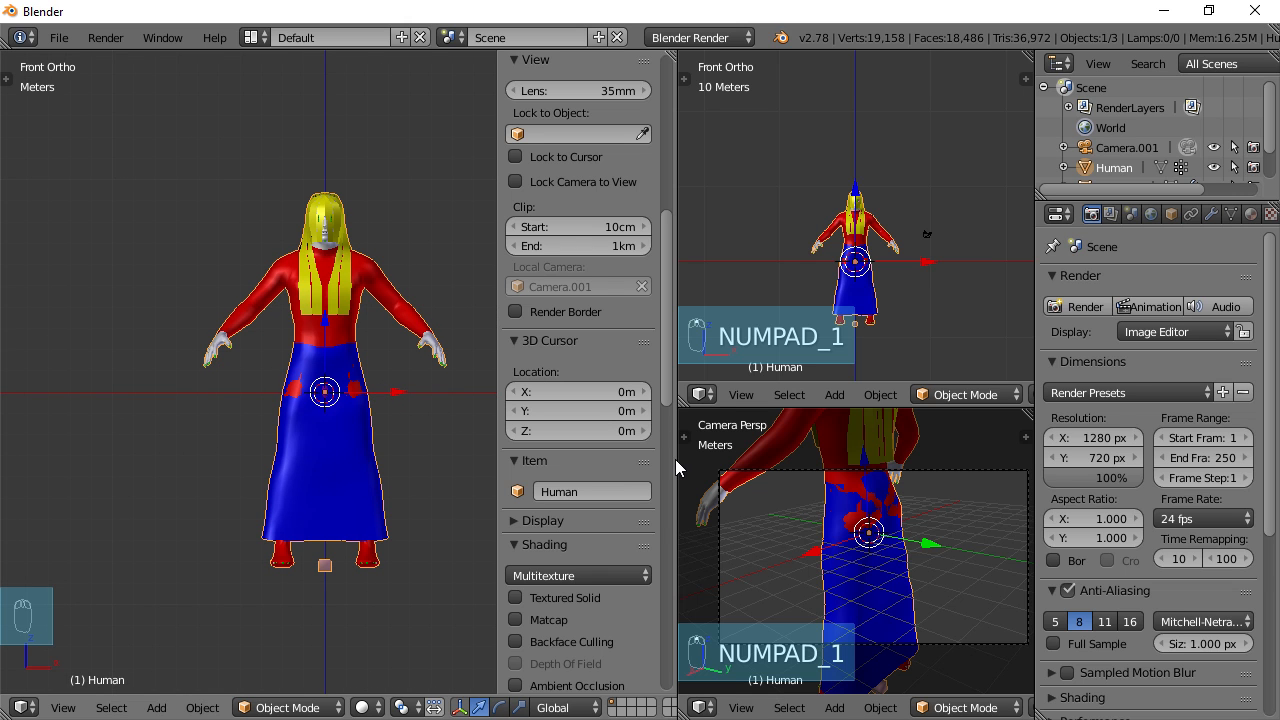
left_click_drag(675, 462, 836, 488)
scroll(483, 418, "up", 1)
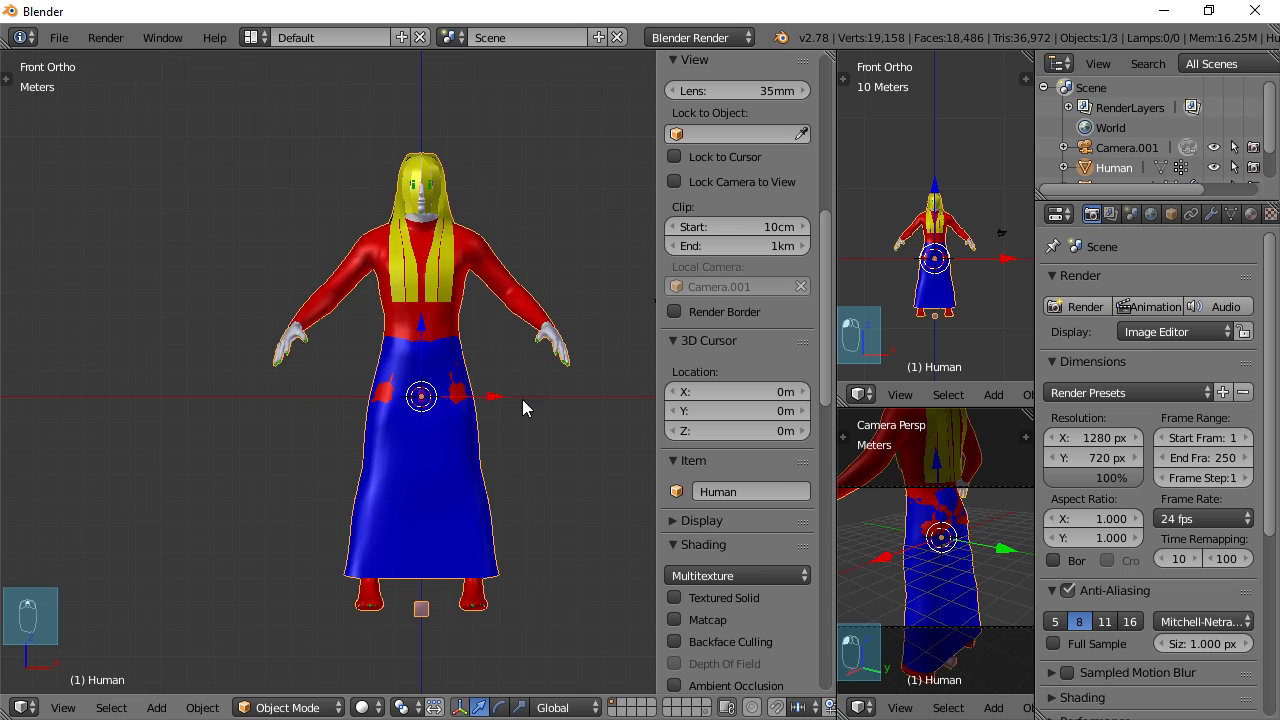
middle_click_drag(522, 399, 440, 396, "shift")
scroll(439, 412, "up", 1)
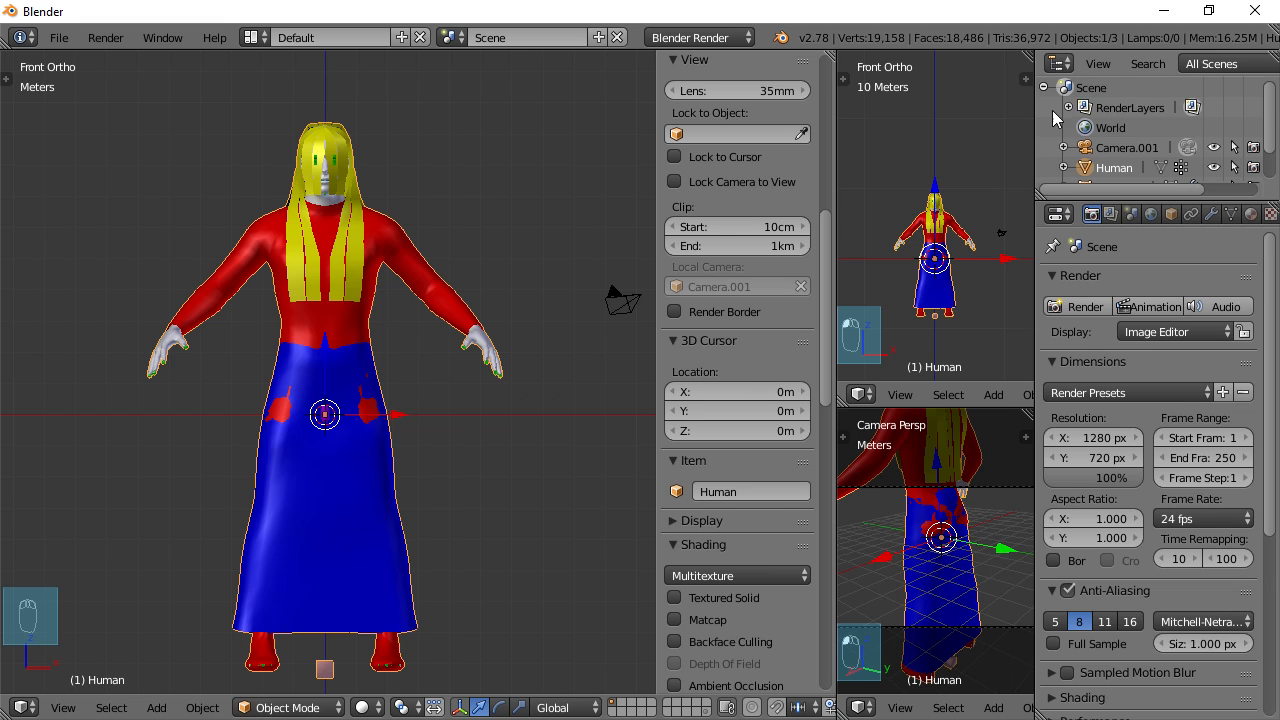
left_click(1059, 64)
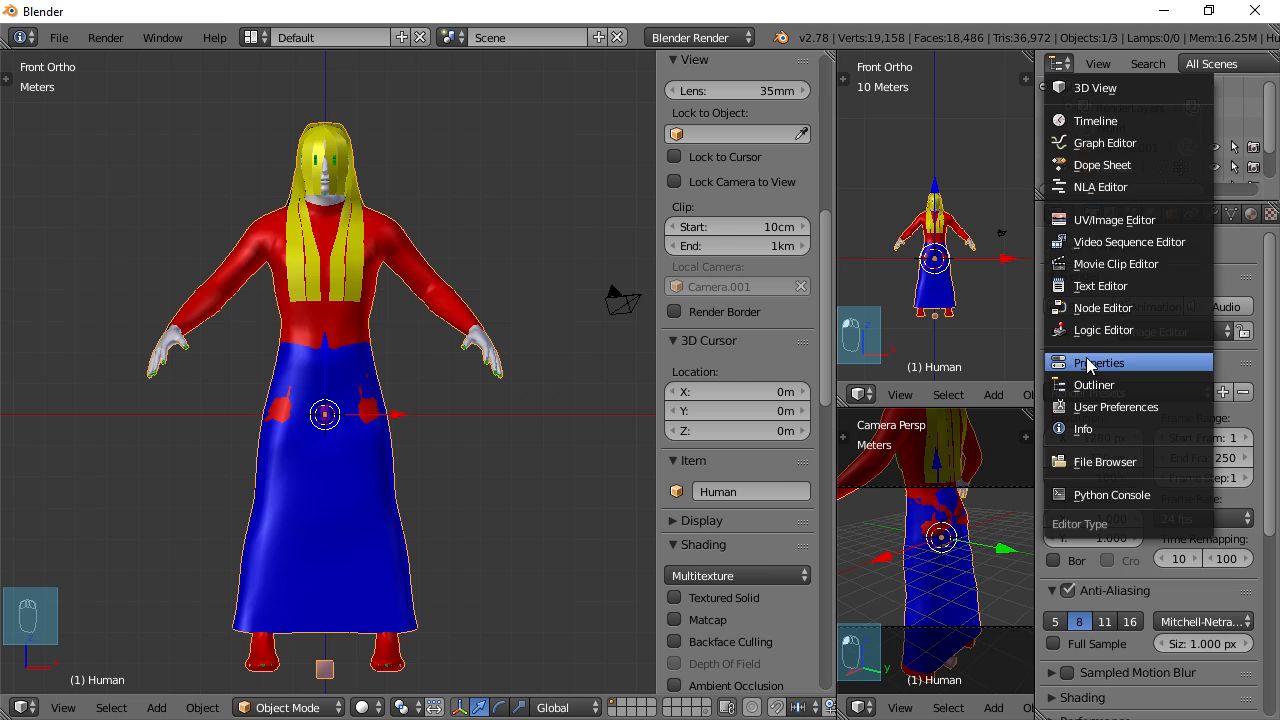
left_click(1061, 60)
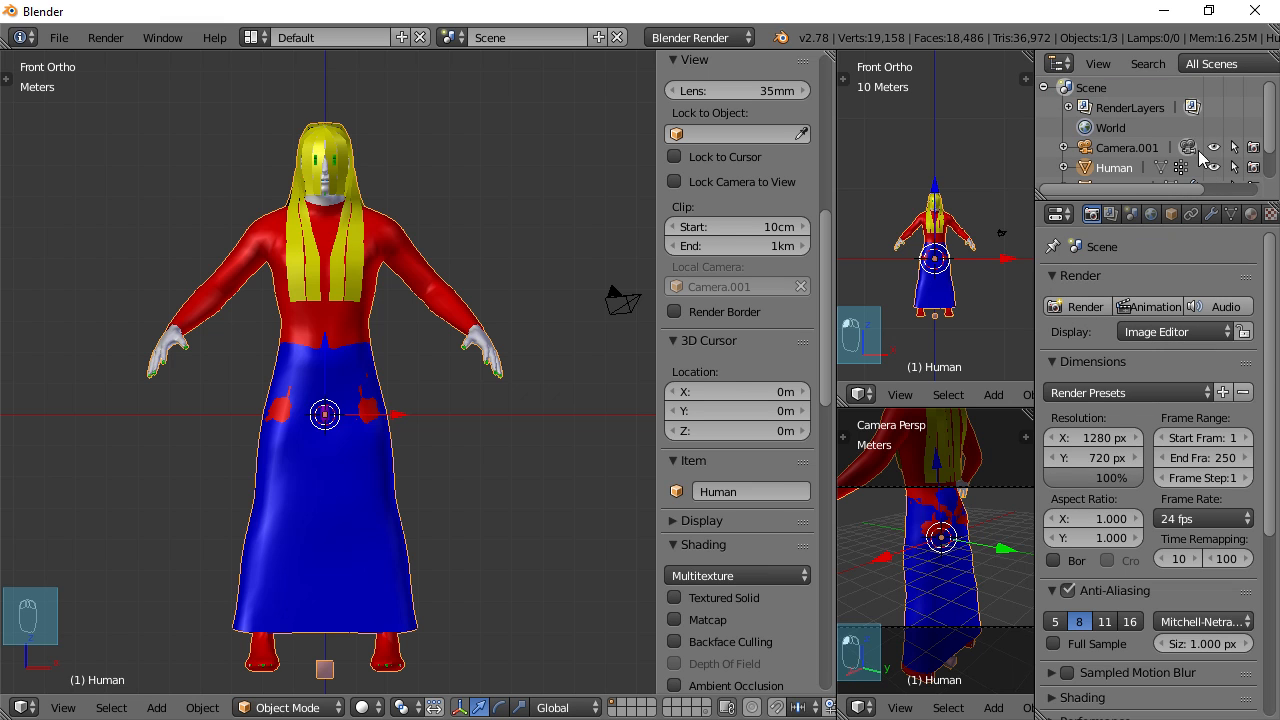
Duplicate the human mesh in place and move the copy to the second layer
left_click_drag(1269, 126, 1266, 156)
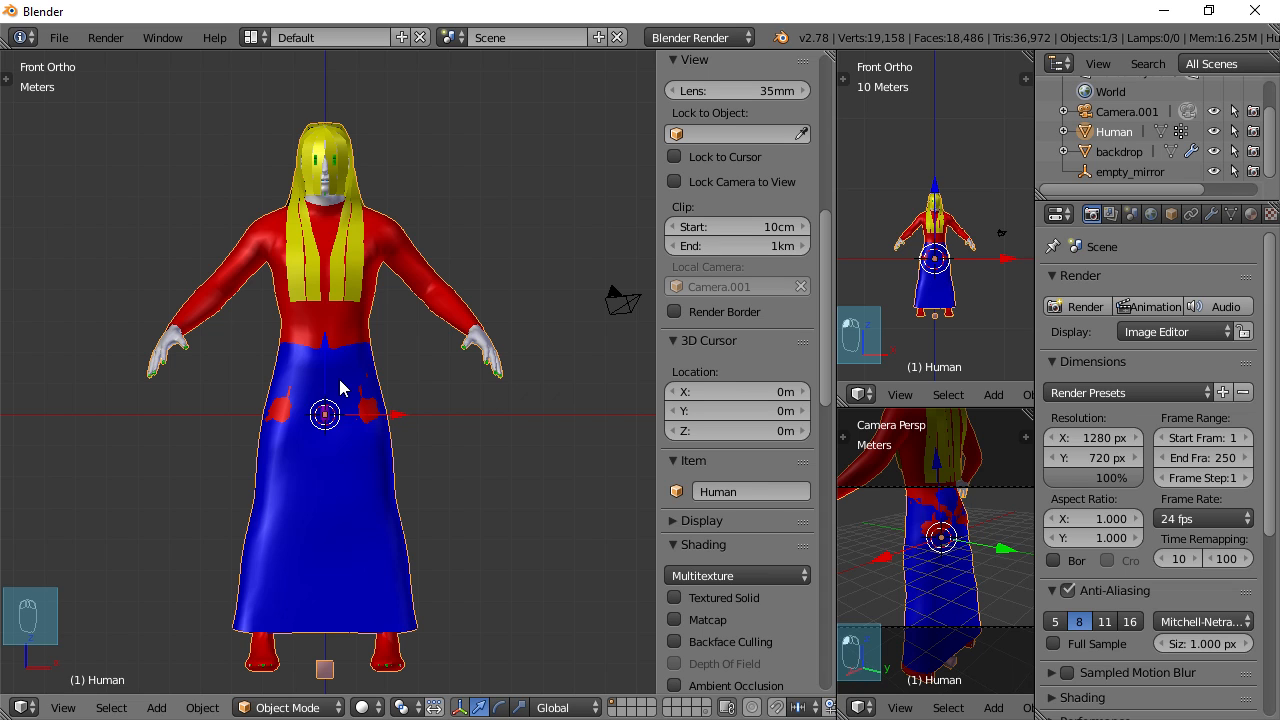
key("shift+d")
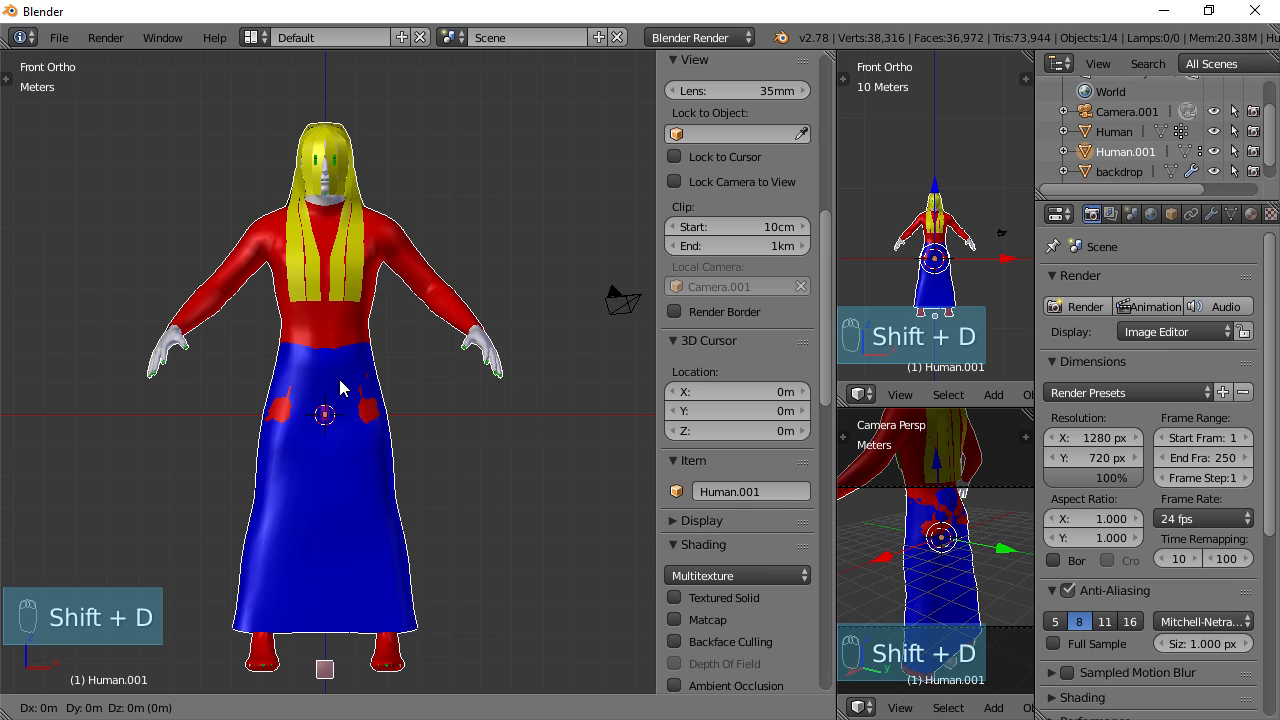
right_click(340, 381)
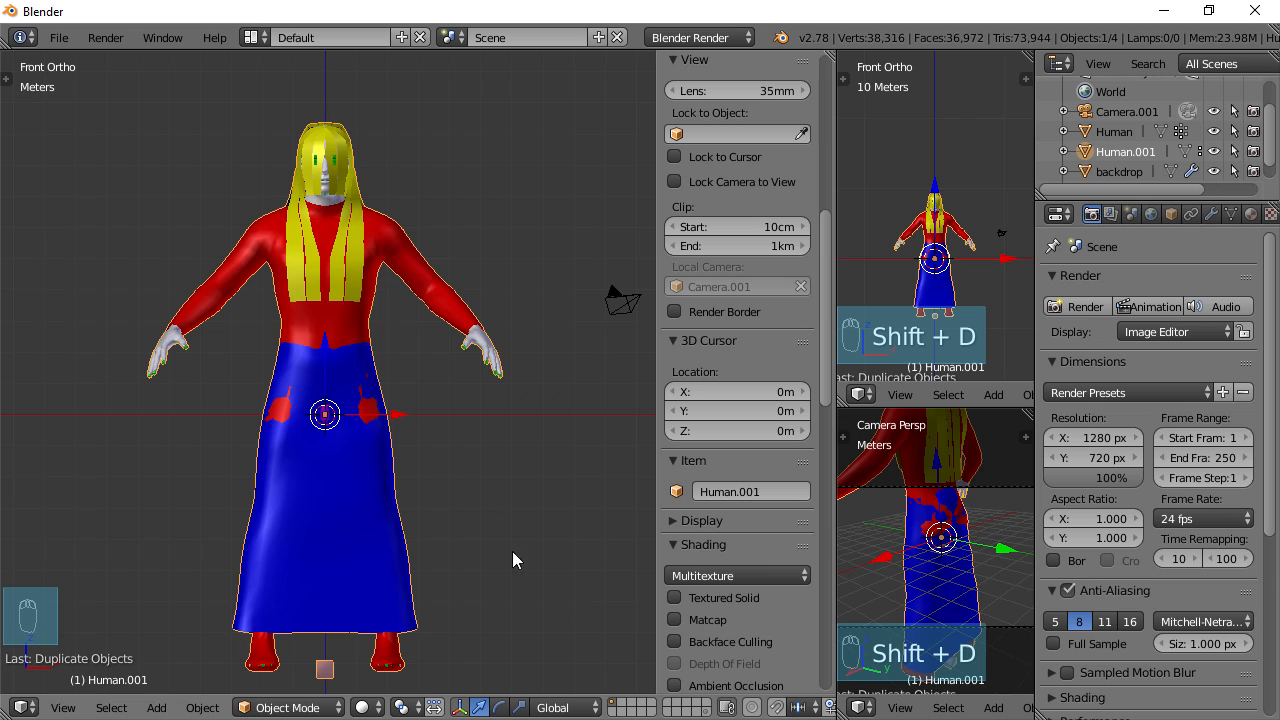
key("m")
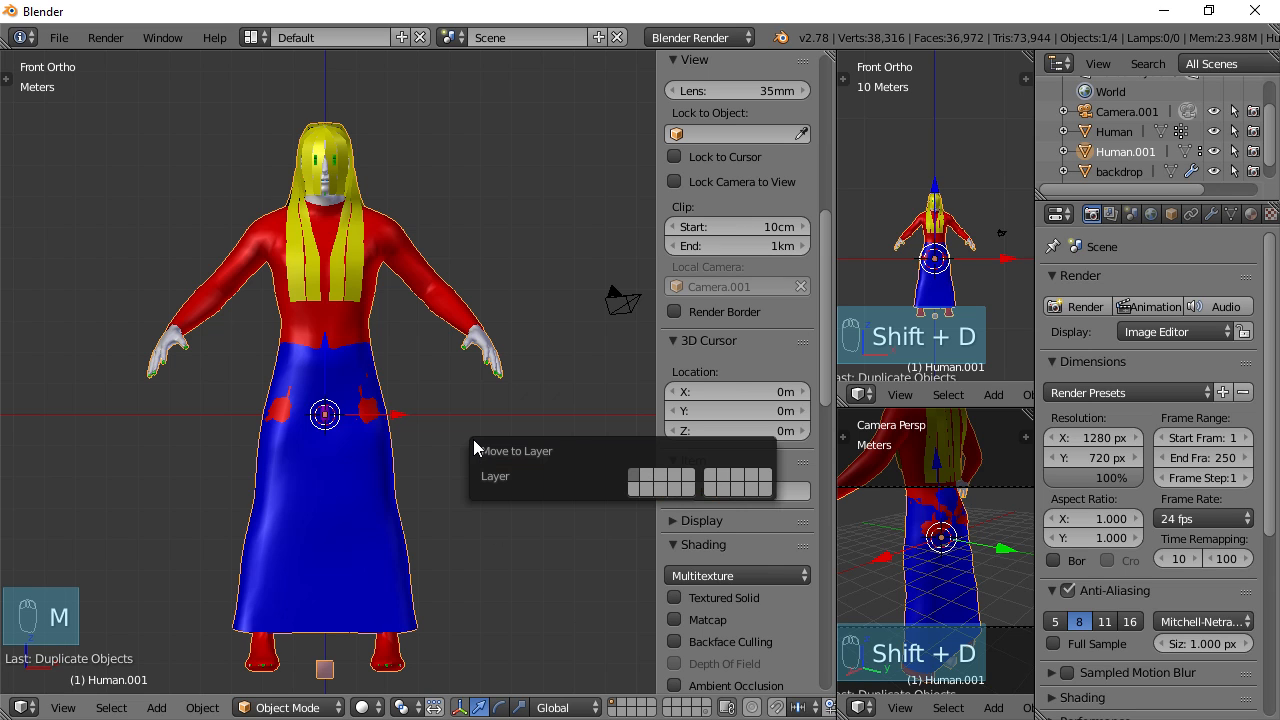
left_click(647, 474)
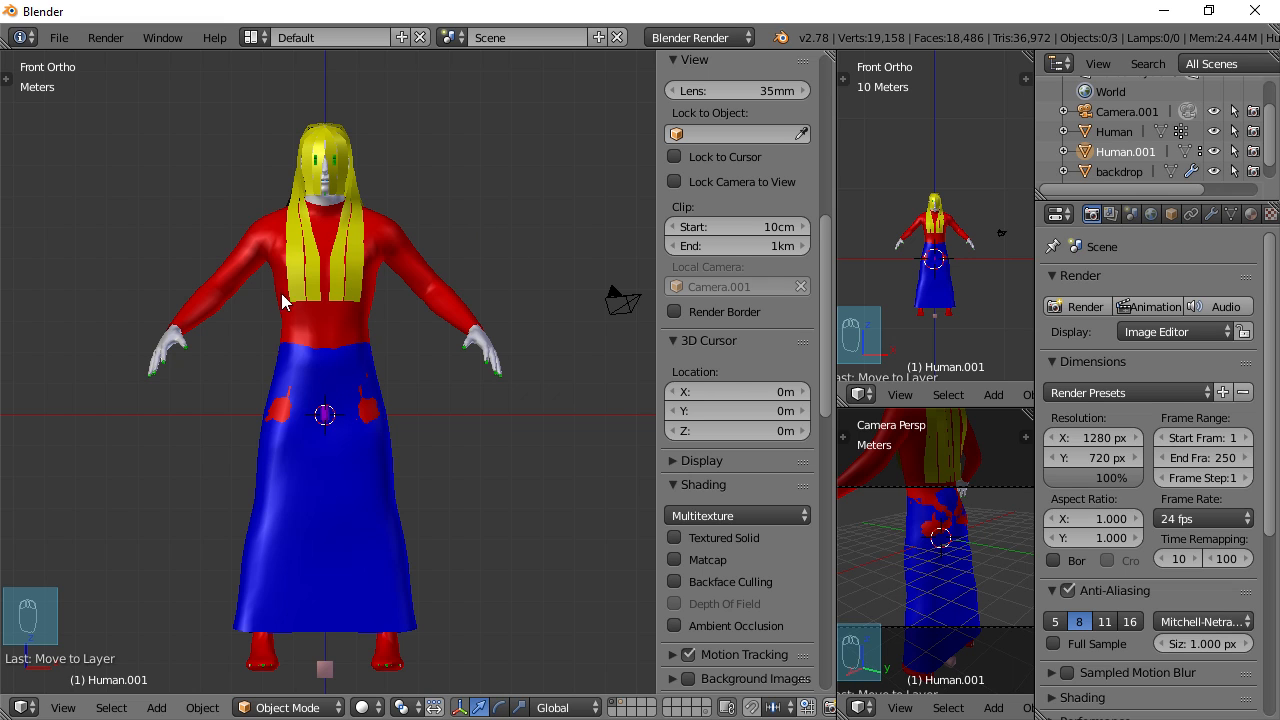
Display only the second layer, select the human copy on it and bring up its material list
left_click(1100, 132)
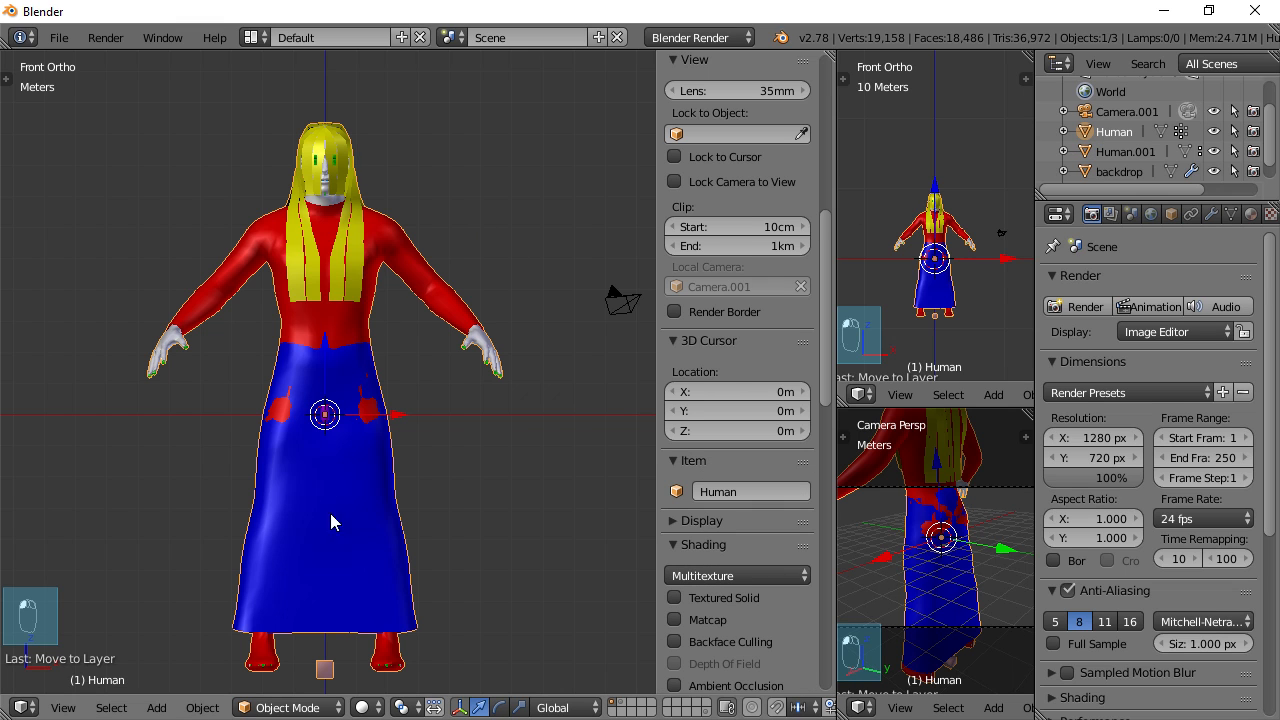
left_click(623, 708)
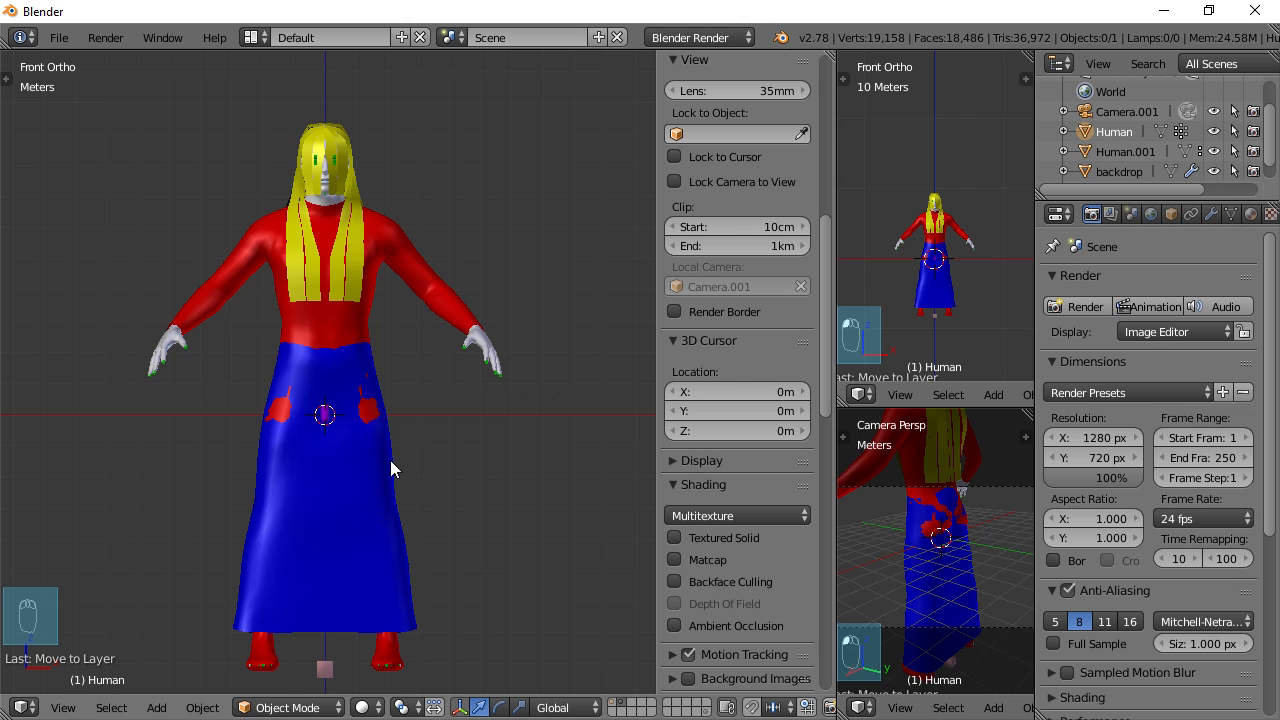
middle_click_drag(384, 461, 417, 428, "shift")
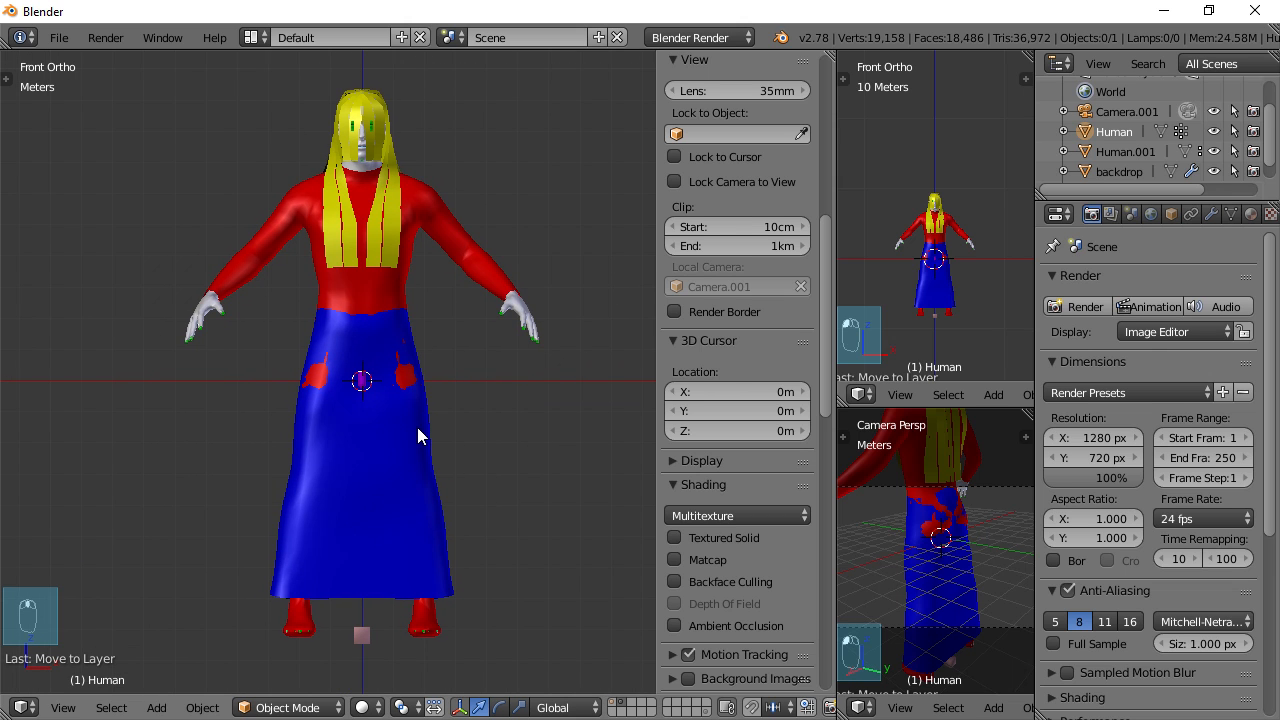
right_click(358, 306)
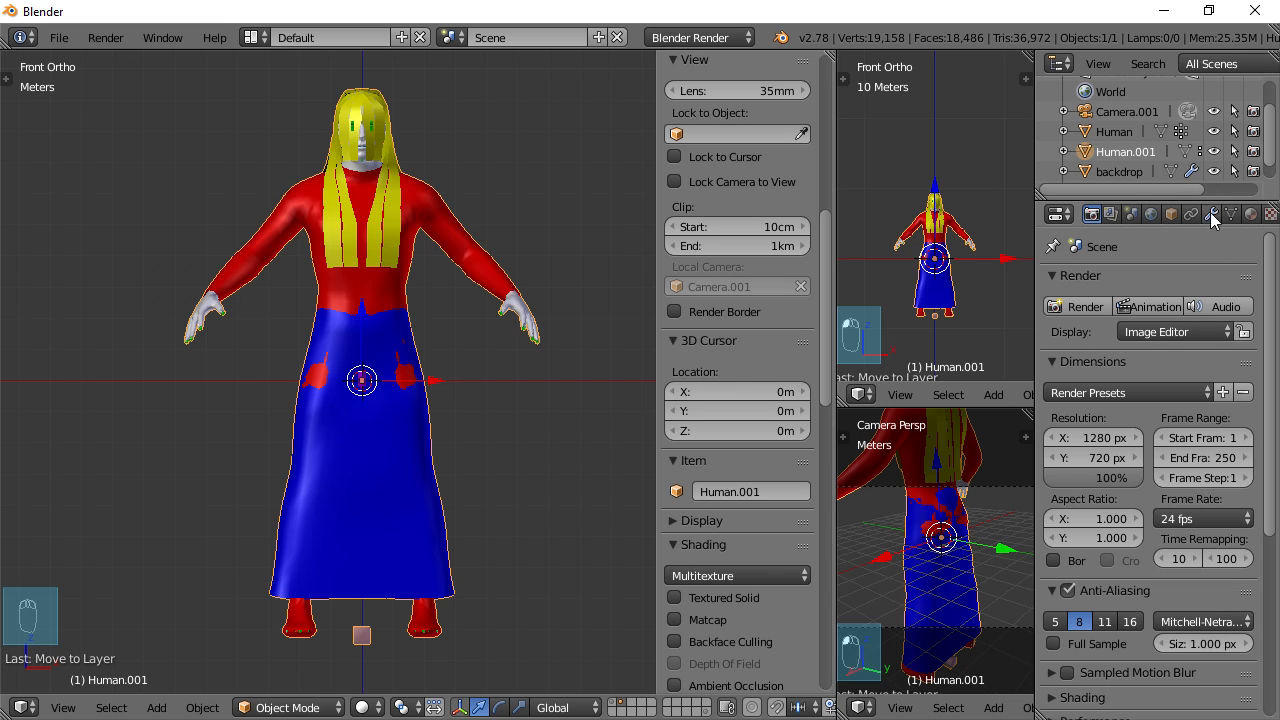
left_click(1250, 214)
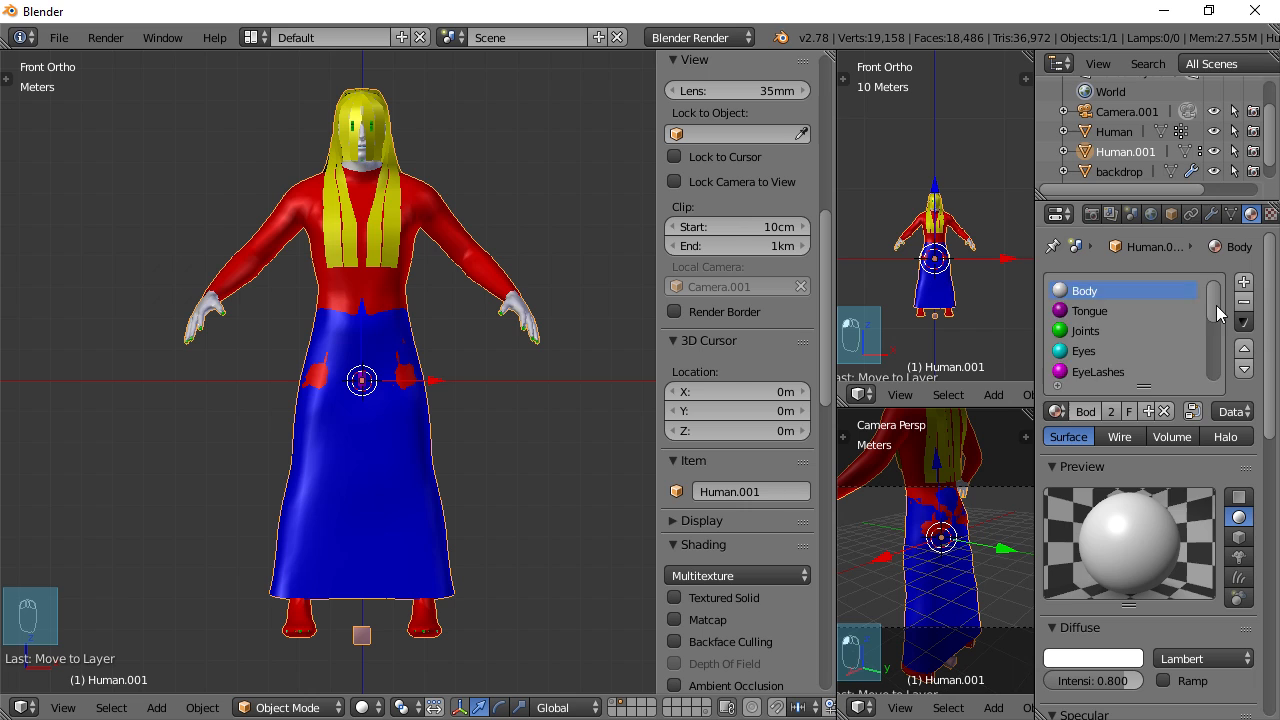
mouse_move(1216, 305)
left_mouse_down()
mouse_move(1216, 365)
mouse_move(1223, 289)
left_mouse_up()
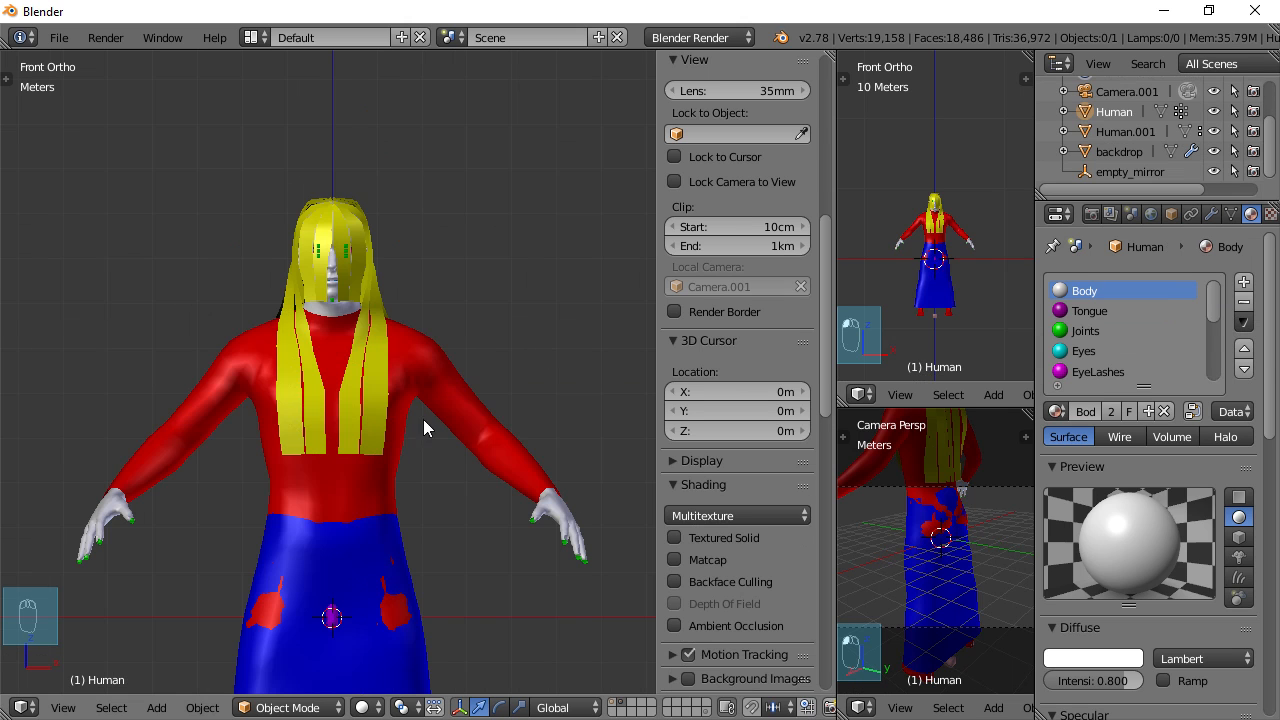
Select the human copy Human.001 and enter Edit Mode on it
middle_click_drag(361, 424, 366, 291, "shift")
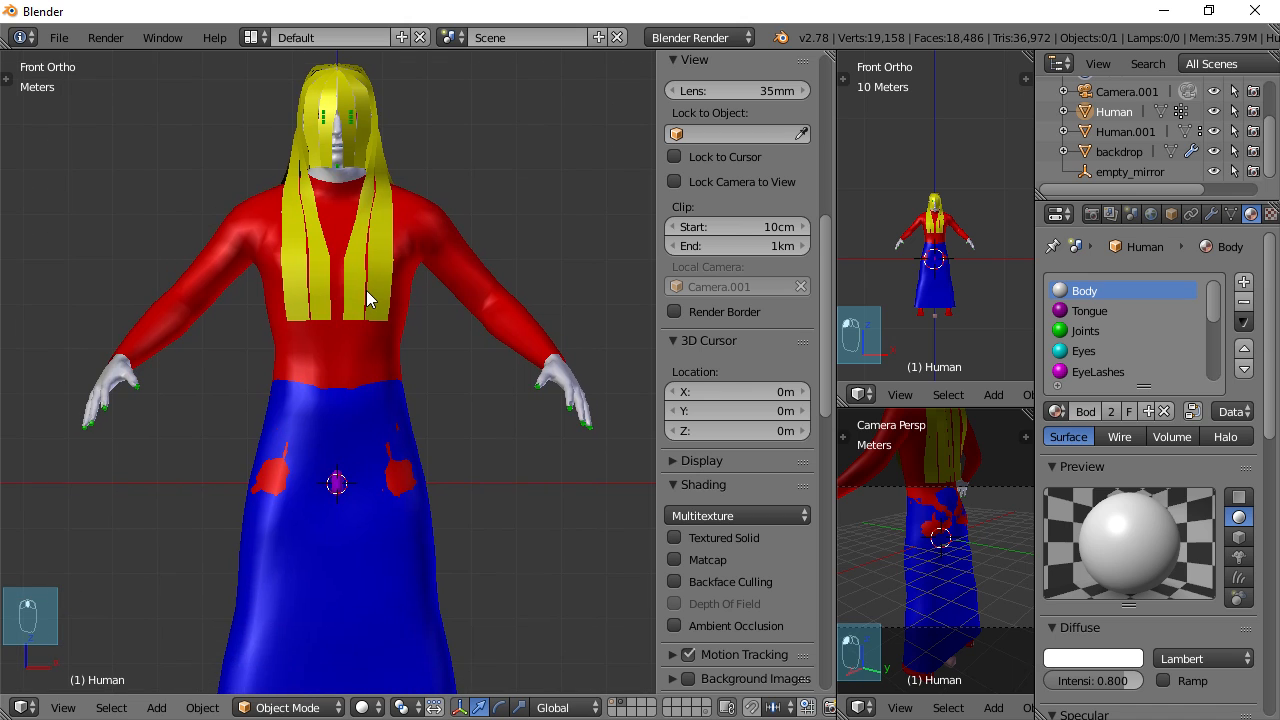
scroll(417, 289, "down", 1)
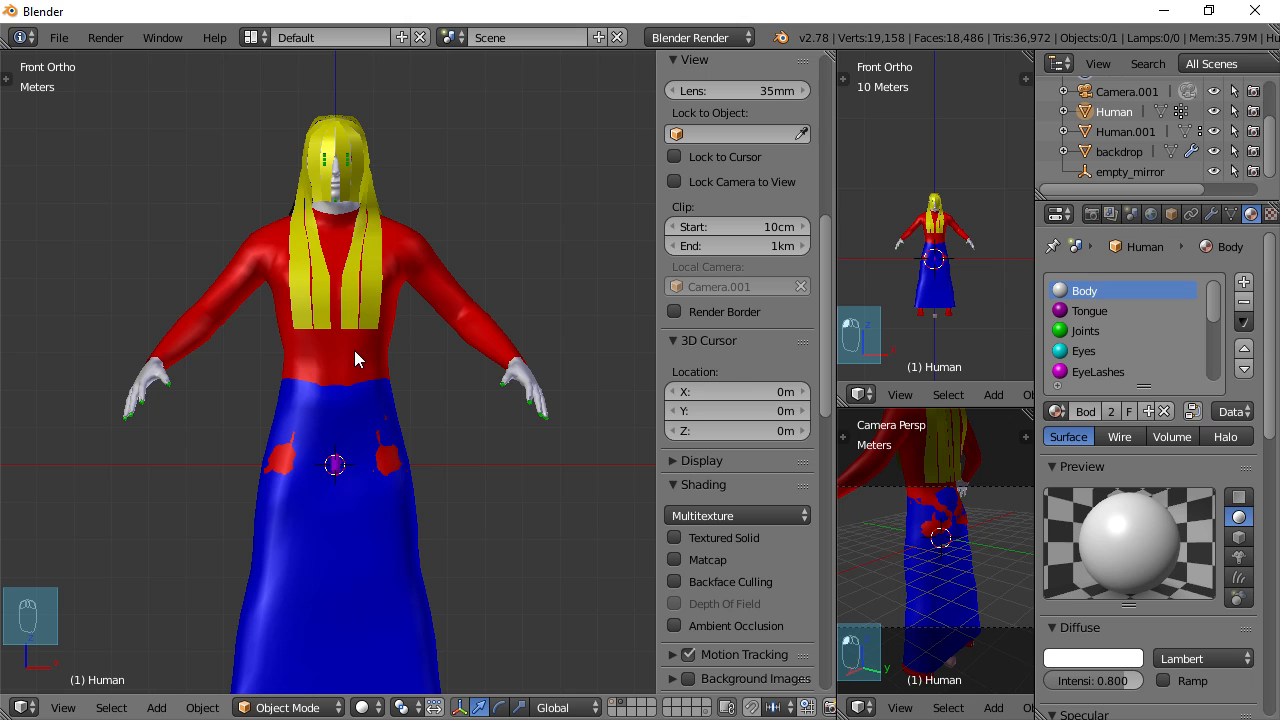
mouse_move(354, 350)
middle_mouse_down("shift")
mouse_move(398, 354)
mouse_move(344, 345)
middle_mouse_up("shift")
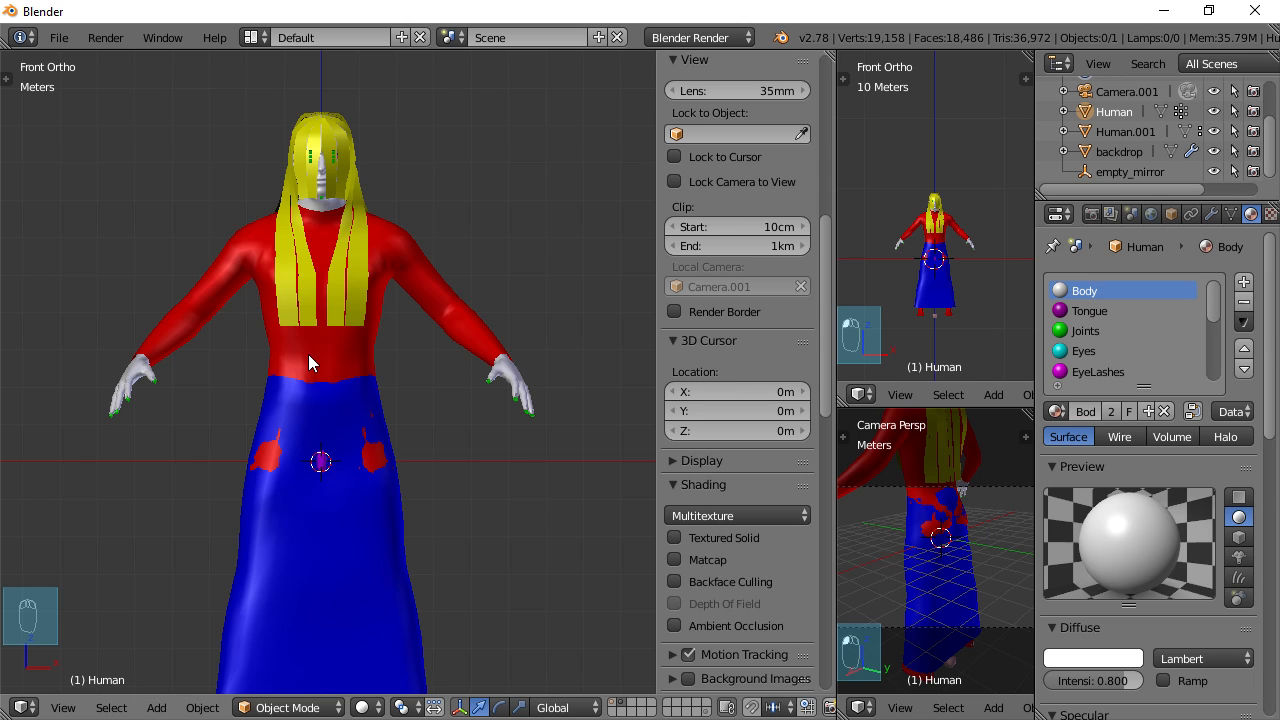
key("Tab")
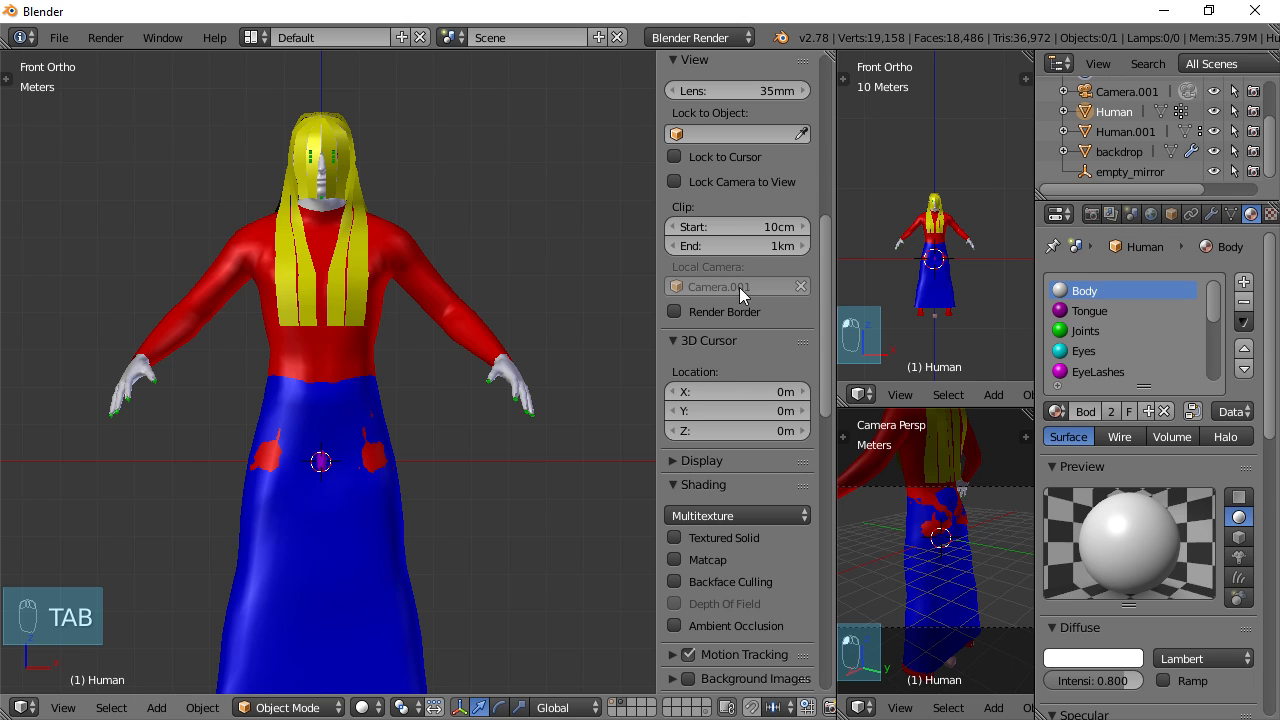
left_click(1116, 132)
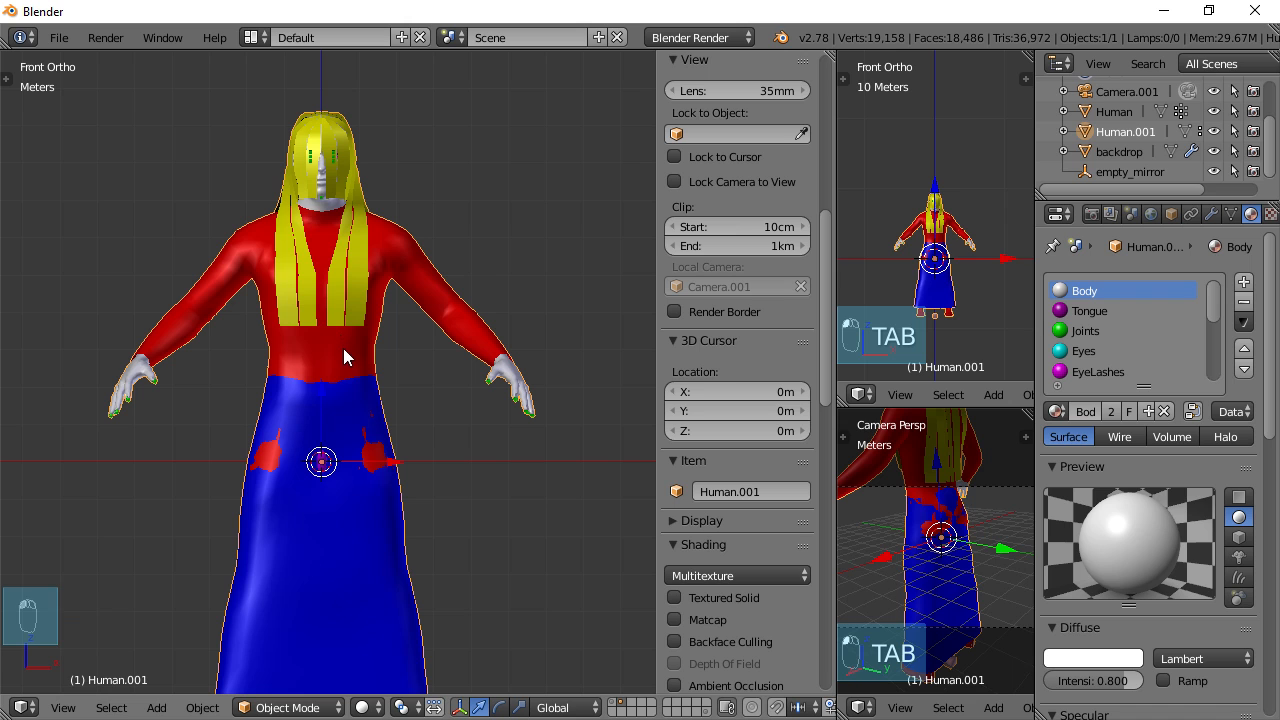
key("Tab")
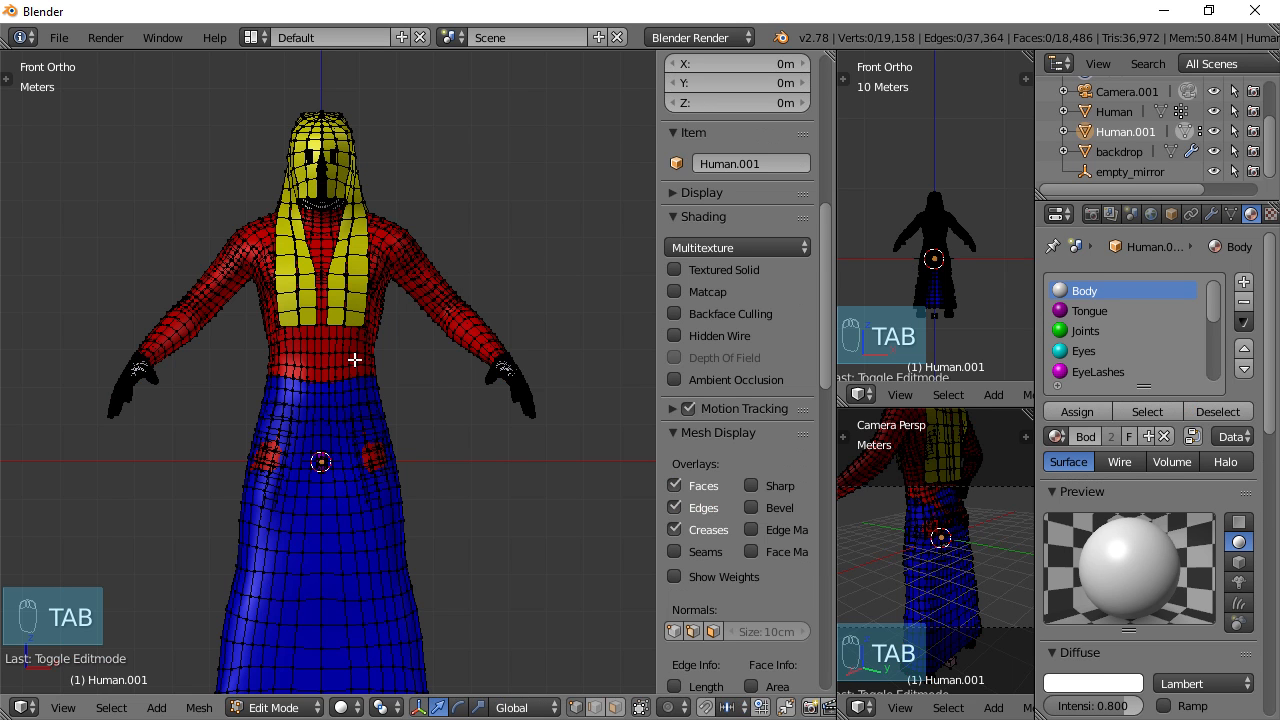
Select only the mesh parts assigned to the Penis material slot of Human.001 and delete them
left_click(1088, 311)
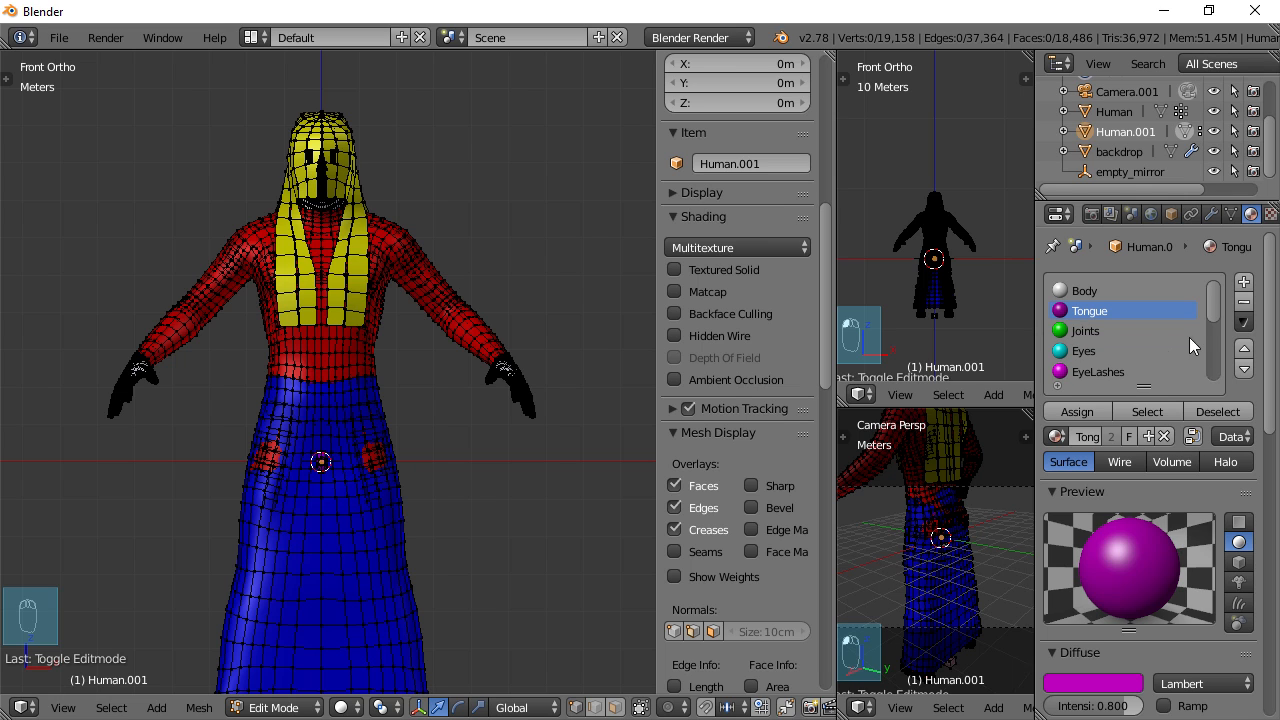
left_click_drag(1213, 308, 1215, 341)
left_click(1088, 347)
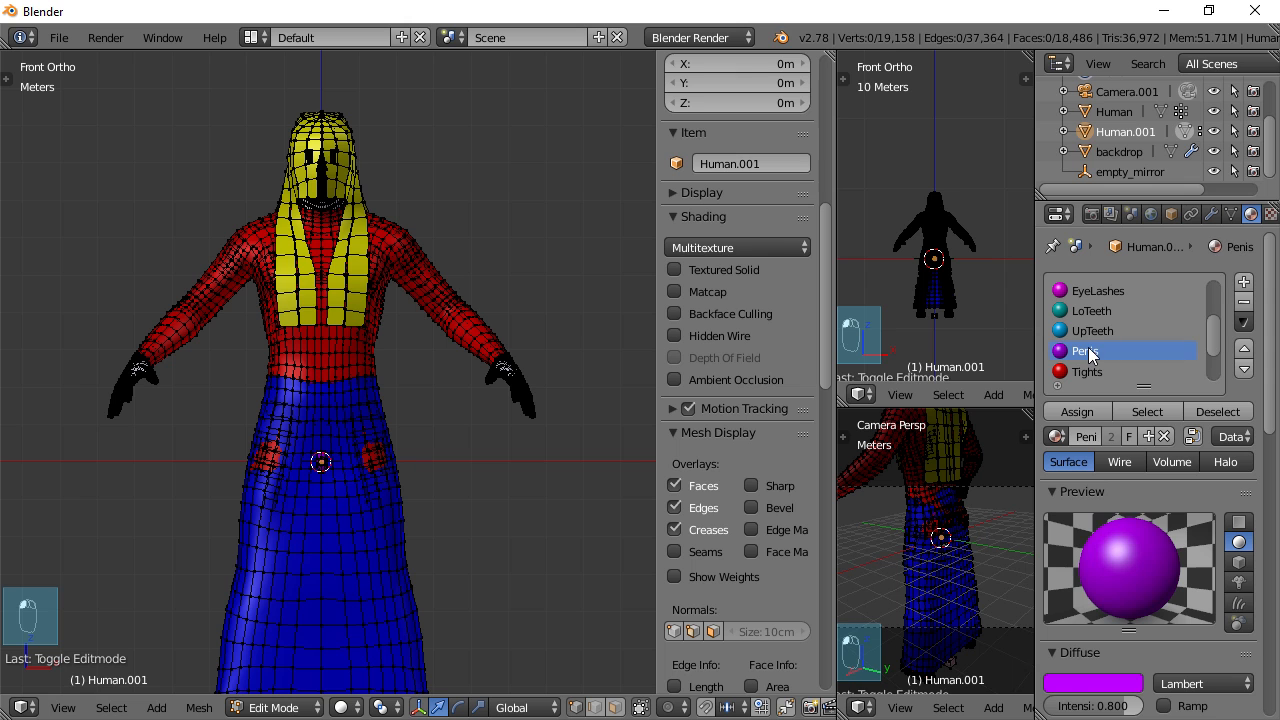
key("a")
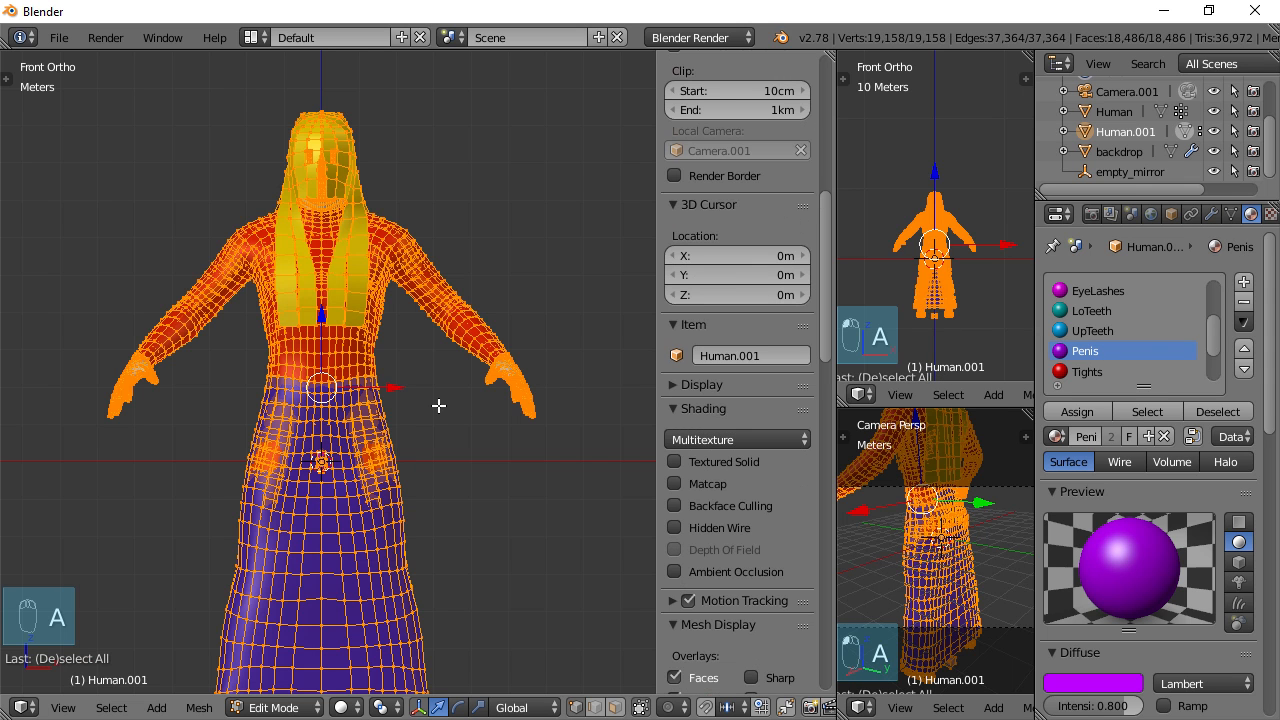
key("Tab")
key("Tab")
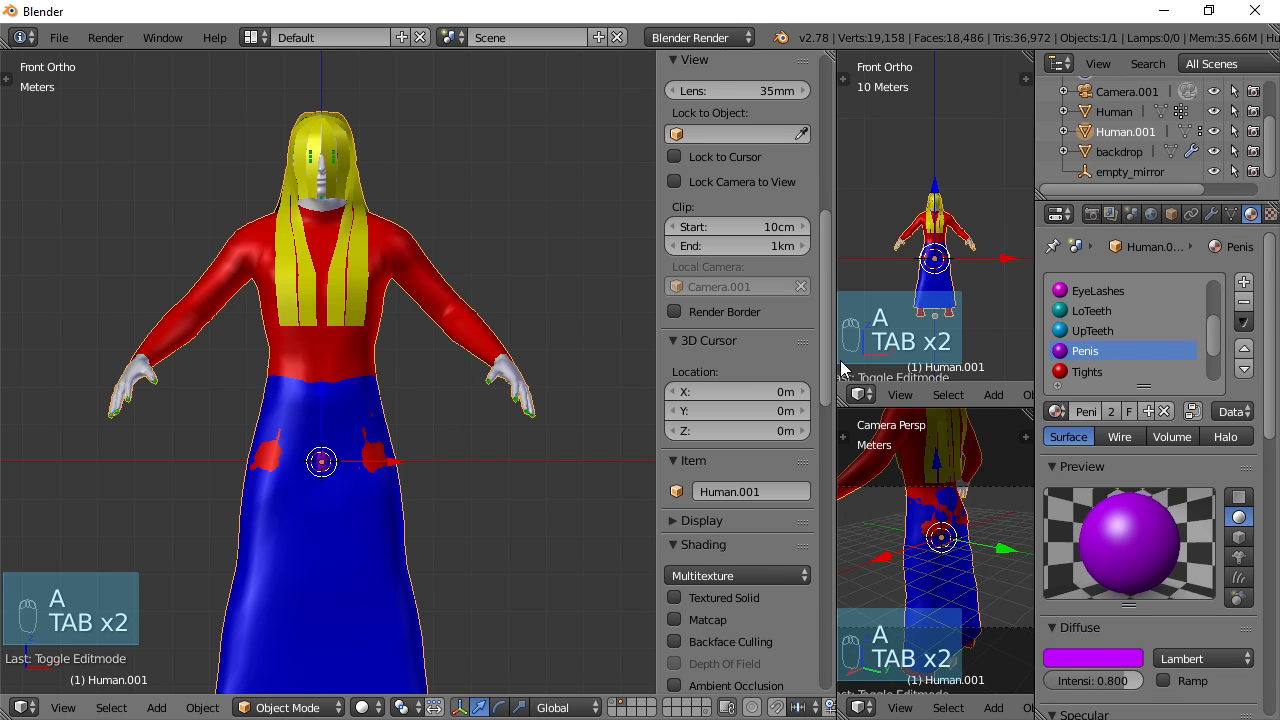
key("Tab")
key("a")
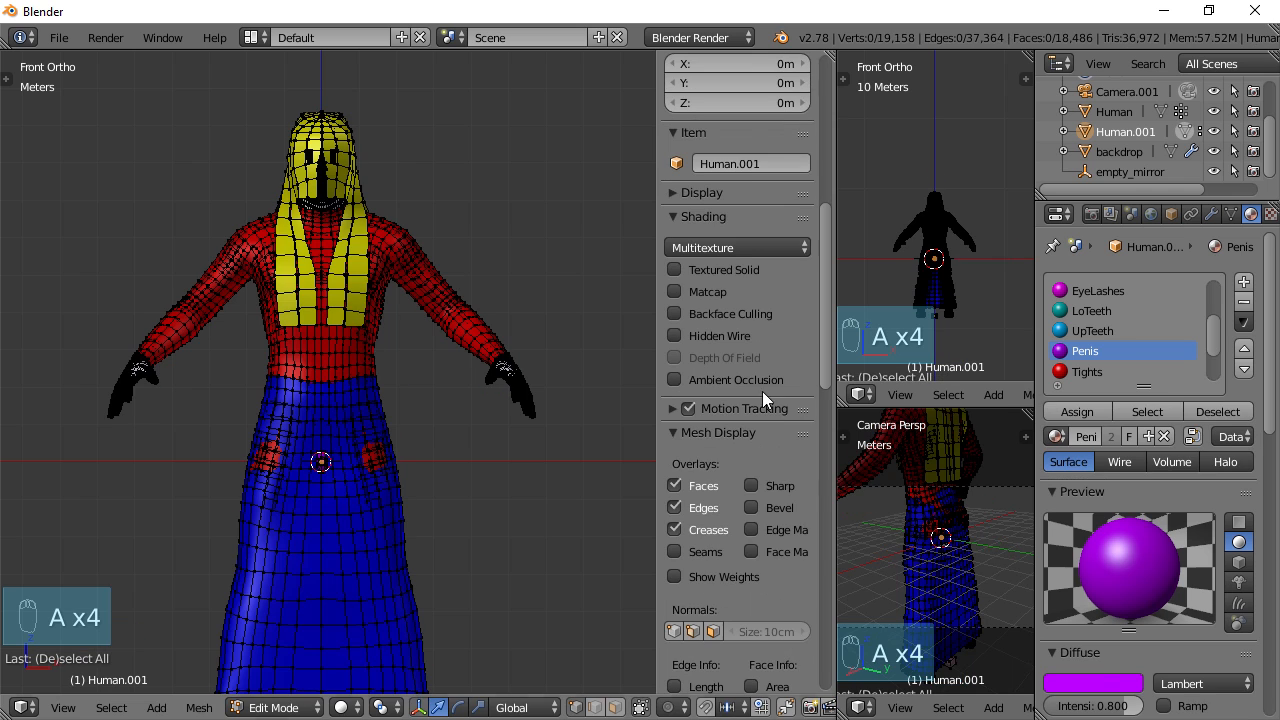
left_click(1147, 411)
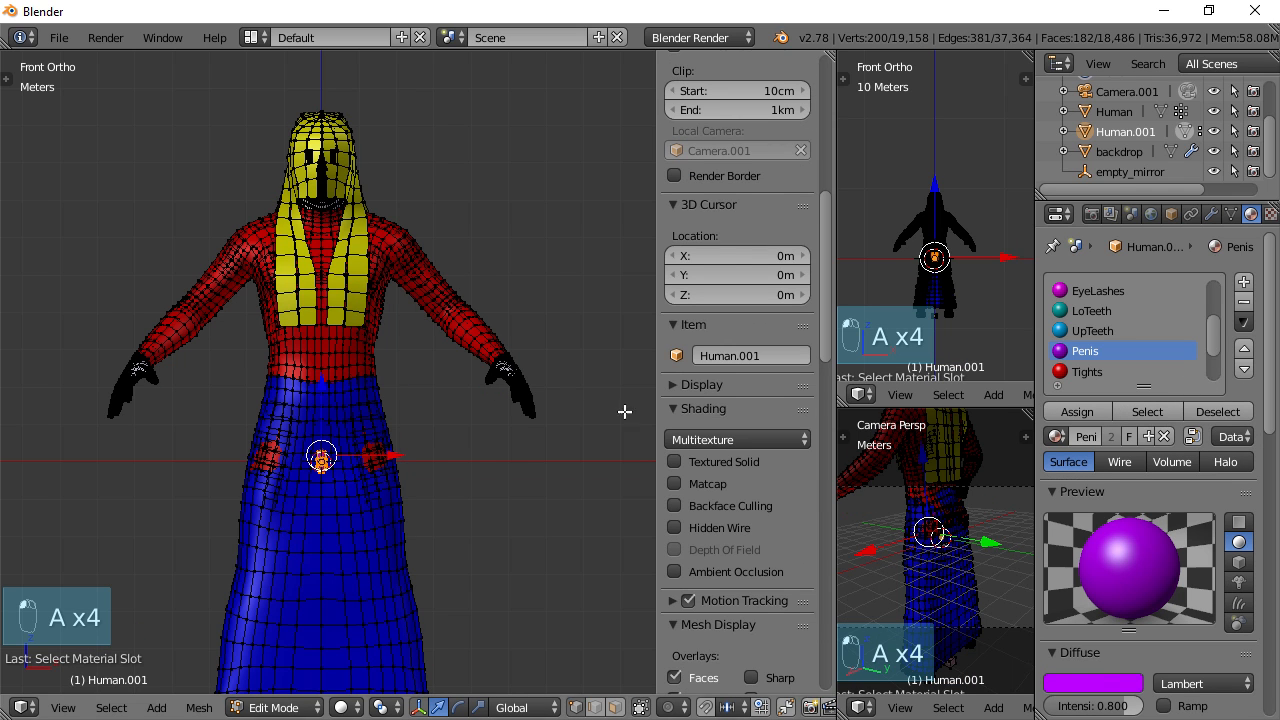
key("x")
left_click(460, 422)
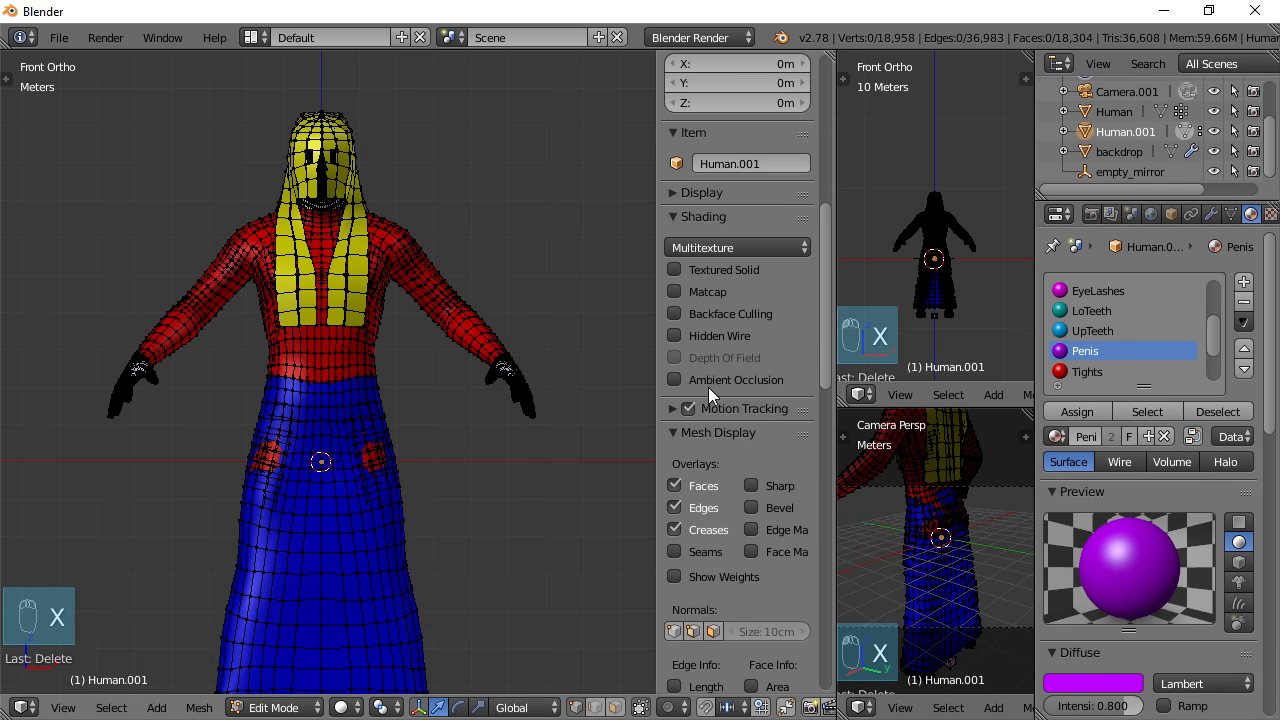
Select the geometry assigned to the Skirt material slot and delete it from the human copy
left_click(1090, 372)
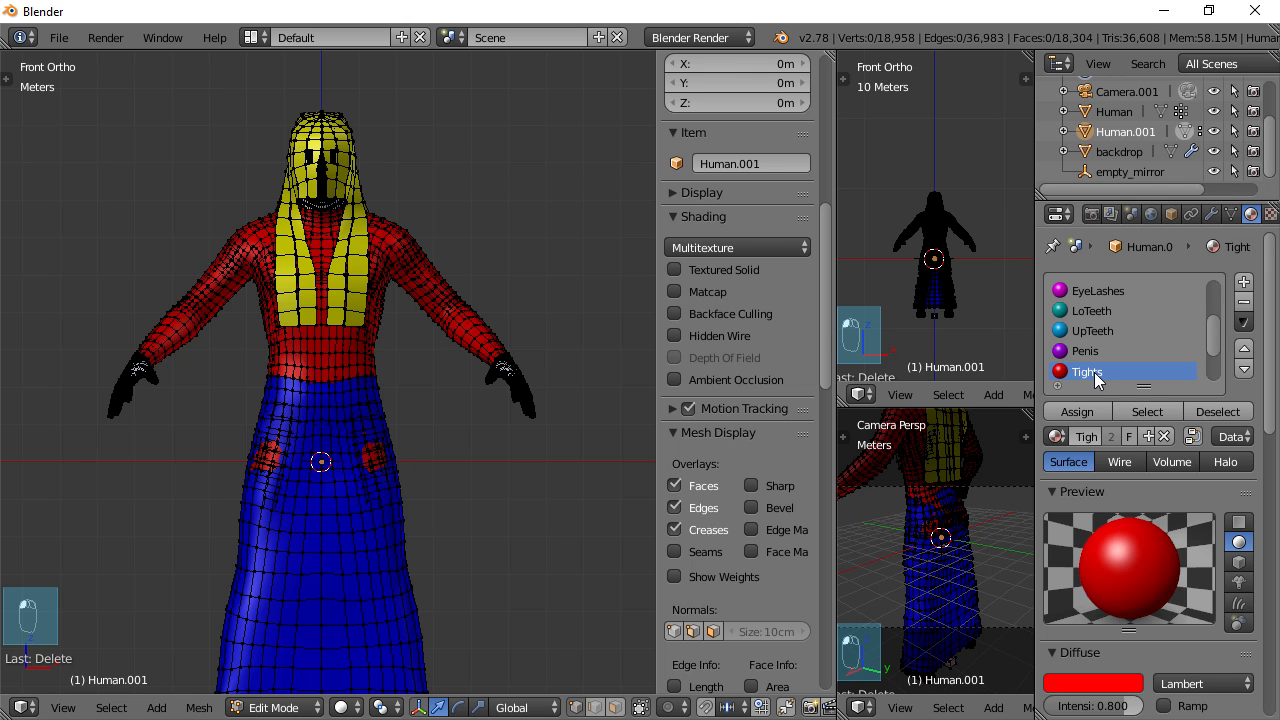
scroll(440, 410, "up", 1)
scroll(440, 410, "down", 1)
scroll(440, 410, "up", 1)
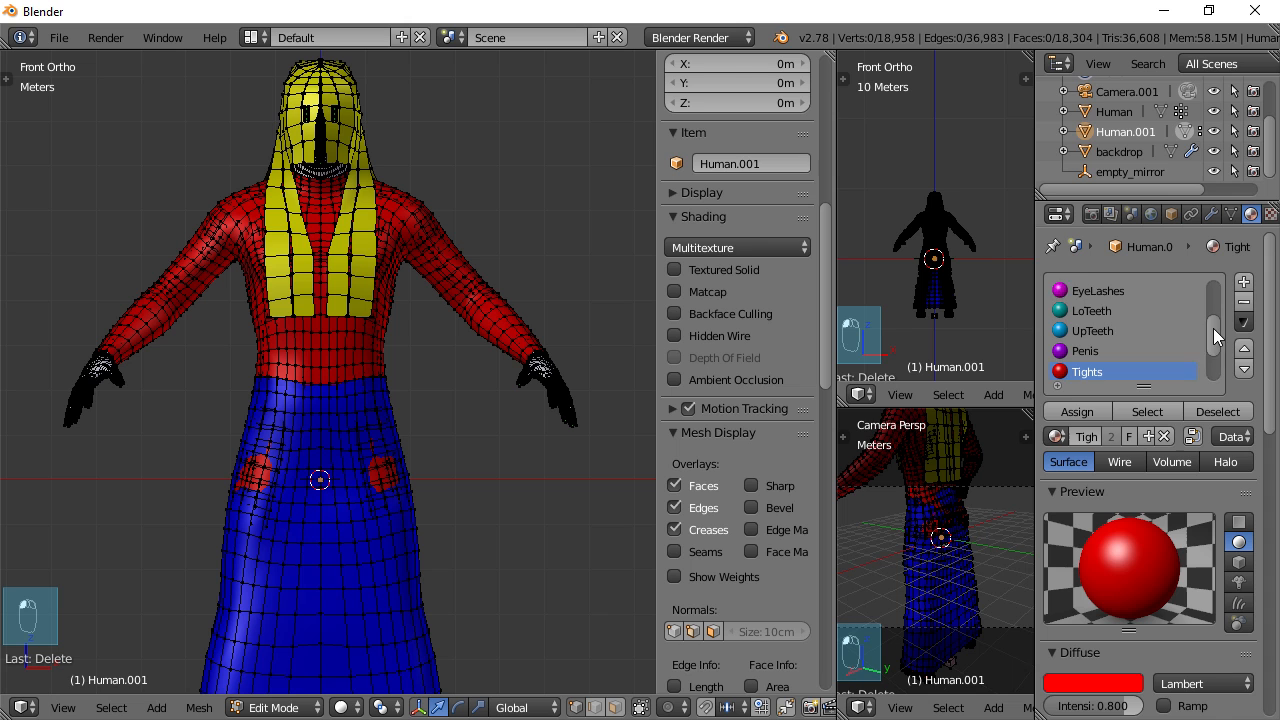
scroll(1213, 328, "down", 2)
left_click(1087, 351)
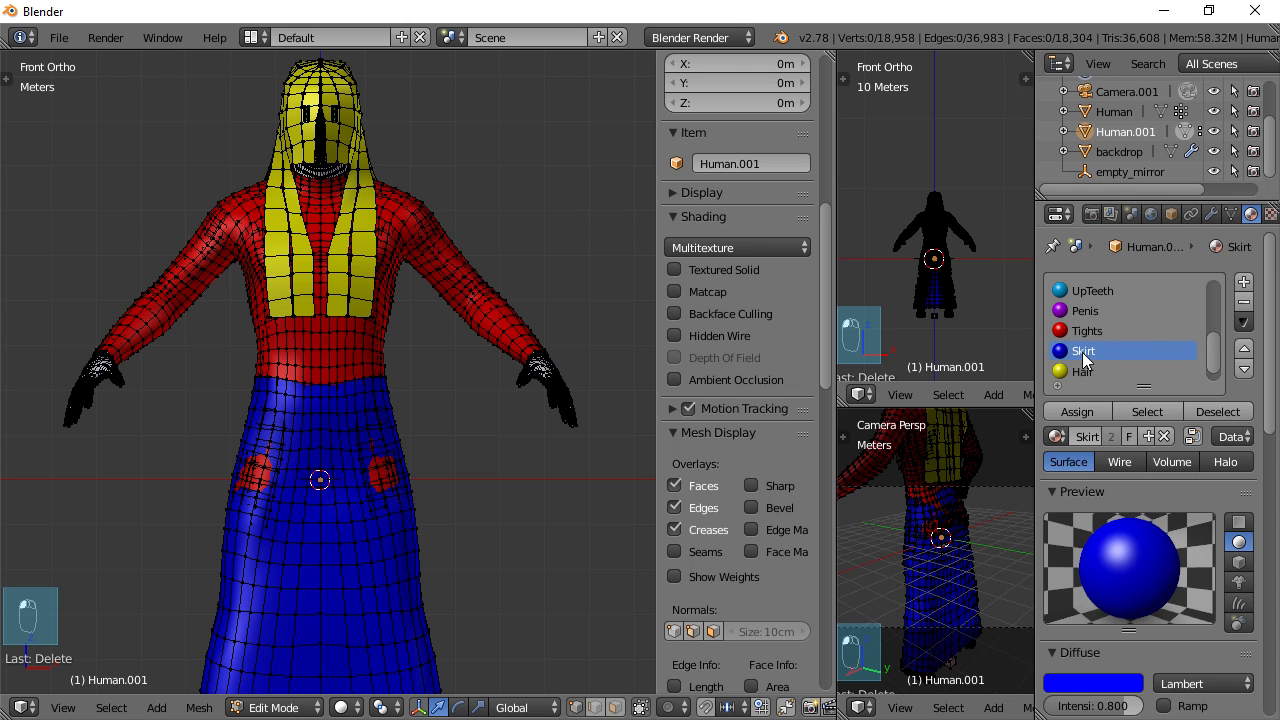
left_click(1148, 411)
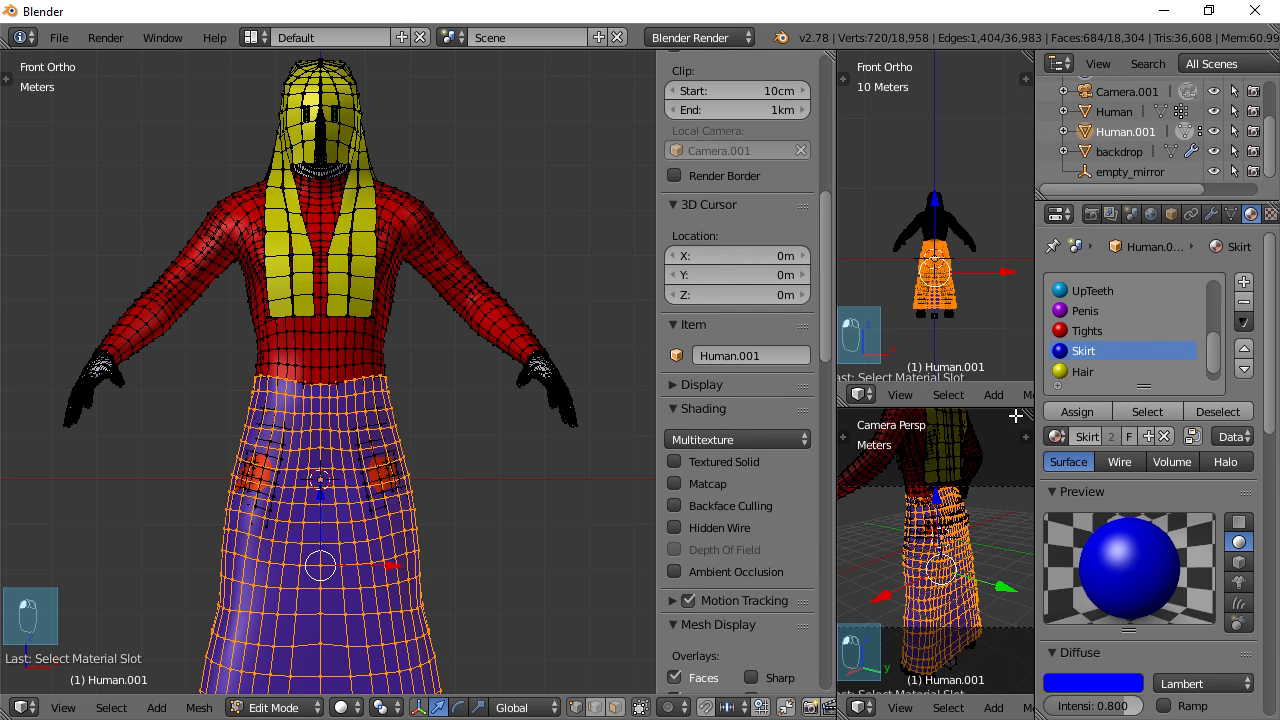
key("x")
left_click(406, 446)
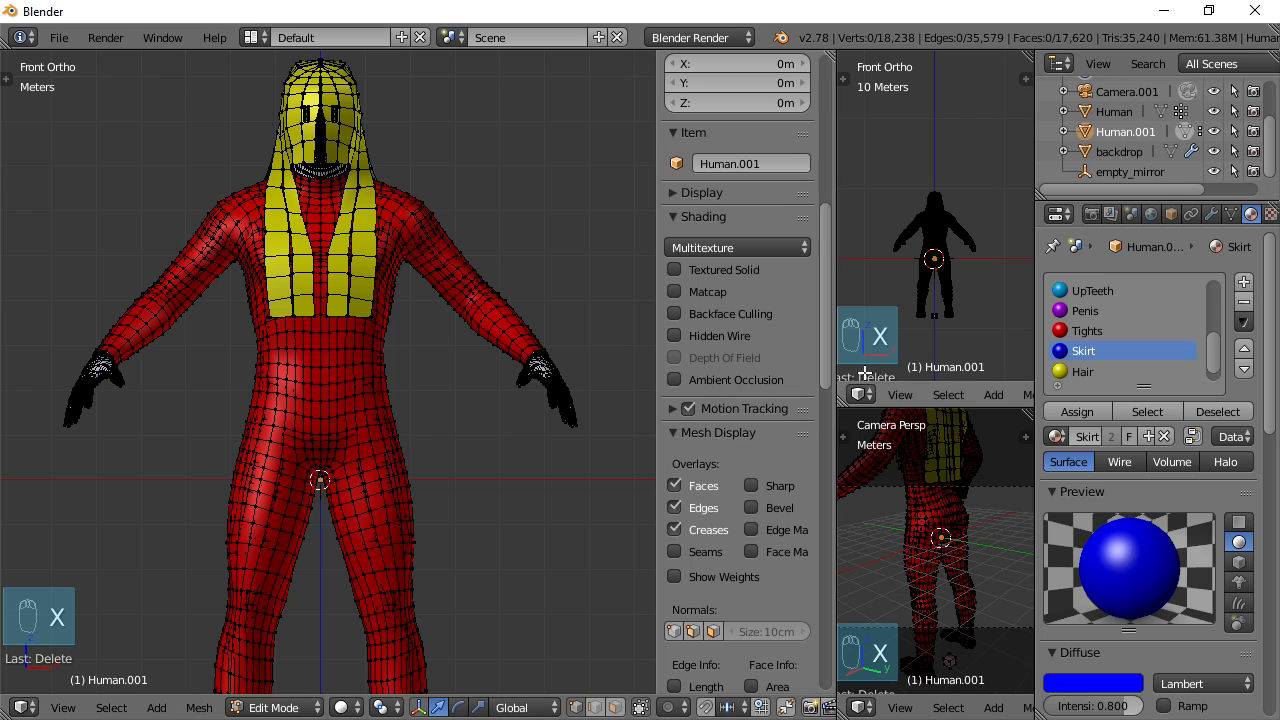
Select the geometry assigned to the Hair material slot and delete it from the human copy
left_click(1081, 372)
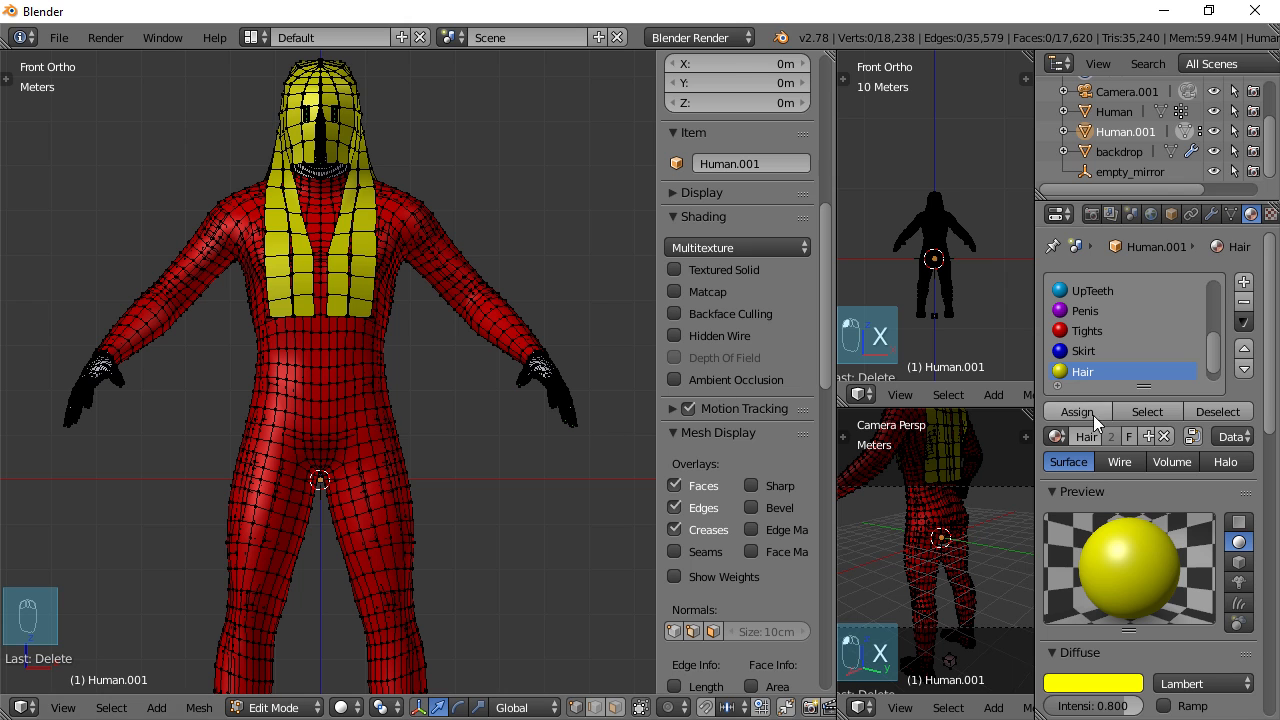
left_click(1147, 411)
key("x")
left_click(493, 428)
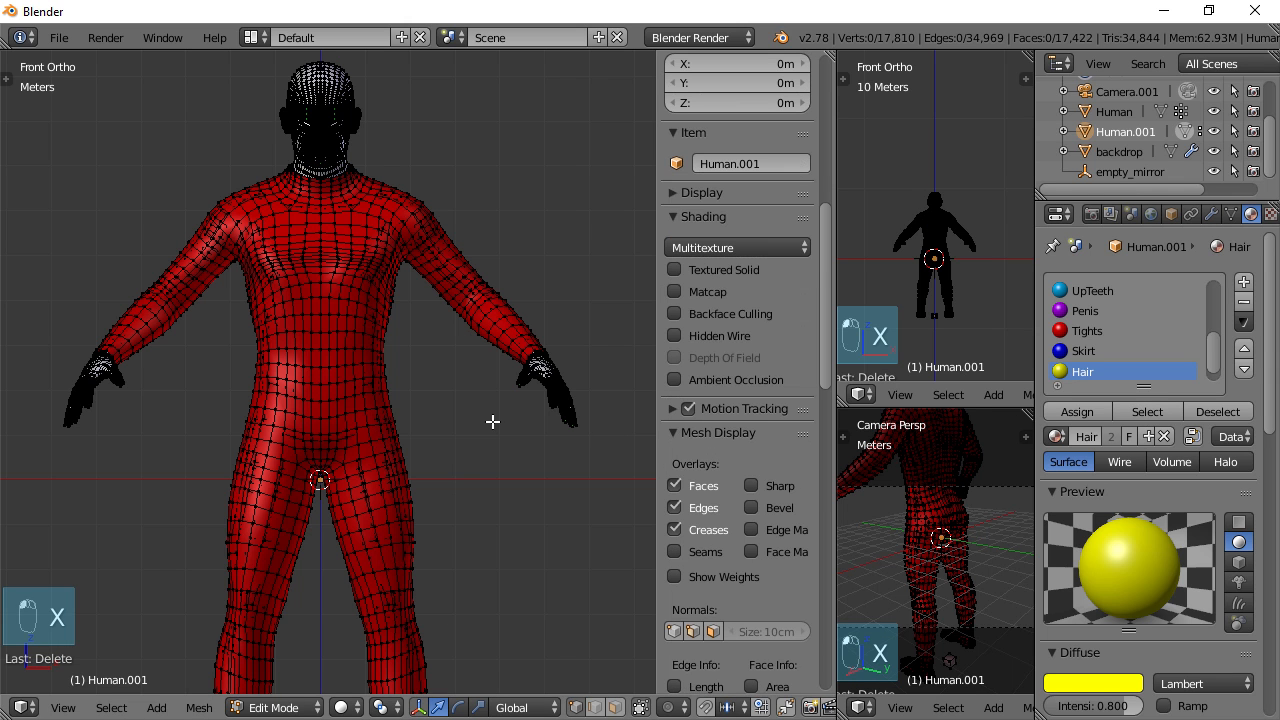
scroll(455, 373, "down", 4)
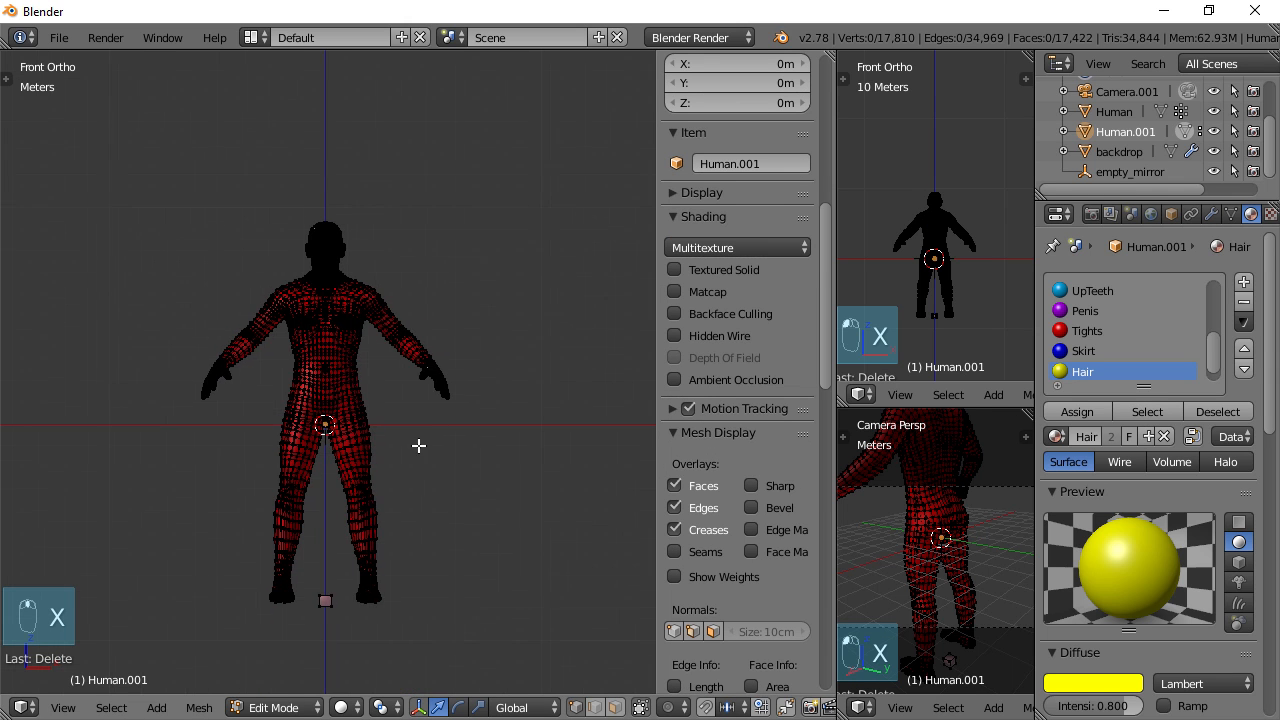
scroll(417, 400, "up", 4)
scroll(400, 358, "up", 2)
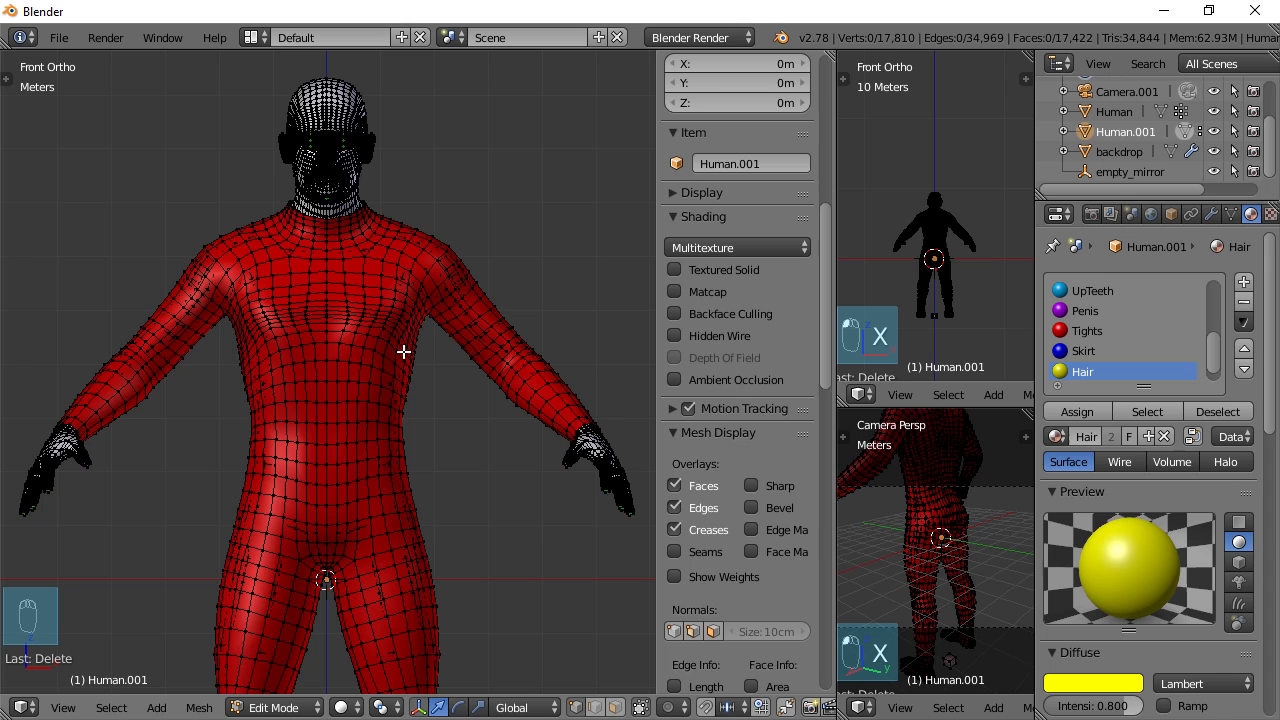
In Object Mode, remove the Tongue, Joints, Eyes, EyeLashes, LoTeeth, UpTeeth and Penis material slots from Human.001
key("Tab")
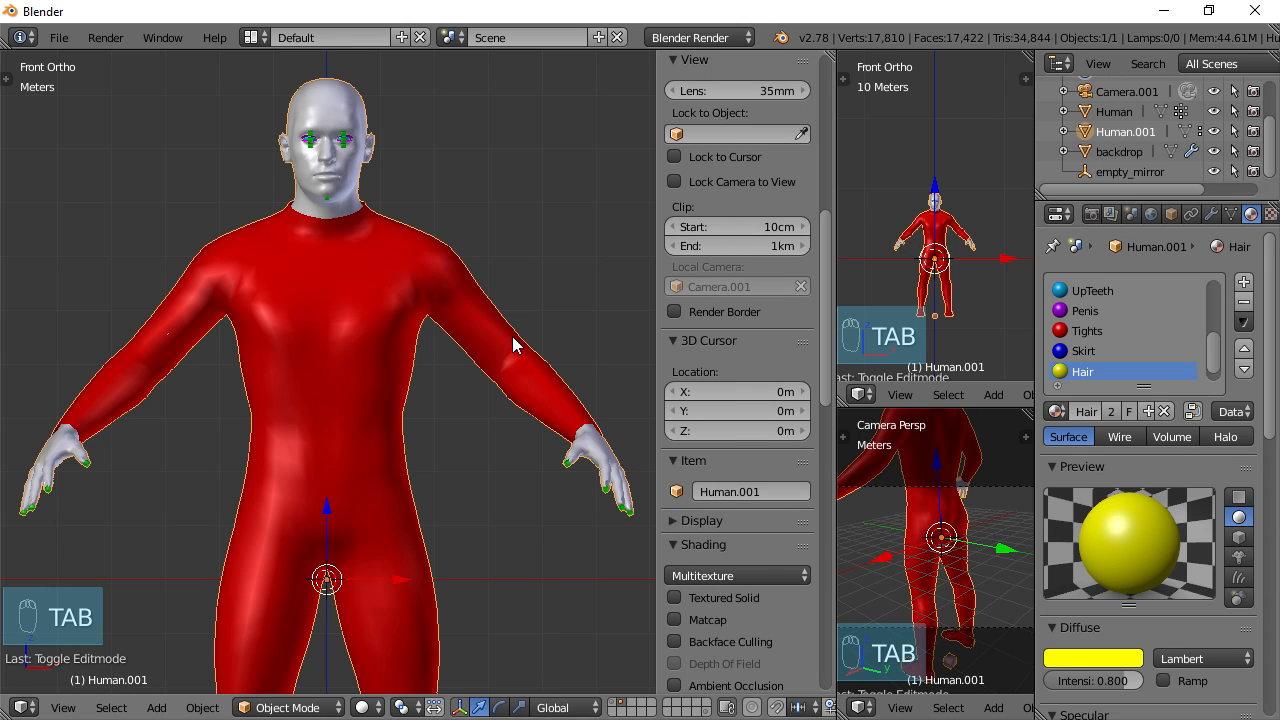
left_click_drag(1217, 352, 1231, 295)
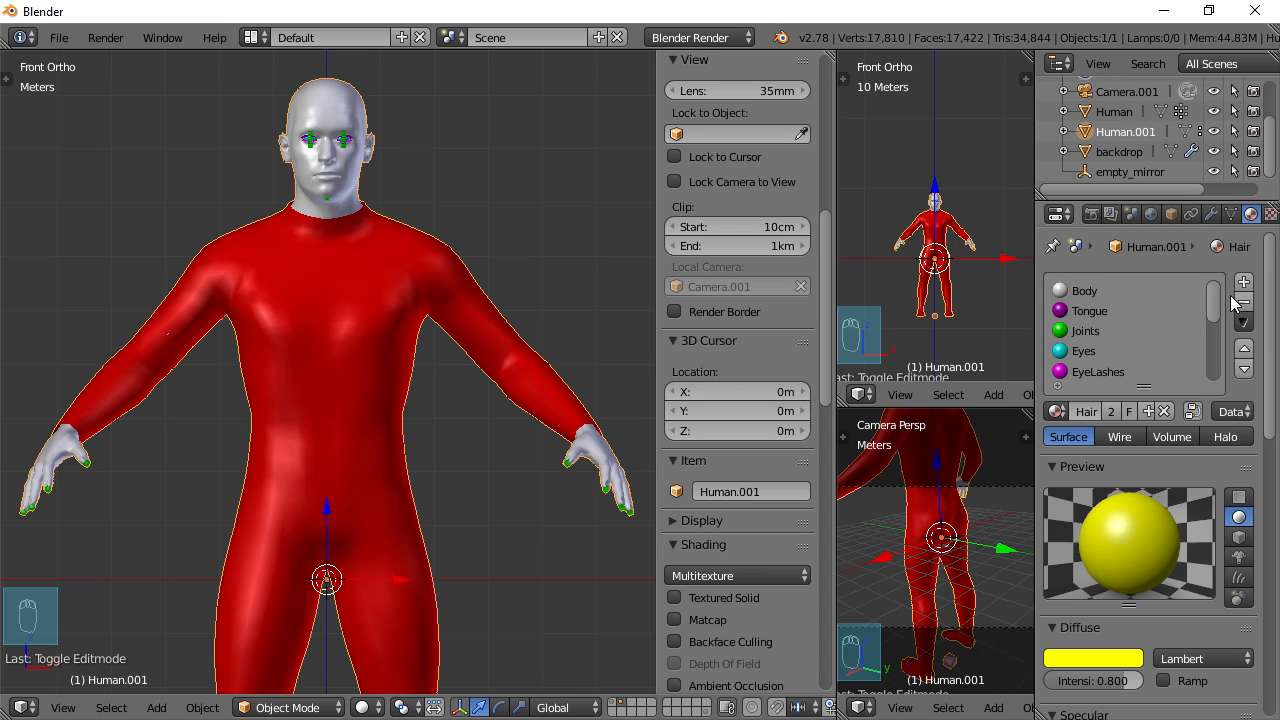
left_click(1094, 311)
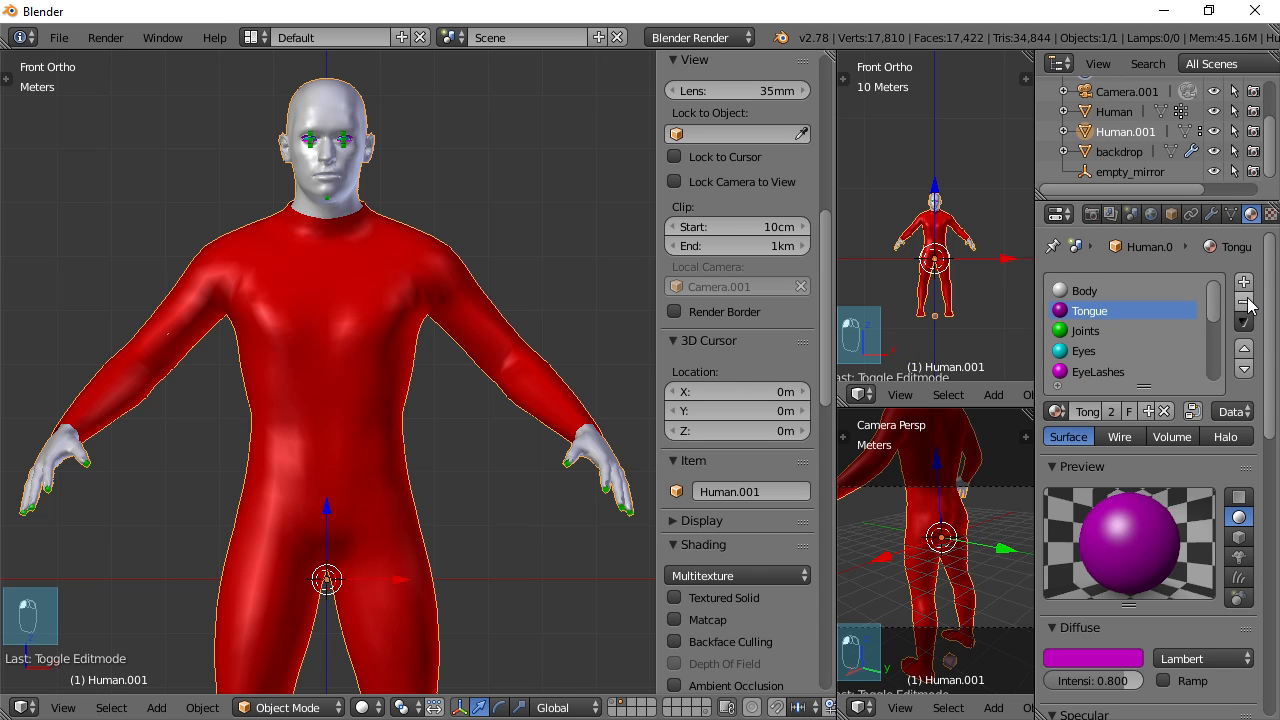
left_click(1244, 302)
left_click(1245, 302)
left_click(1245, 302)
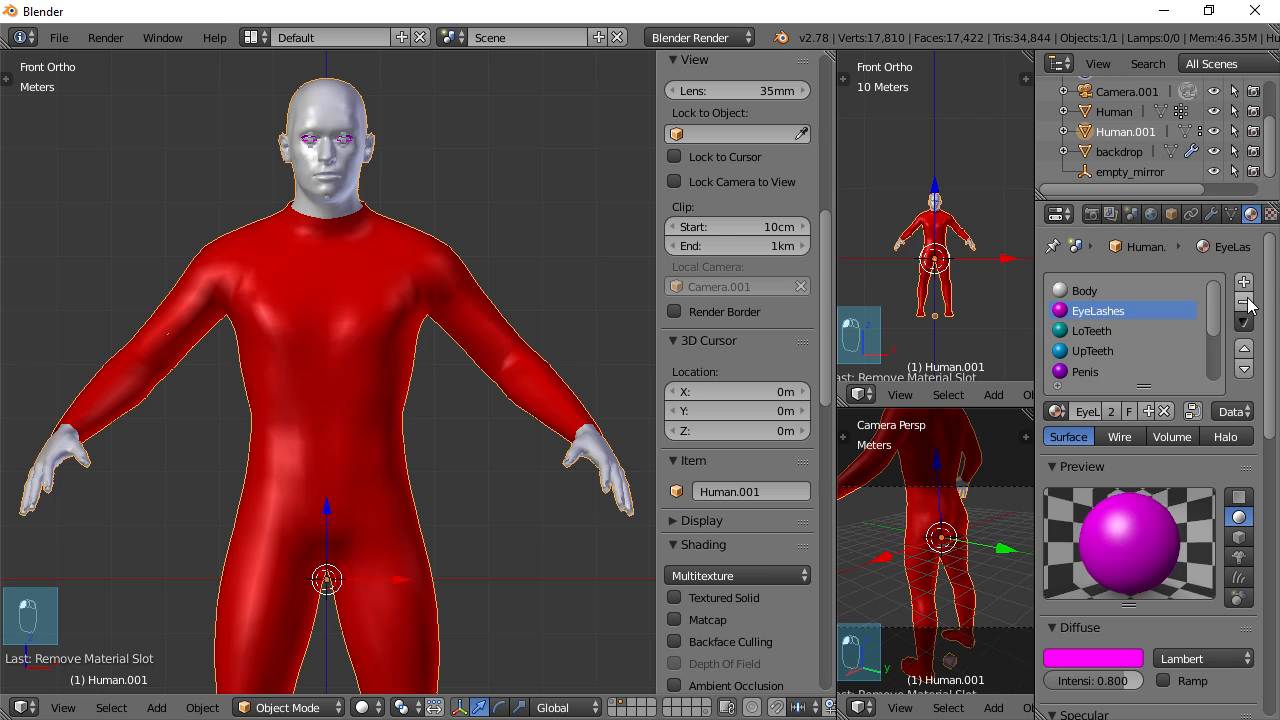
left_click(1245, 302)
left_click(1245, 302)
left_click(1245, 302)
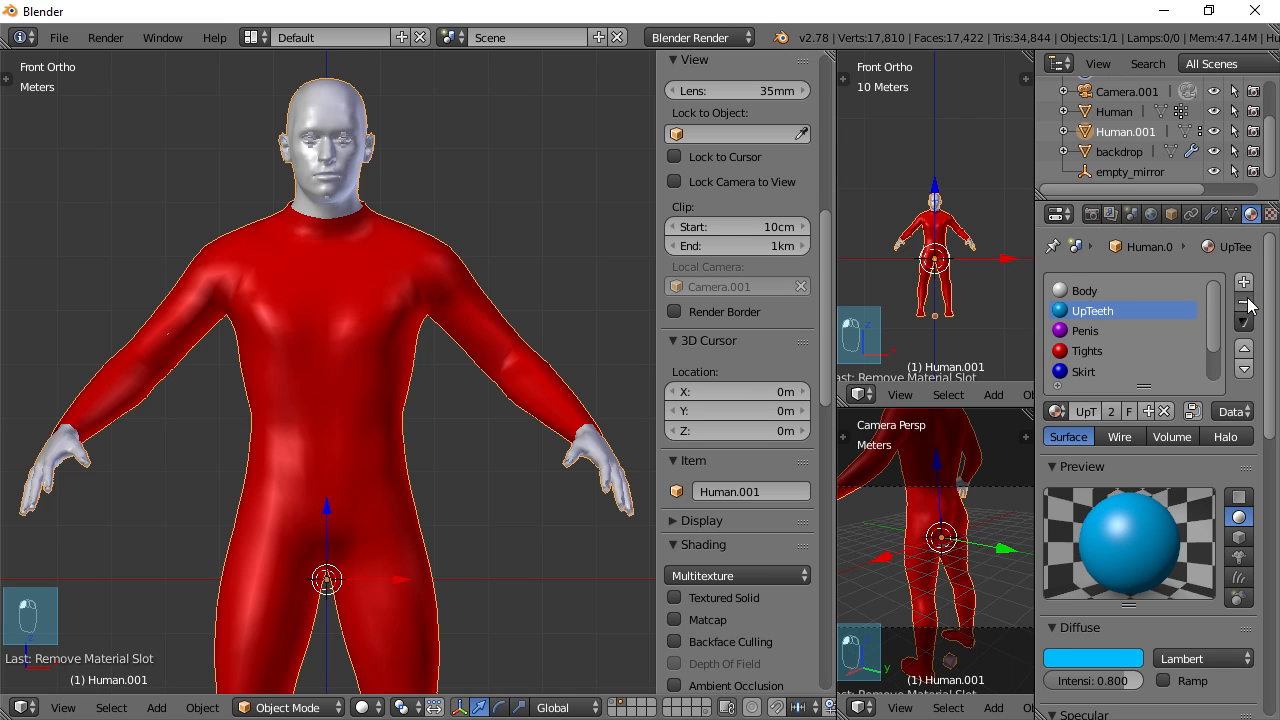
left_click(1245, 302)
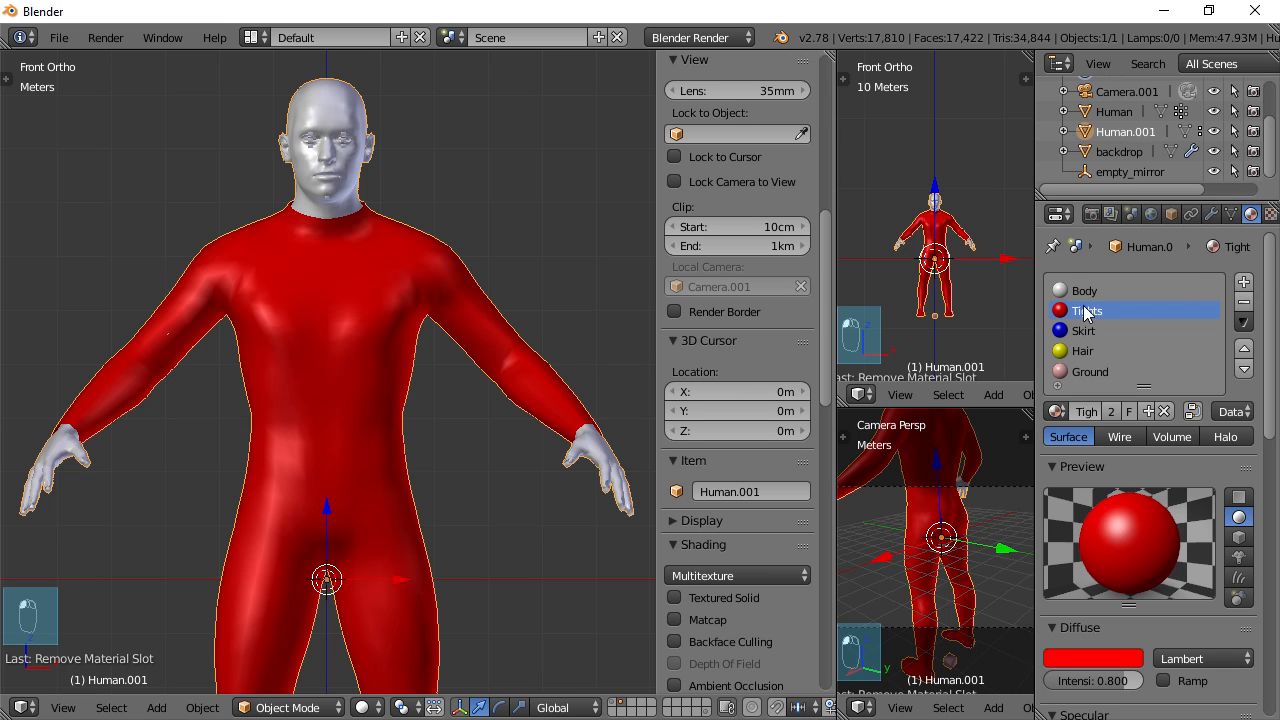
Remove the Skirt, Hair and Ground material slots while keeping Body and Tights
left_click(1088, 331)
left_click(1245, 302)
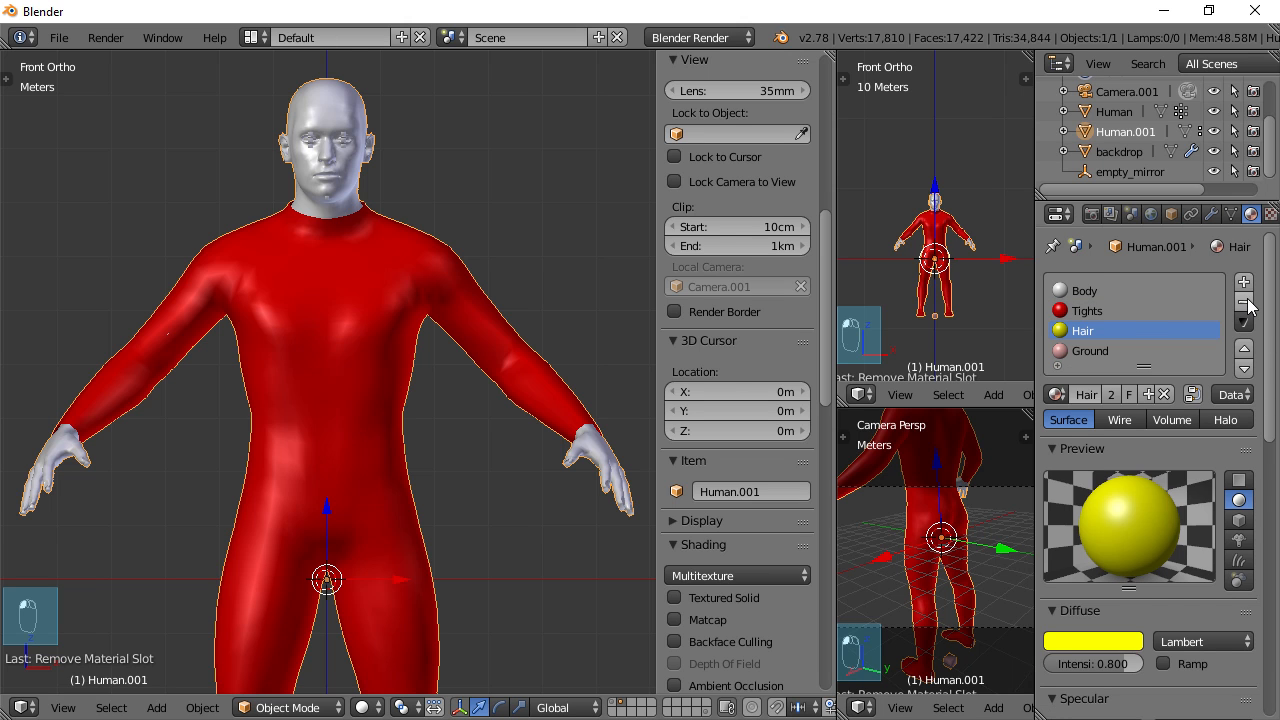
left_click(1245, 302)
left_click(1245, 302)
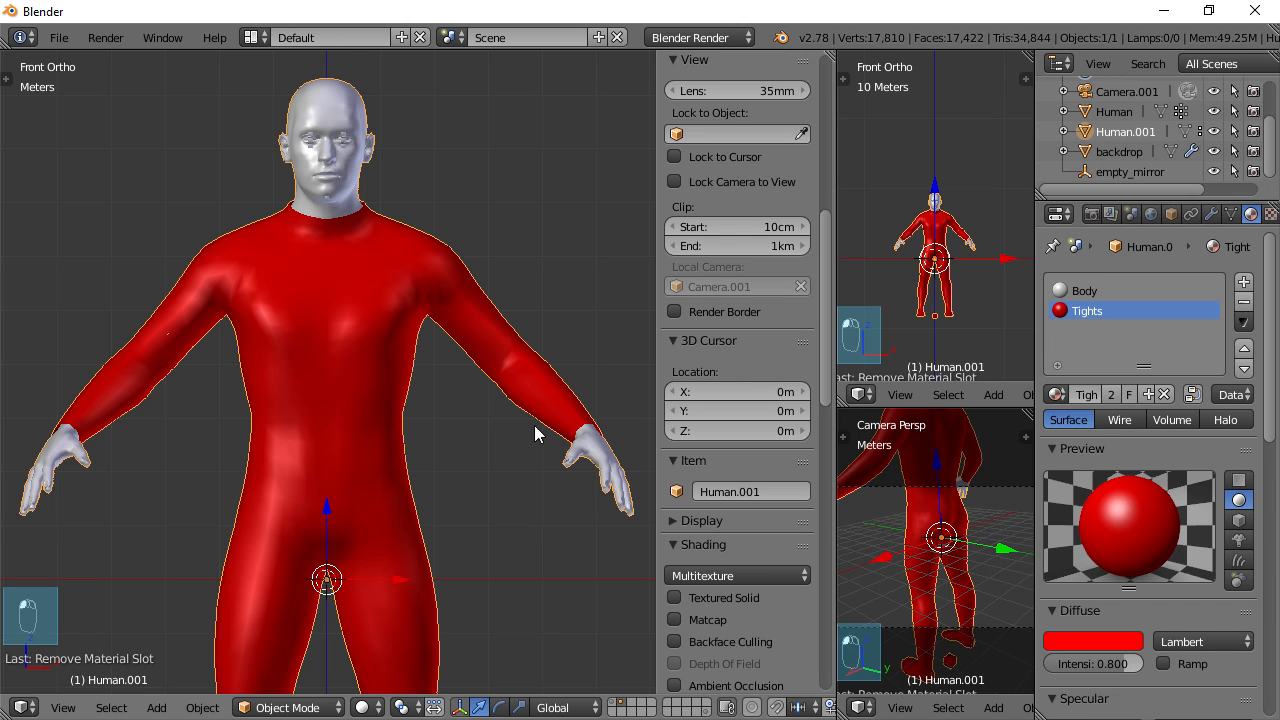
Return the human copy to Edit Mode and clear any mesh selection
scroll(382, 396, "down", 4)
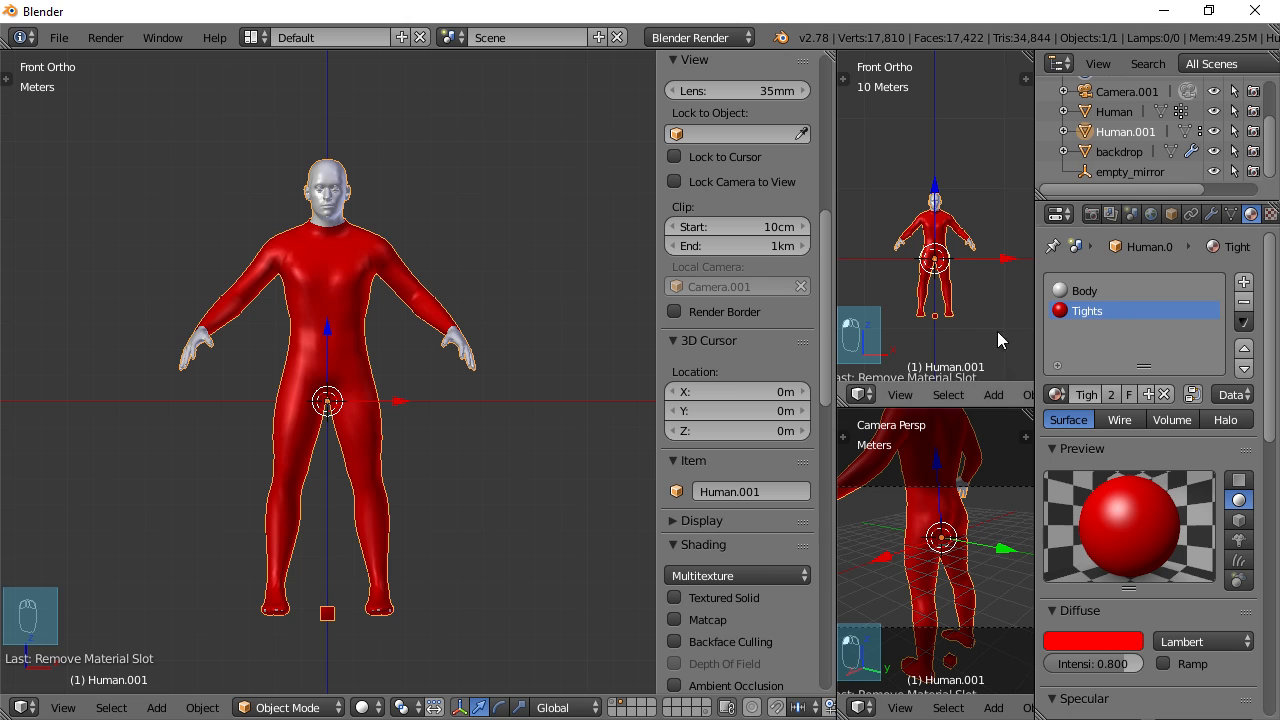
scroll(408, 308, "up", 2)
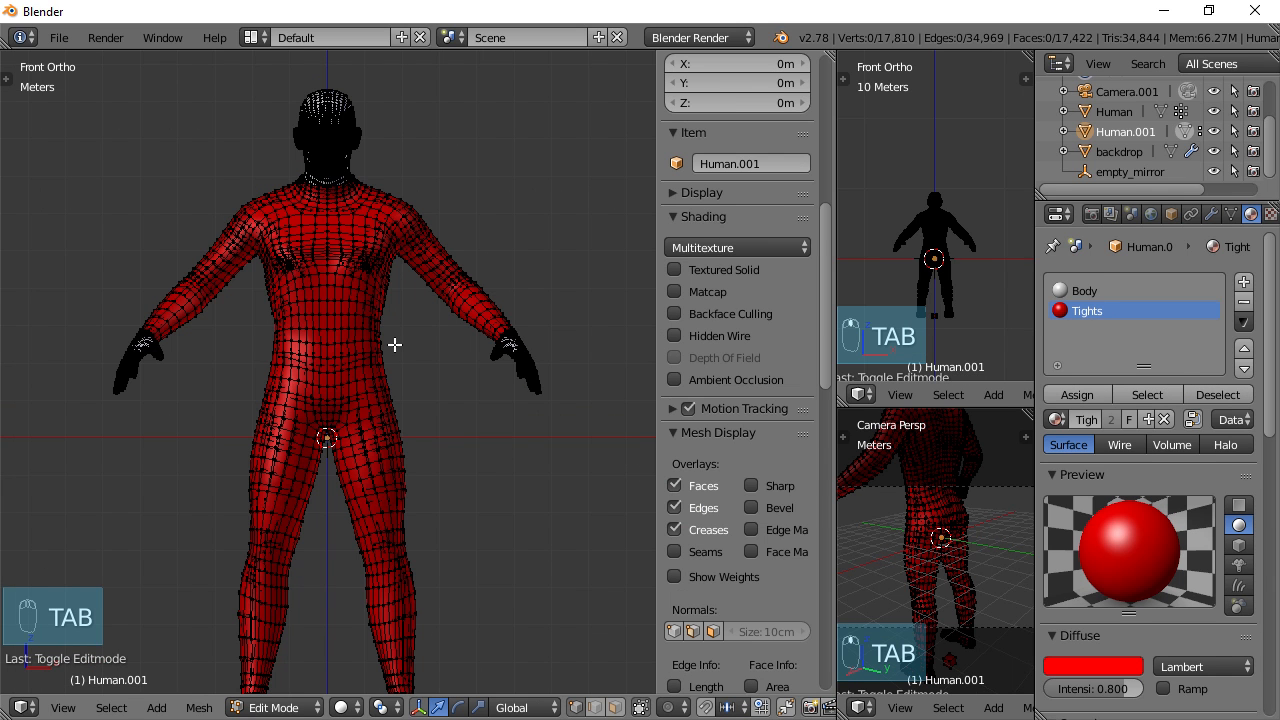
scroll(395, 344, "down", 1)
key("a")
key("a")
key("a")
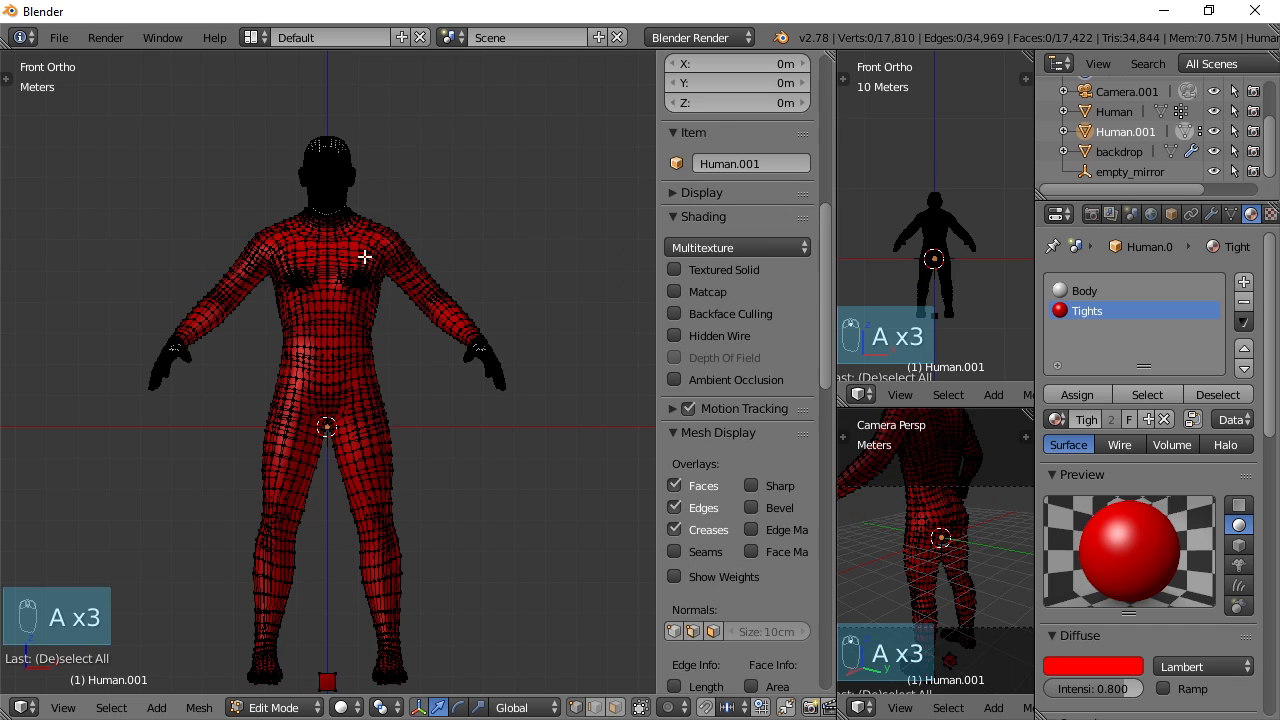
middle_click_drag(340, 294, 368, 366, "shift")
scroll(372, 432, "up", 4)
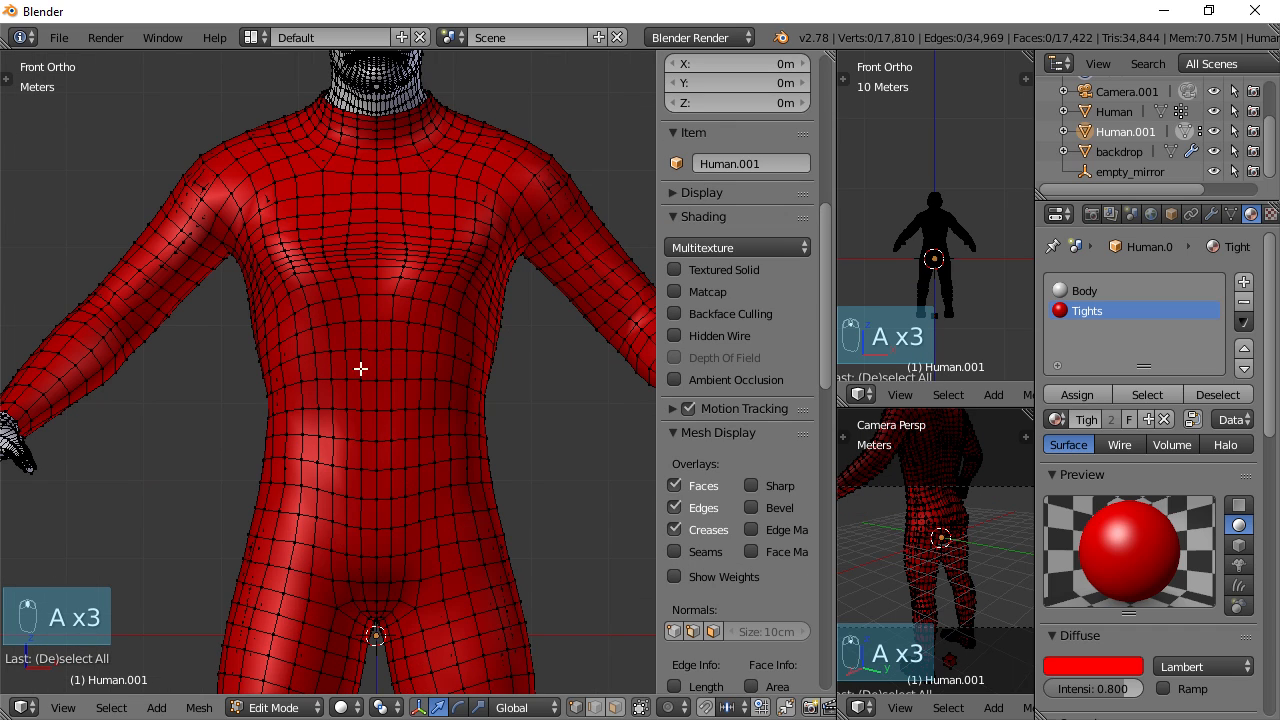
scroll(386, 349, "down", 4)
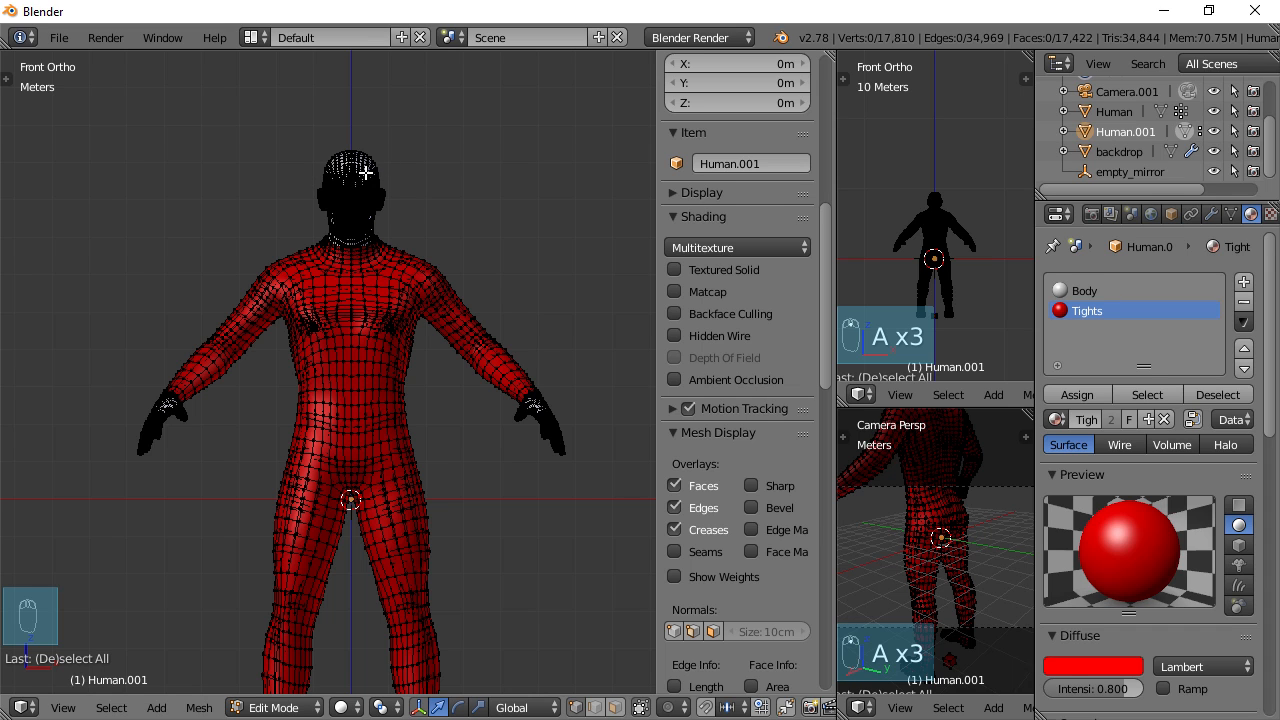
Select the geometry assigned to the Body material slot and separate that selection into its own mesh object
left_click(1085, 292)
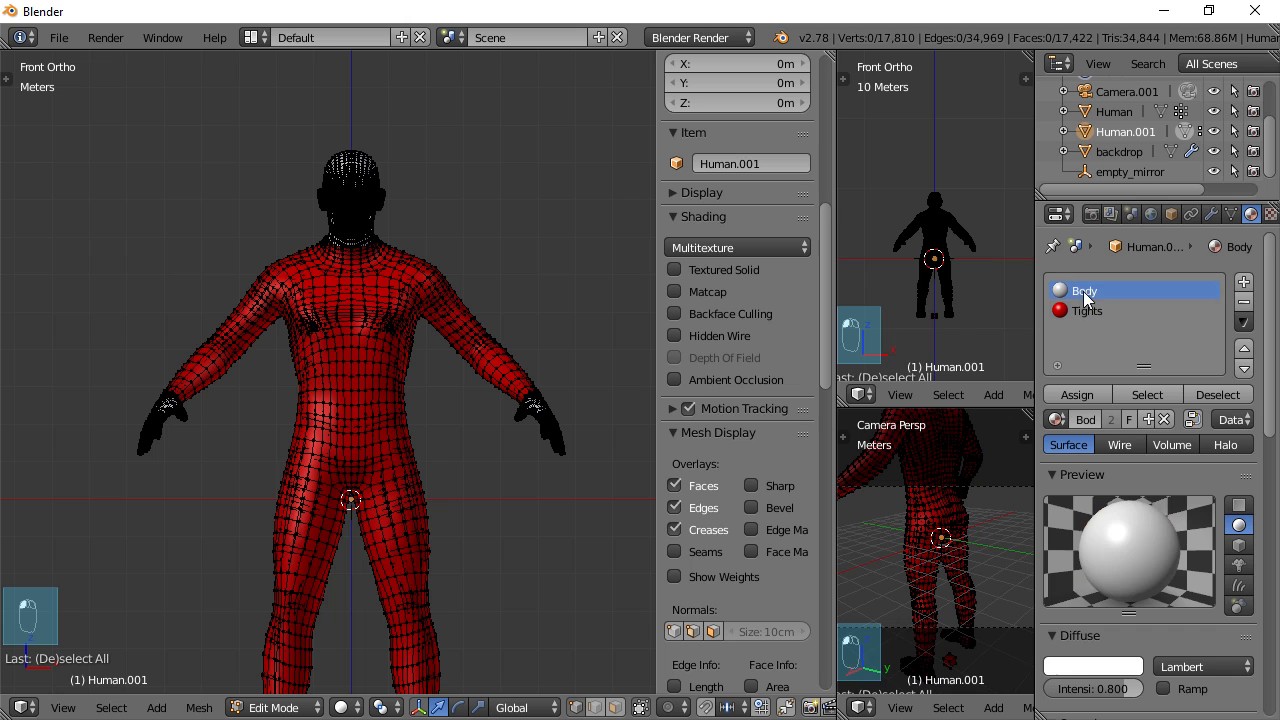
left_click(1147, 394)
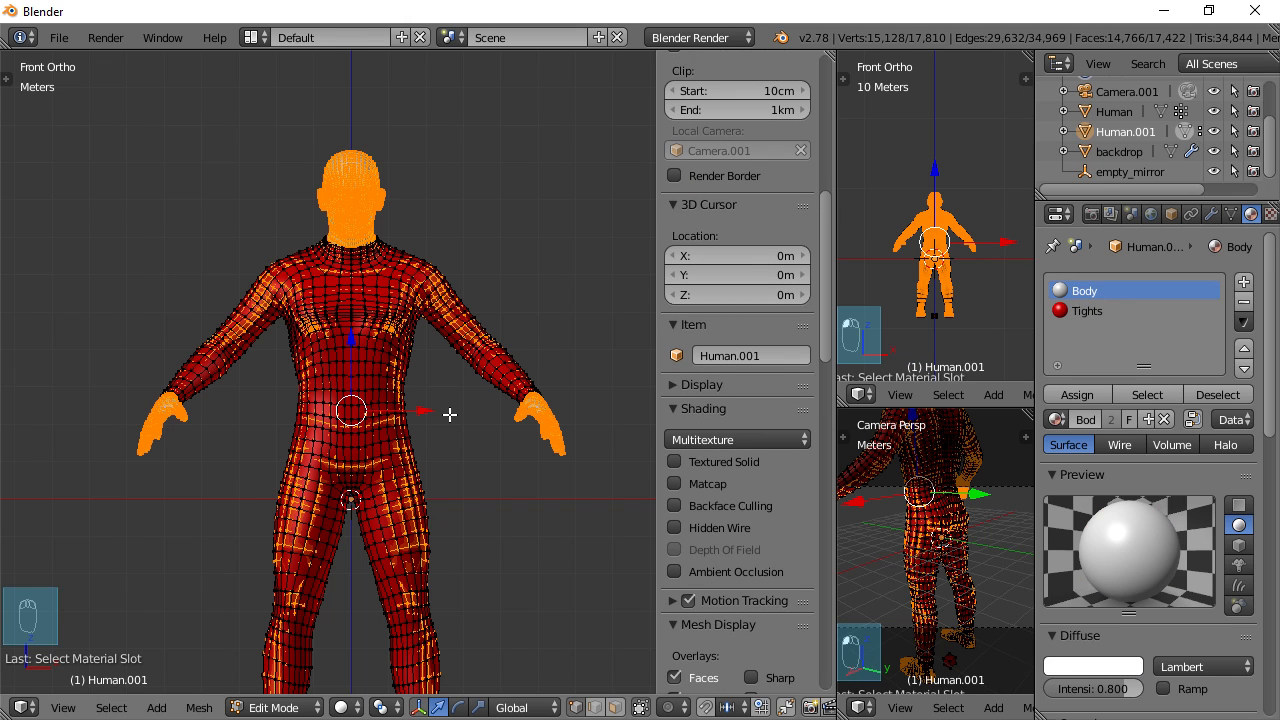
key("p")
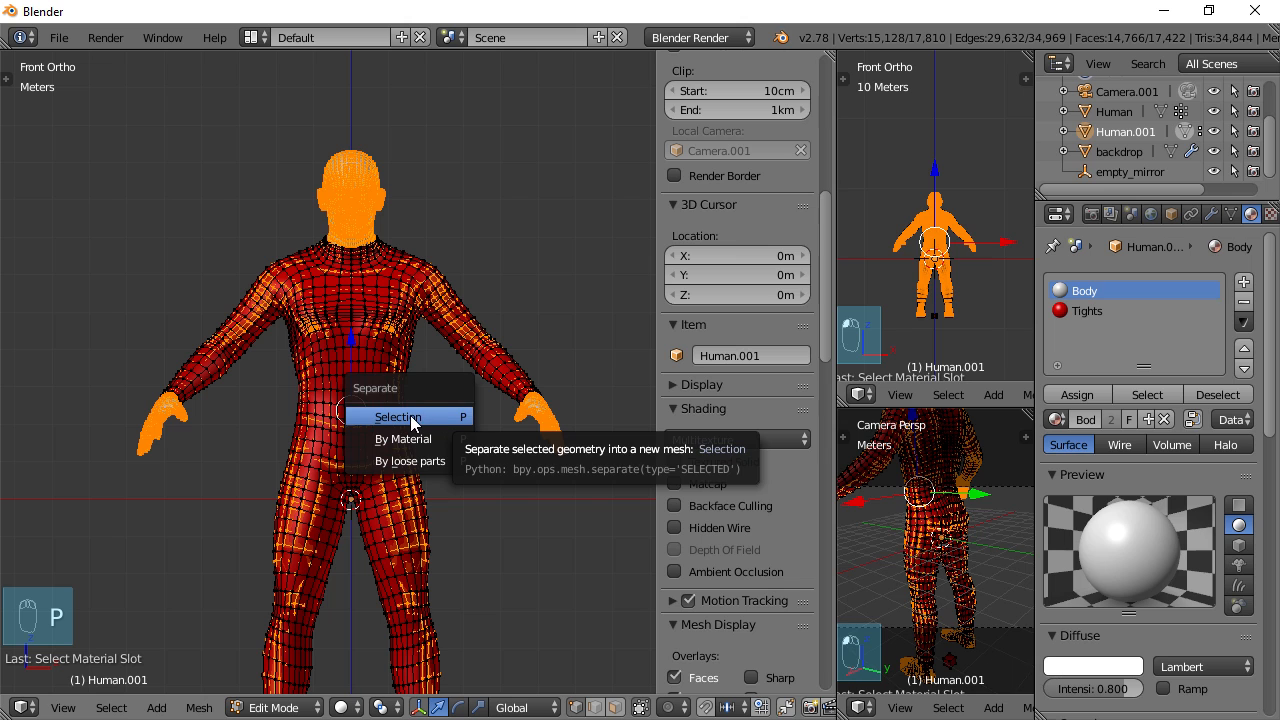
left_click(411, 420)
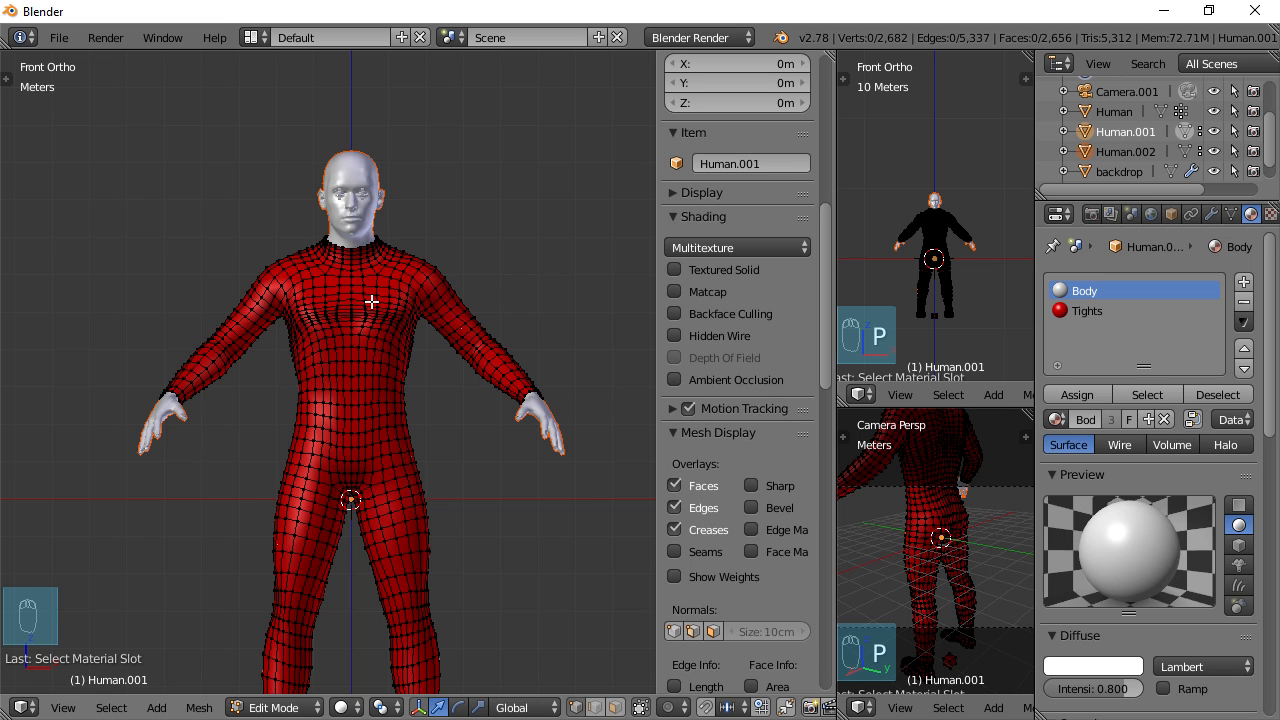
scroll(388, 380, "up", 1)
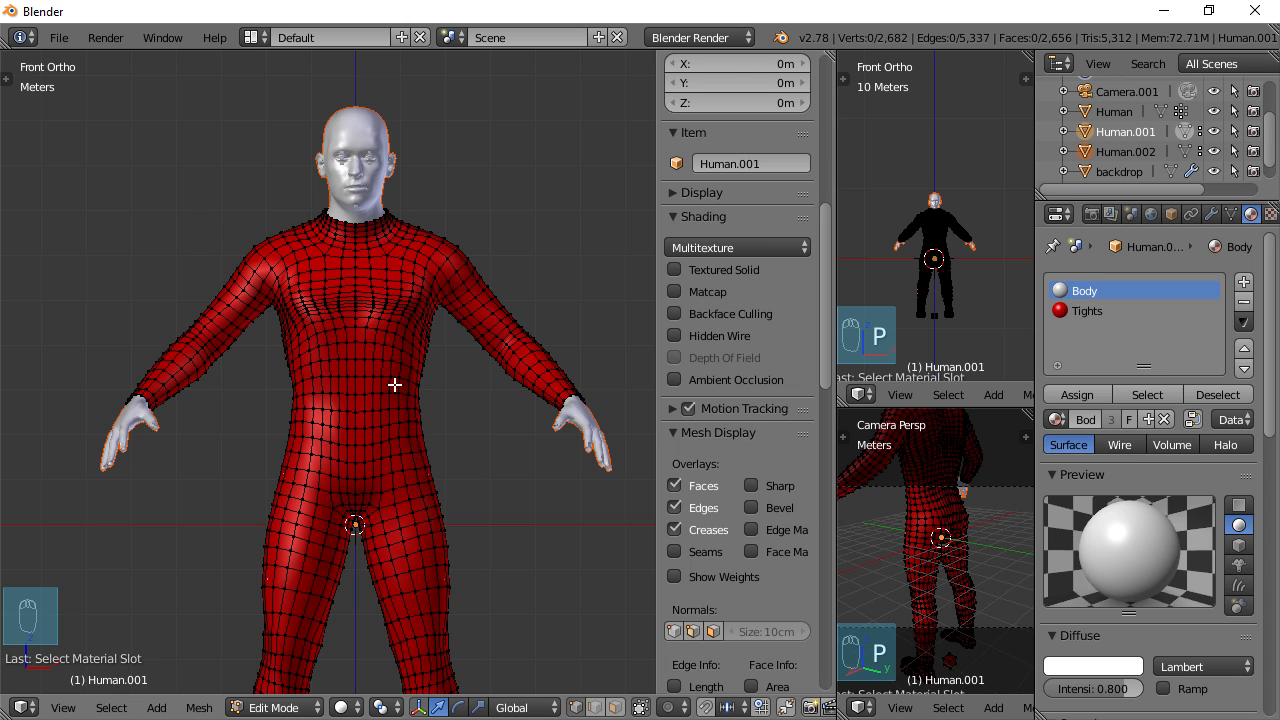
scroll(423, 420, "up", 1)
scroll(409, 326, "up", 2)
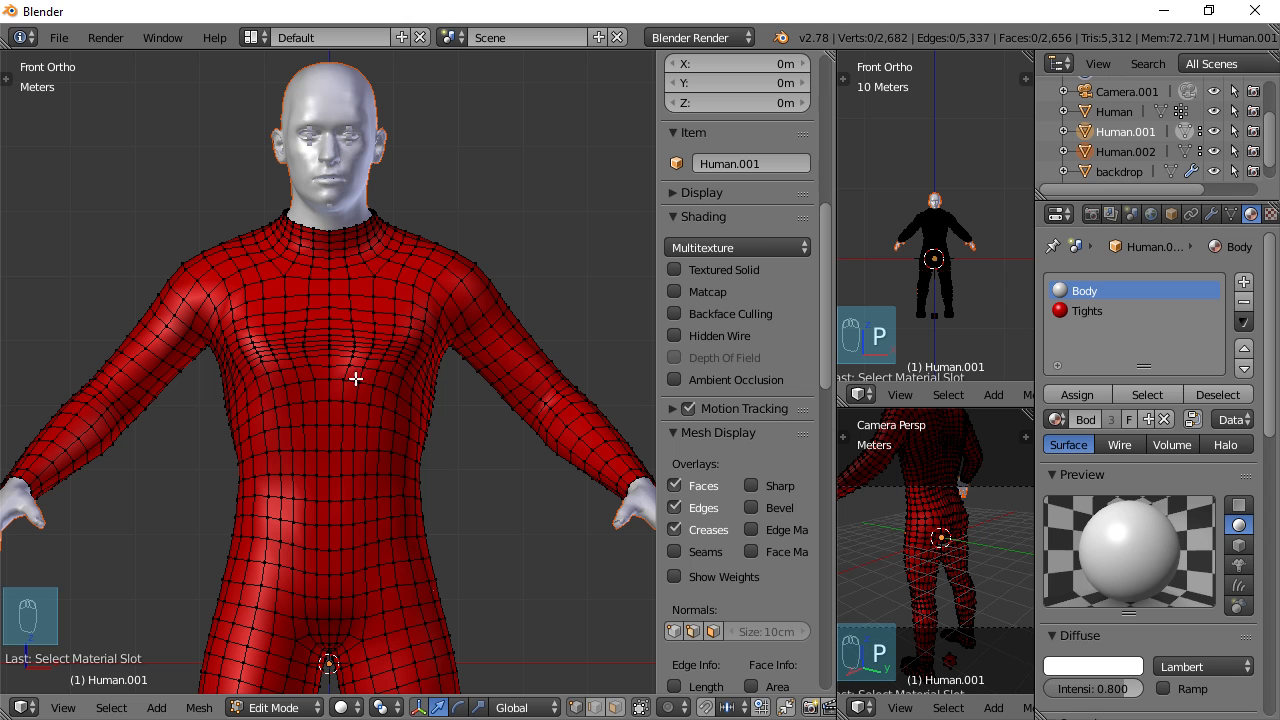
Switch the tights mesh to face selection mode
left_click(615, 707)
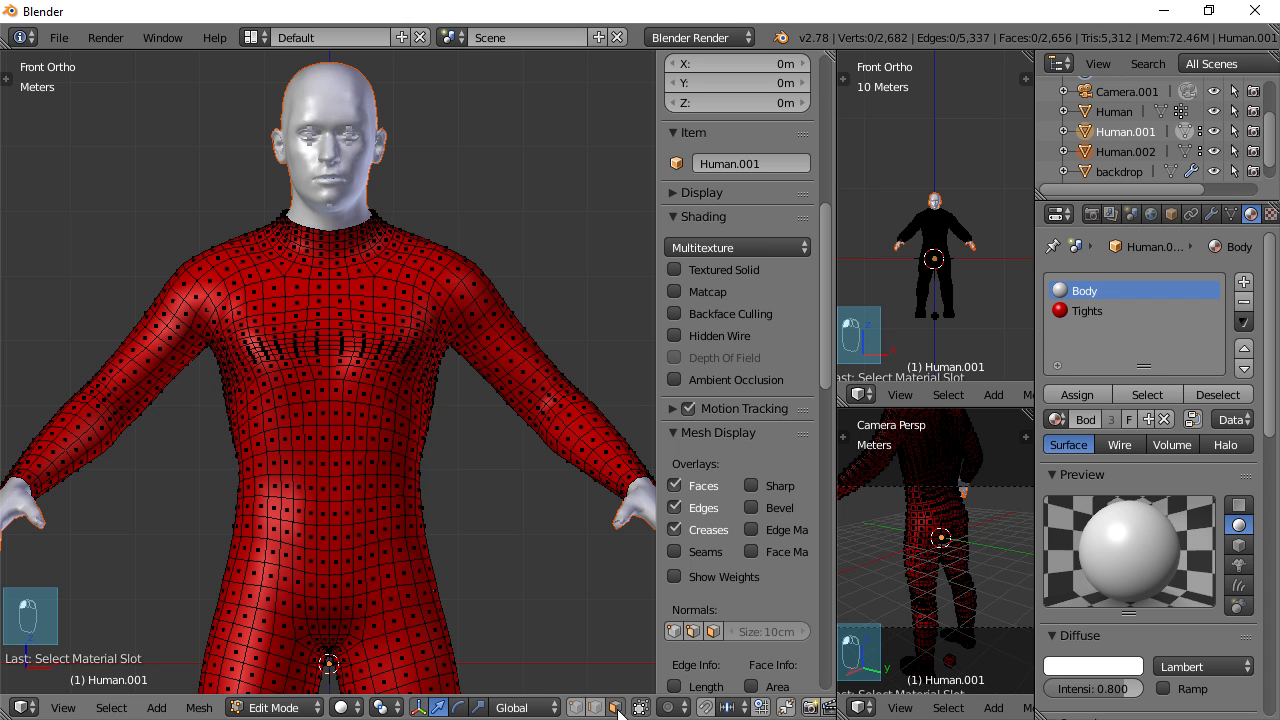
scroll(351, 371, "down", 1)
scroll(351, 371, "down", 1)
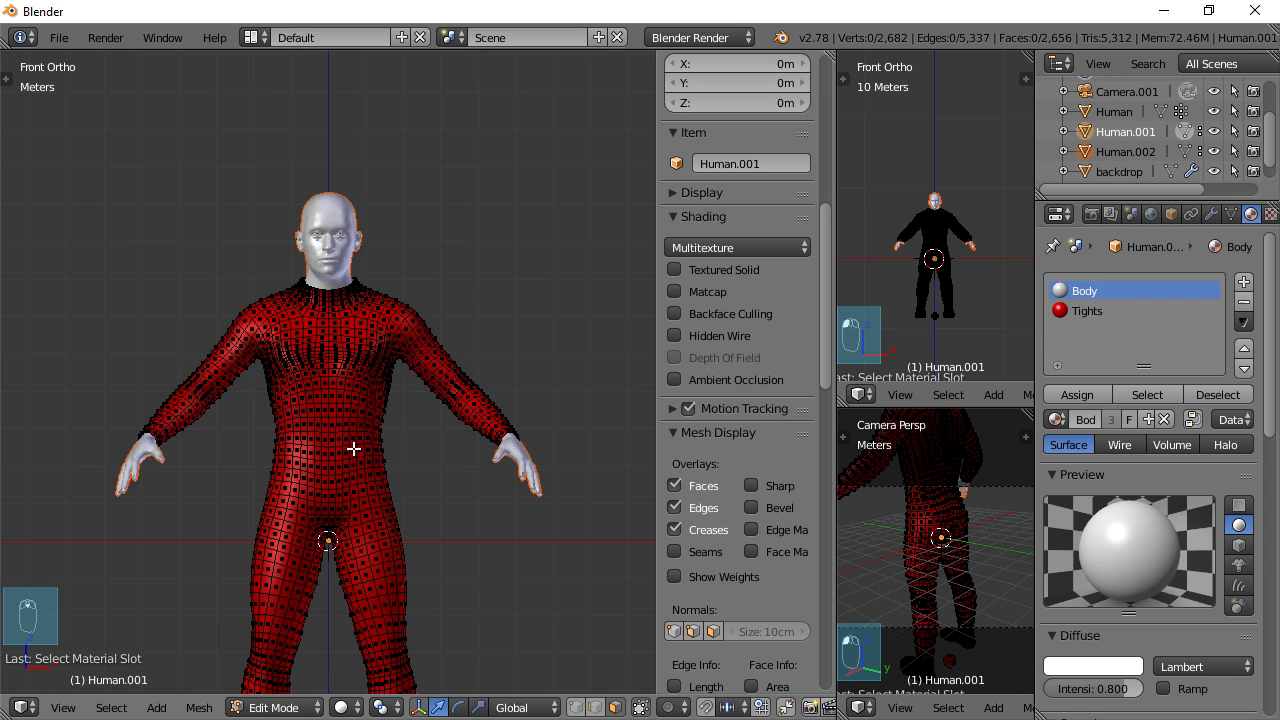
Examine the face layout of the tights around the neck, chest, arms and hips
scroll(353, 449, "up", 4)
scroll(330, 400, "down", 3)
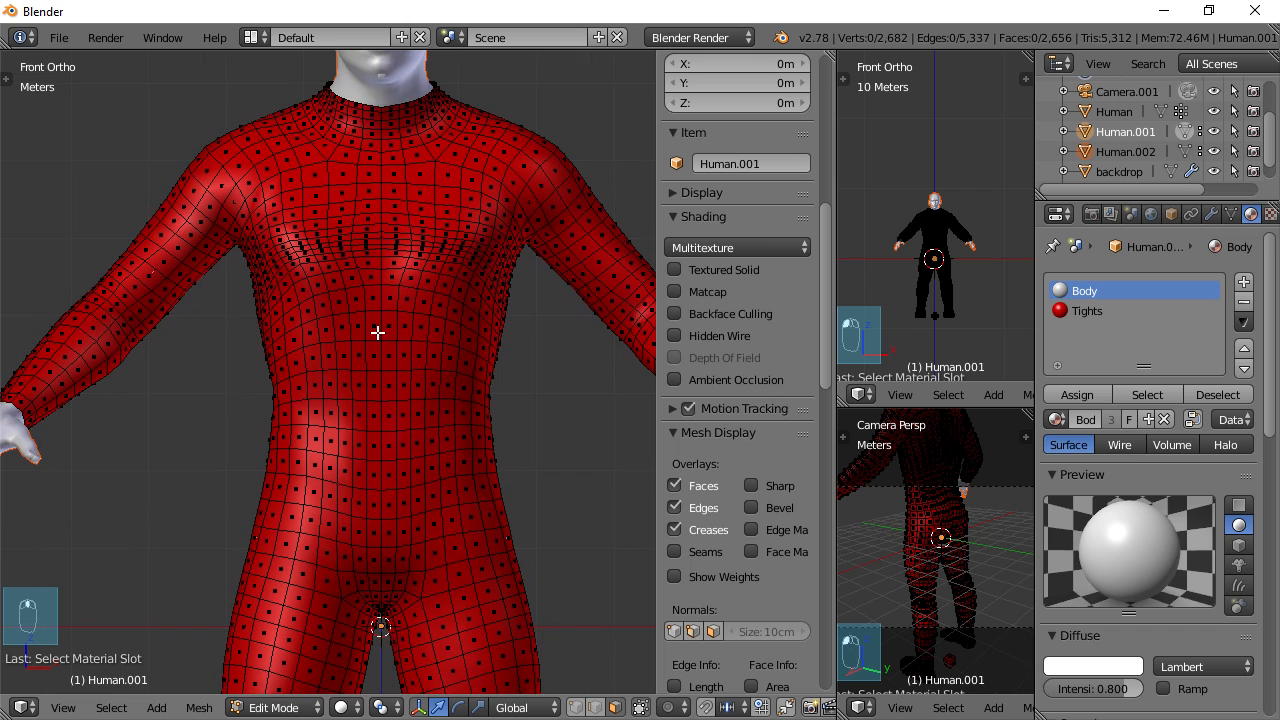
scroll(378, 305, "down", 1)
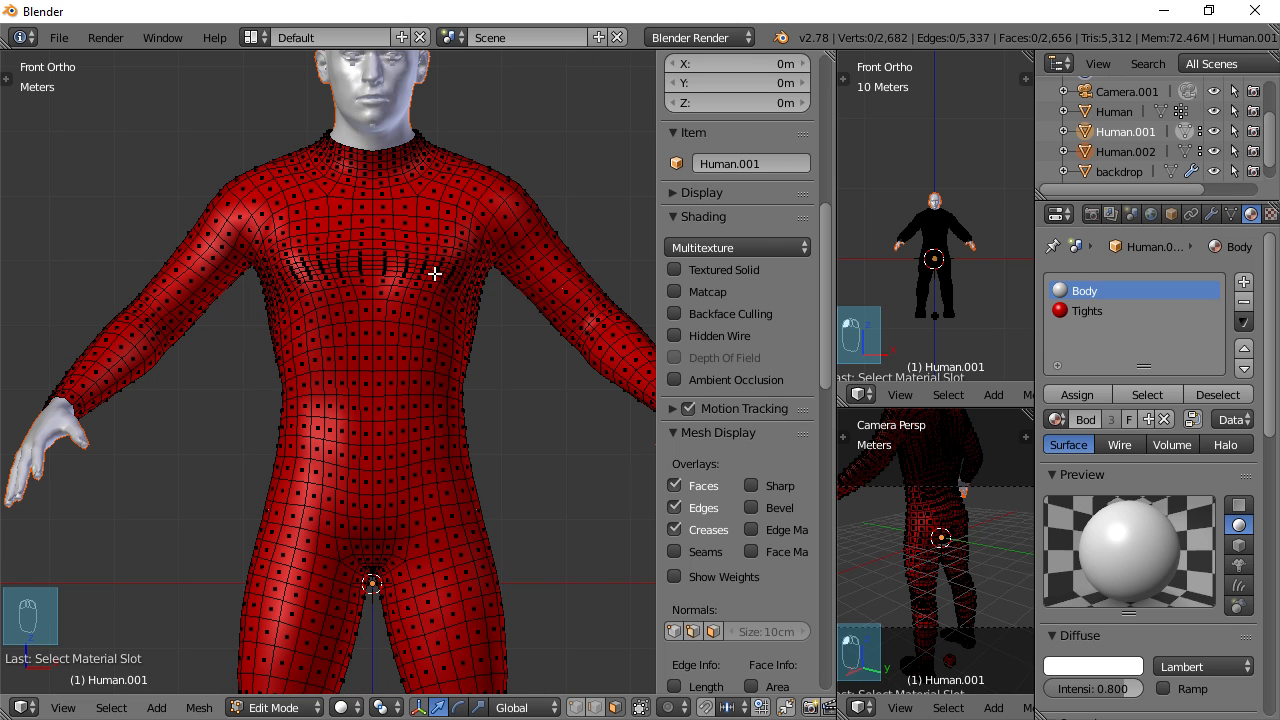
scroll(340, 405, "down", 2)
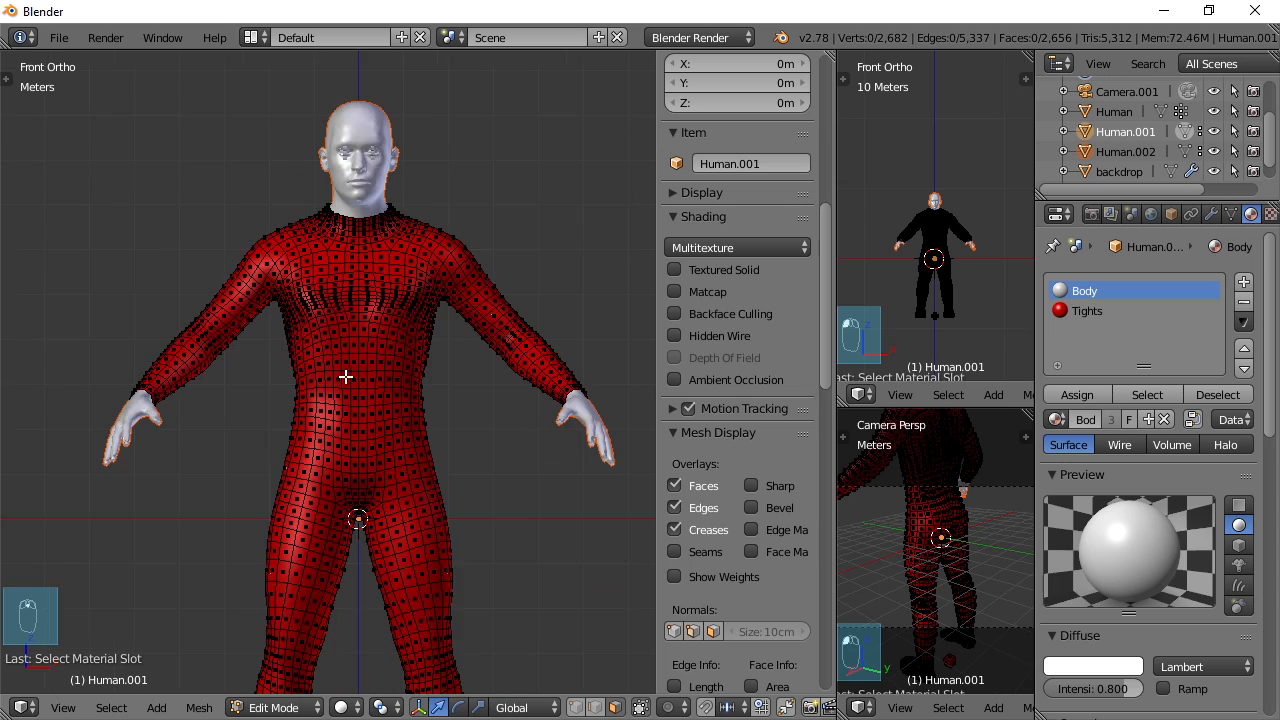
scroll(363, 437, "up", 6)
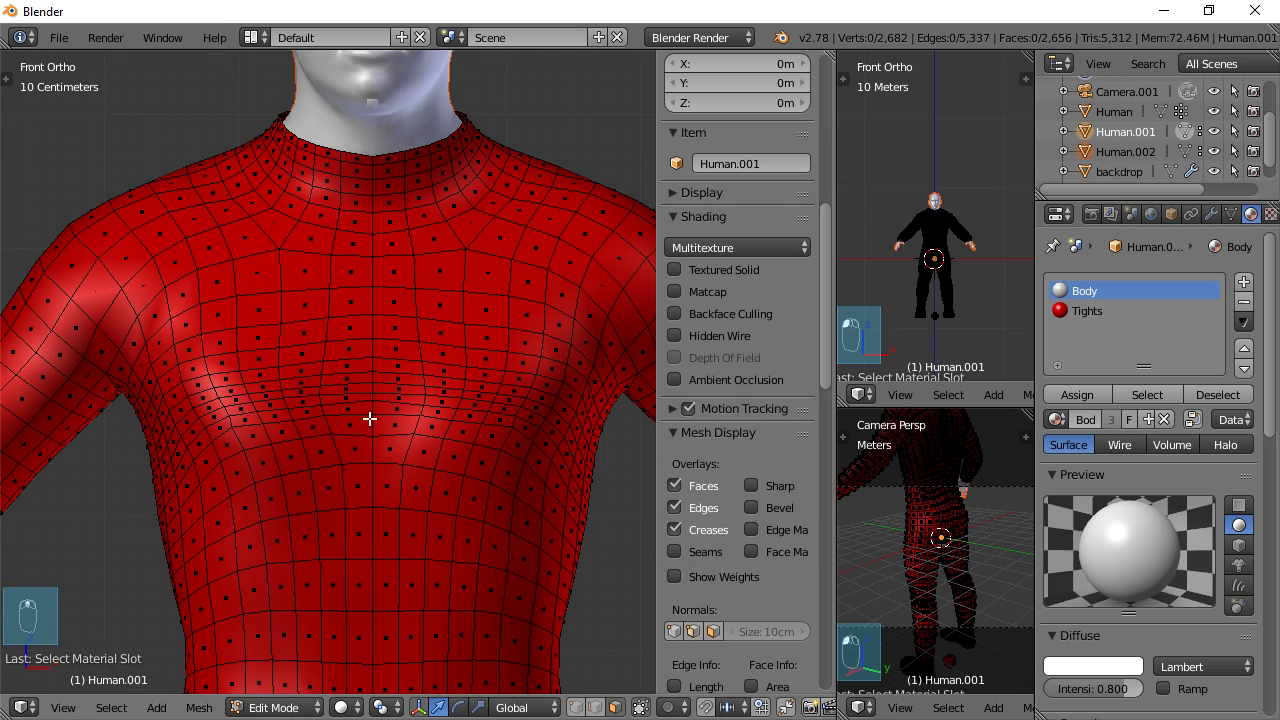
scroll(383, 423, "down", 4)
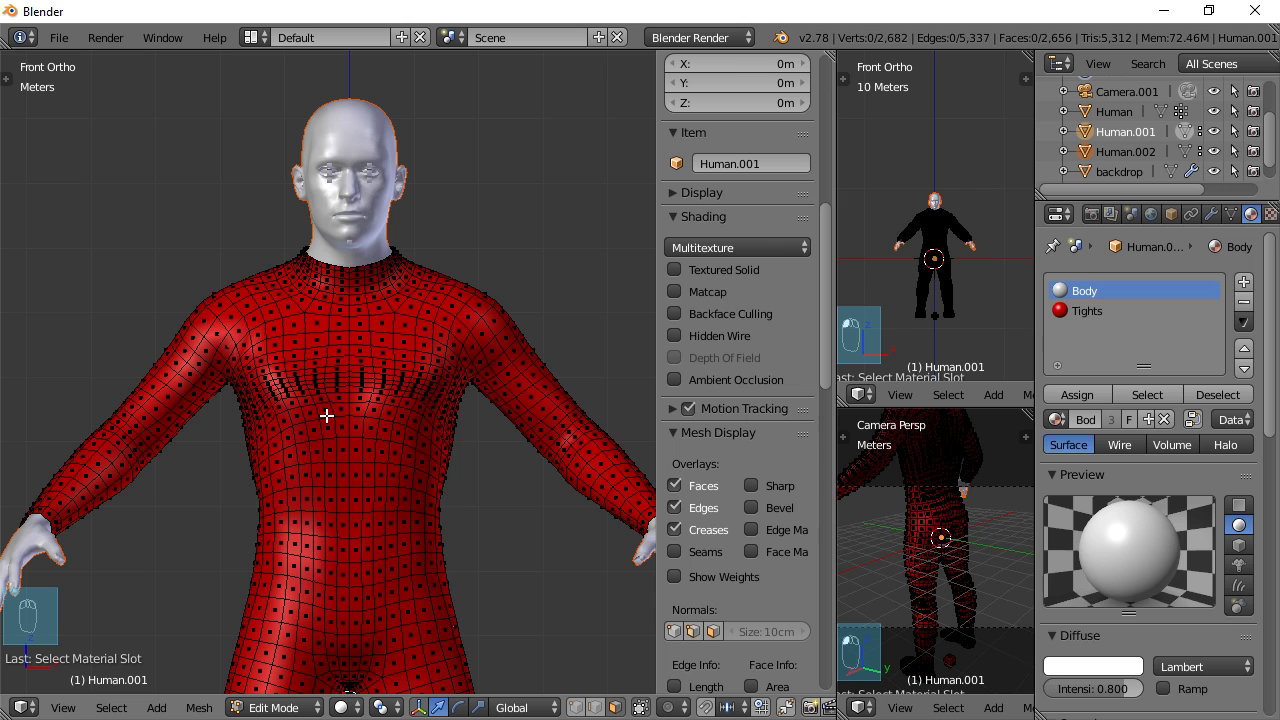
scroll(320, 380, "up", 2)
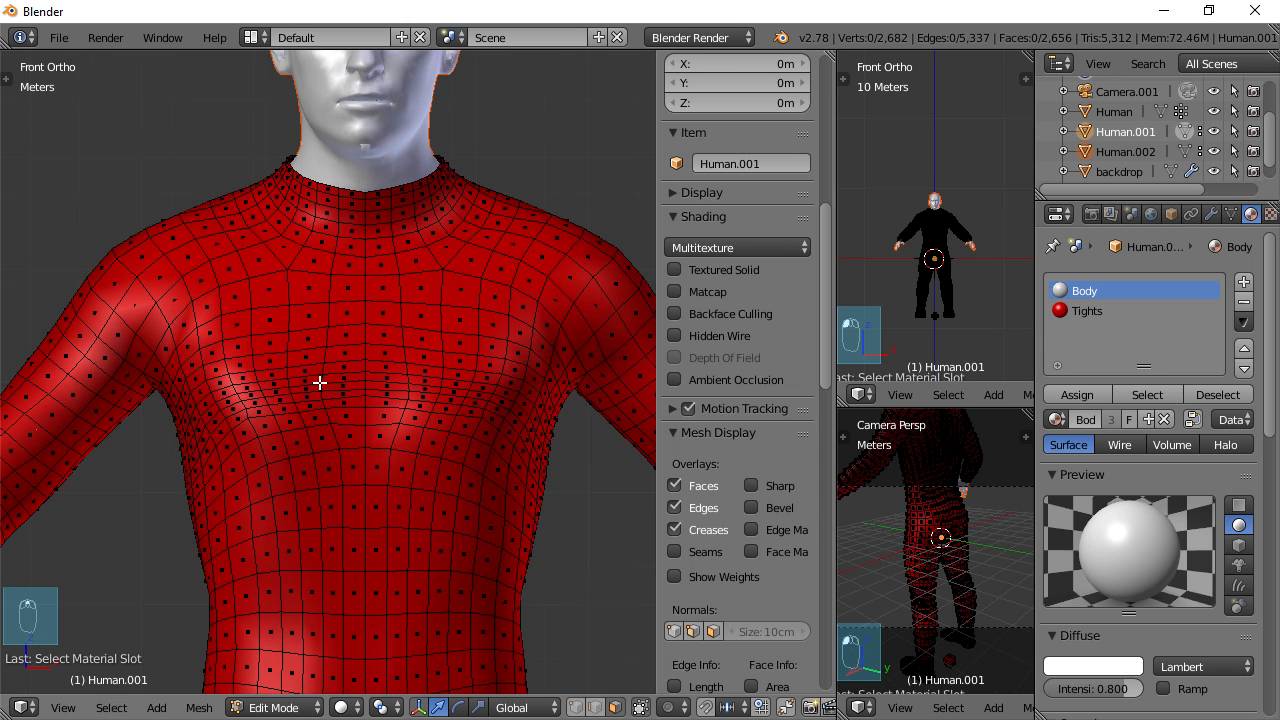
scroll(390, 340, "up", 2)
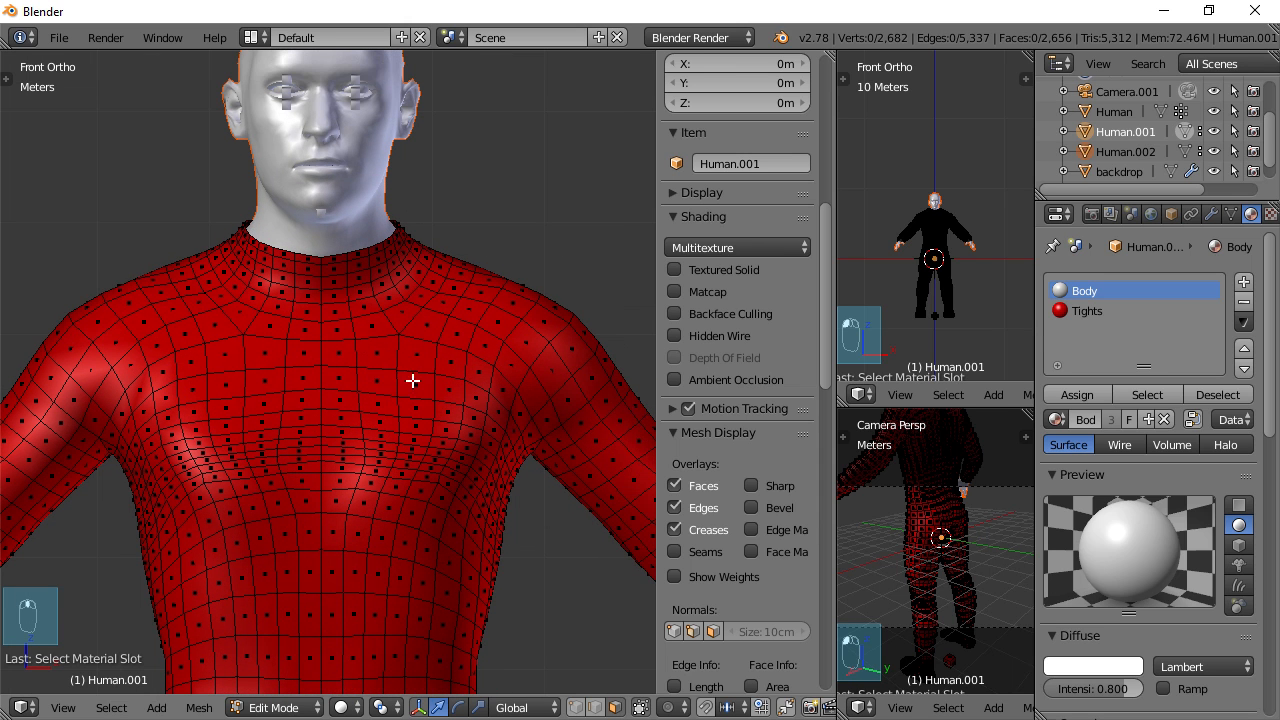
scroll(306, 380, "down", 2)
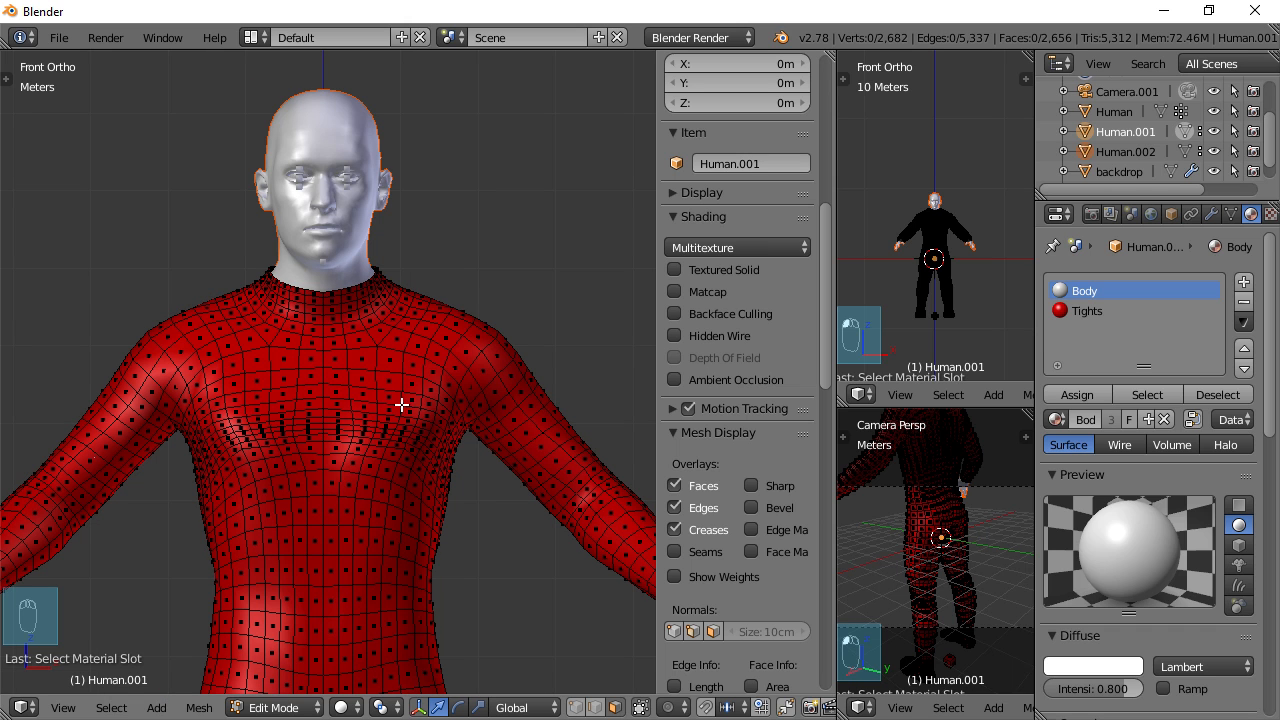
middle_click_drag(403, 403, 369, 298, "shift")
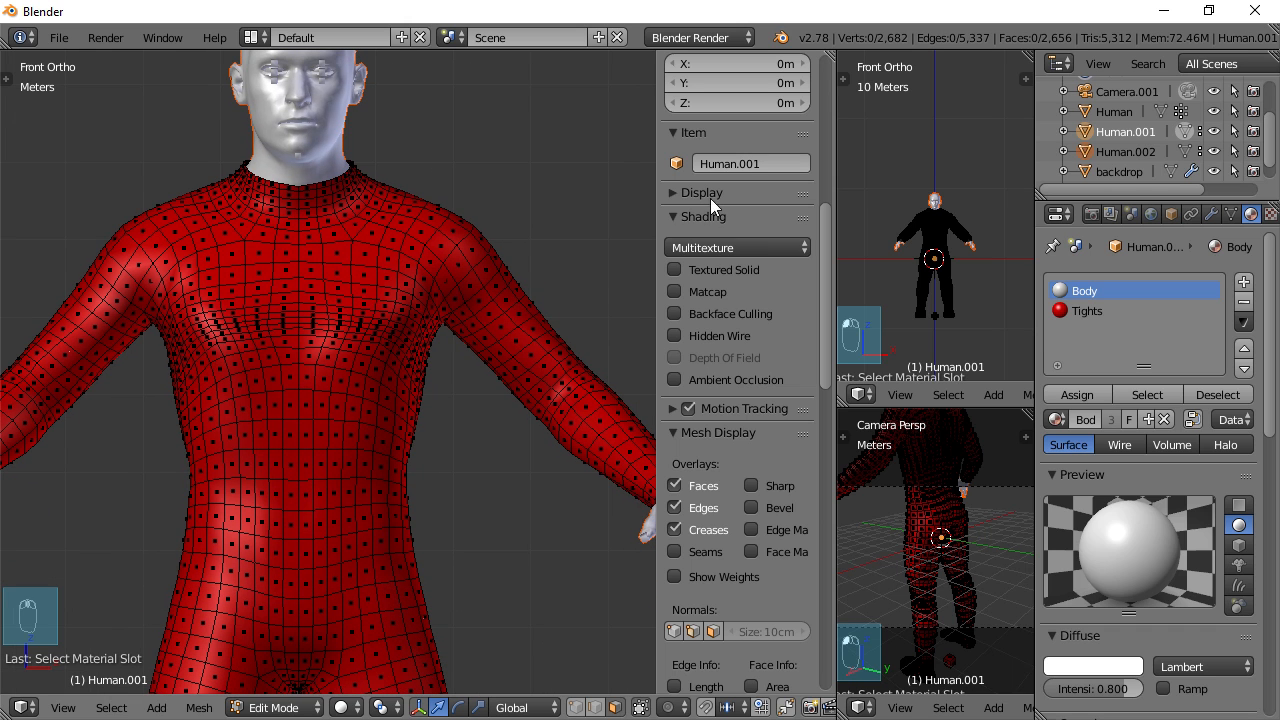
Remove the Mid, Left, Right and Delete vertex groups from Human.001
left_click(1233, 216)
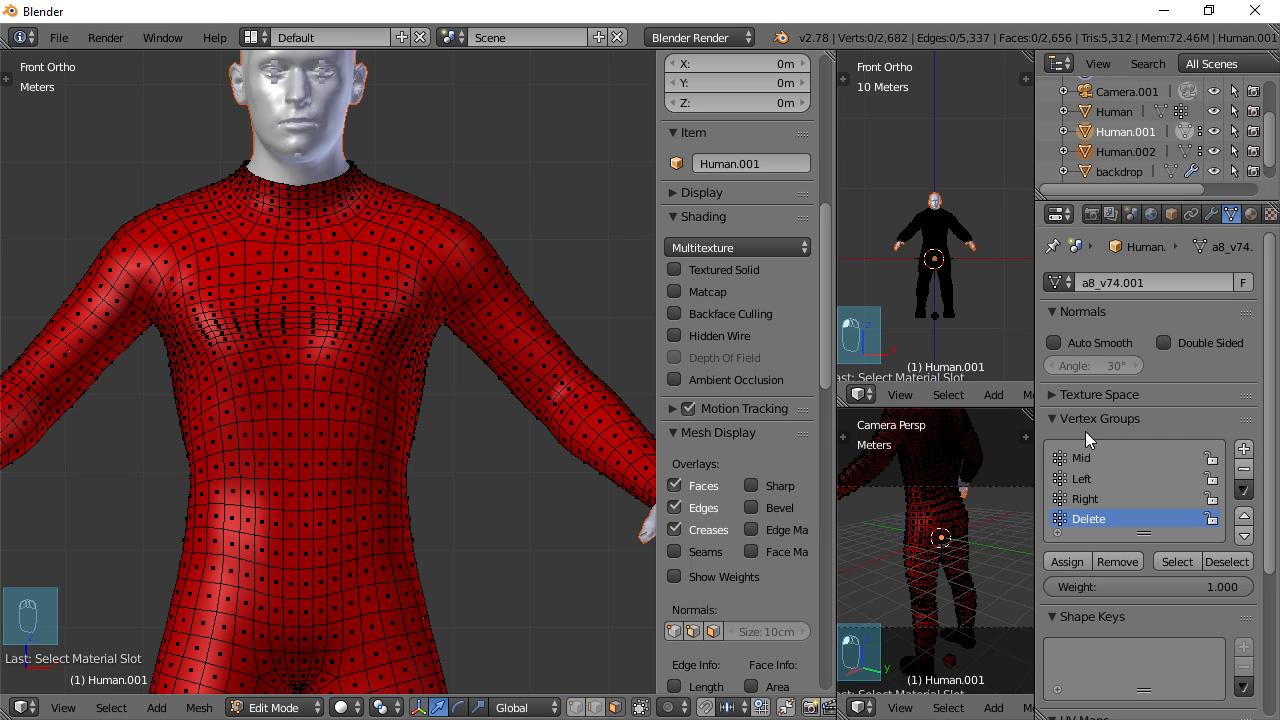
left_click(1078, 462)
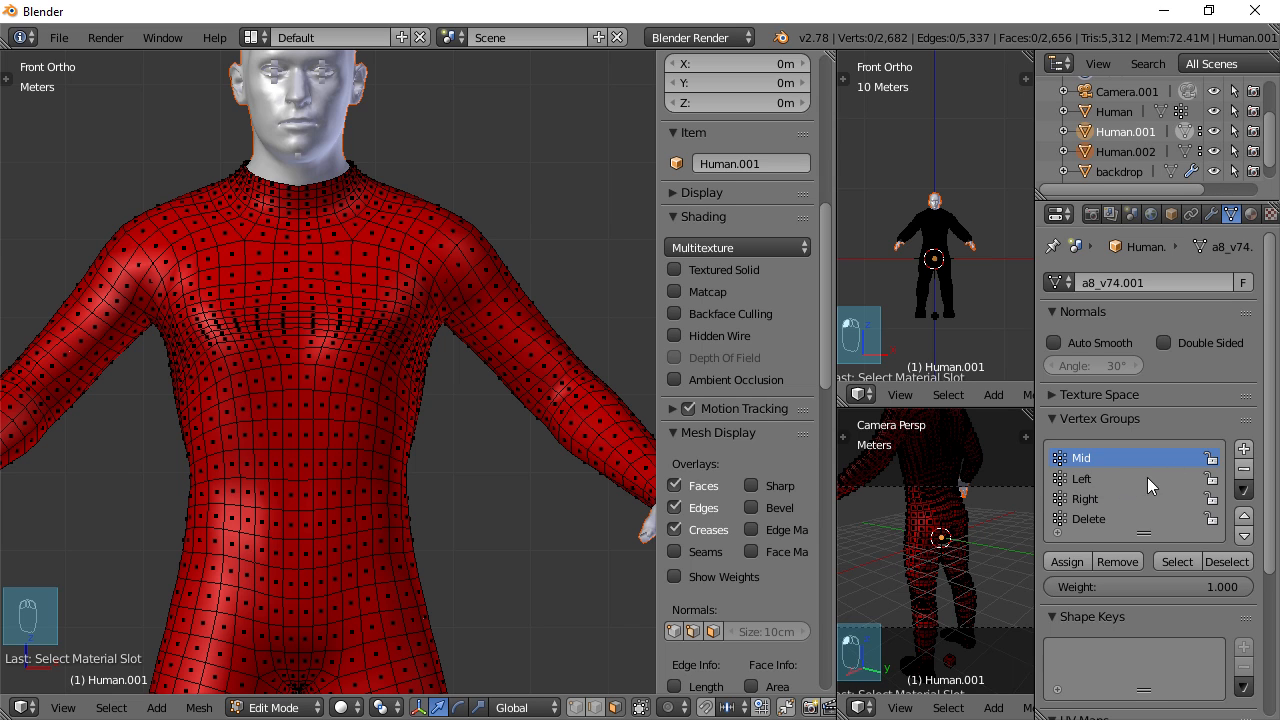
left_click(1244, 468)
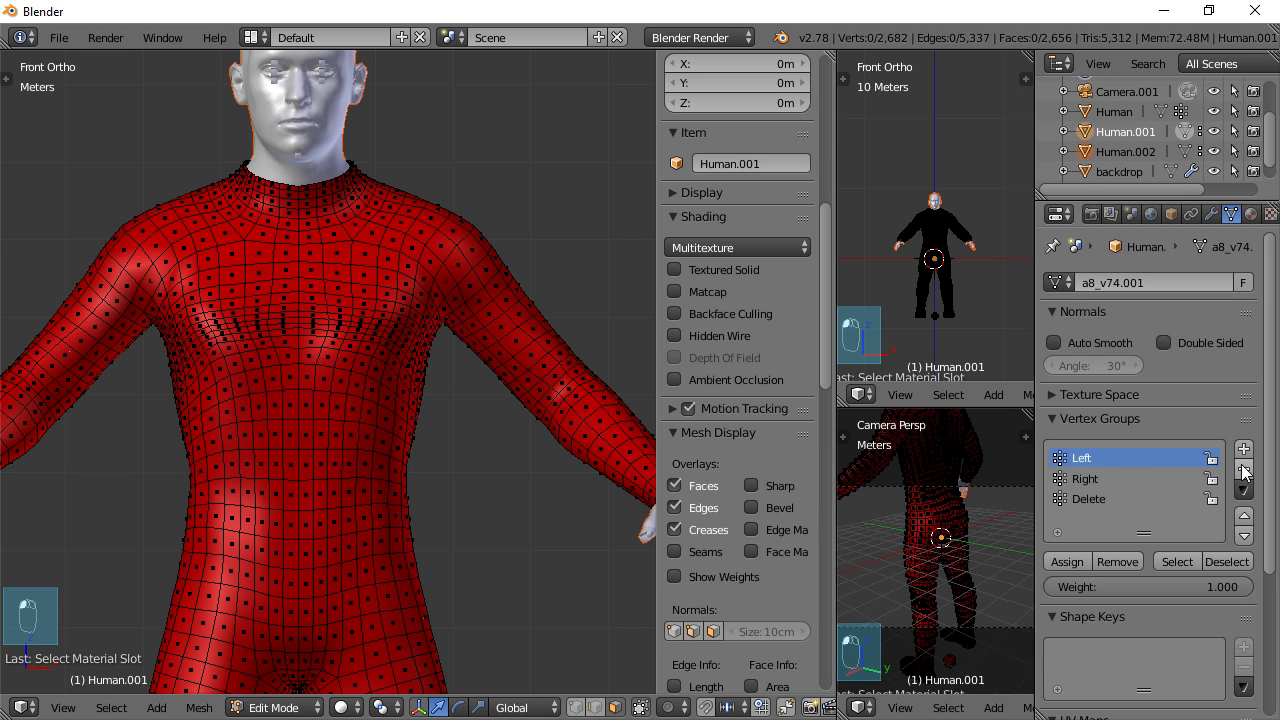
left_click(1244, 469)
left_click(1244, 469)
left_click(1244, 469)
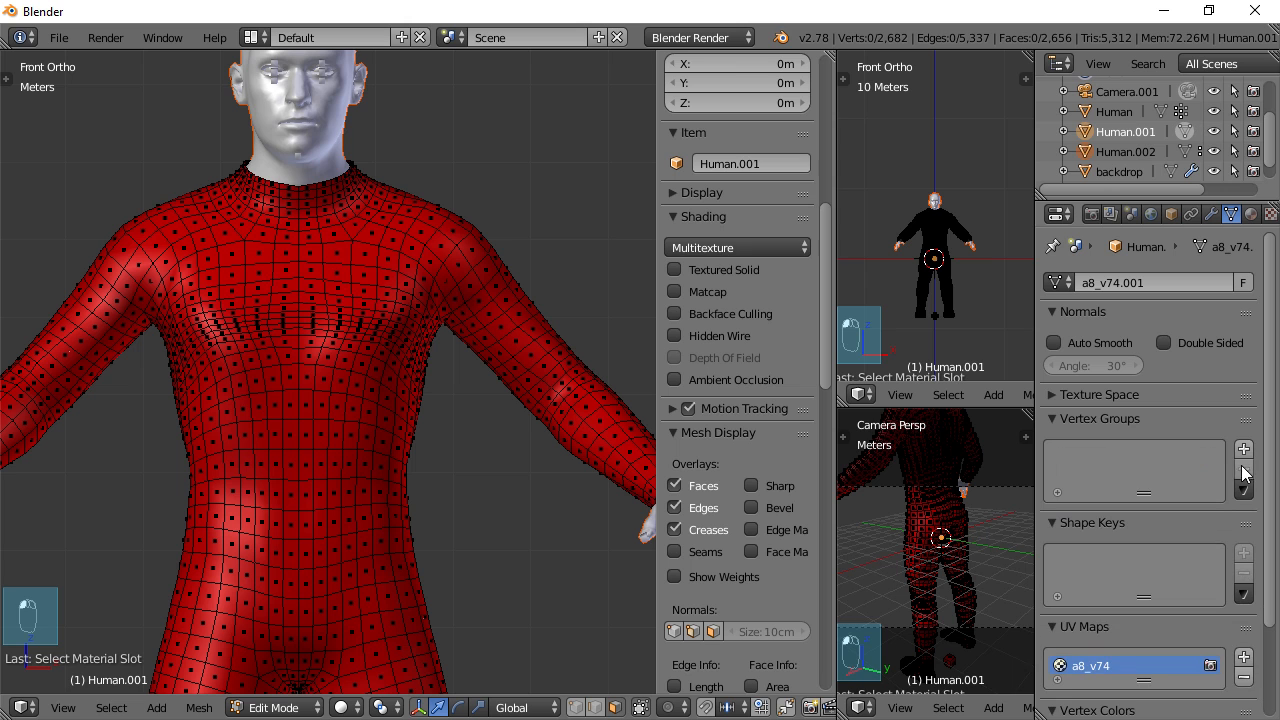
Select the tights' face loop at the character's right wrist, grow the selection to the upper arm, and delete those faces to shorten the sleeve
scroll(470, 450, "down", 4)
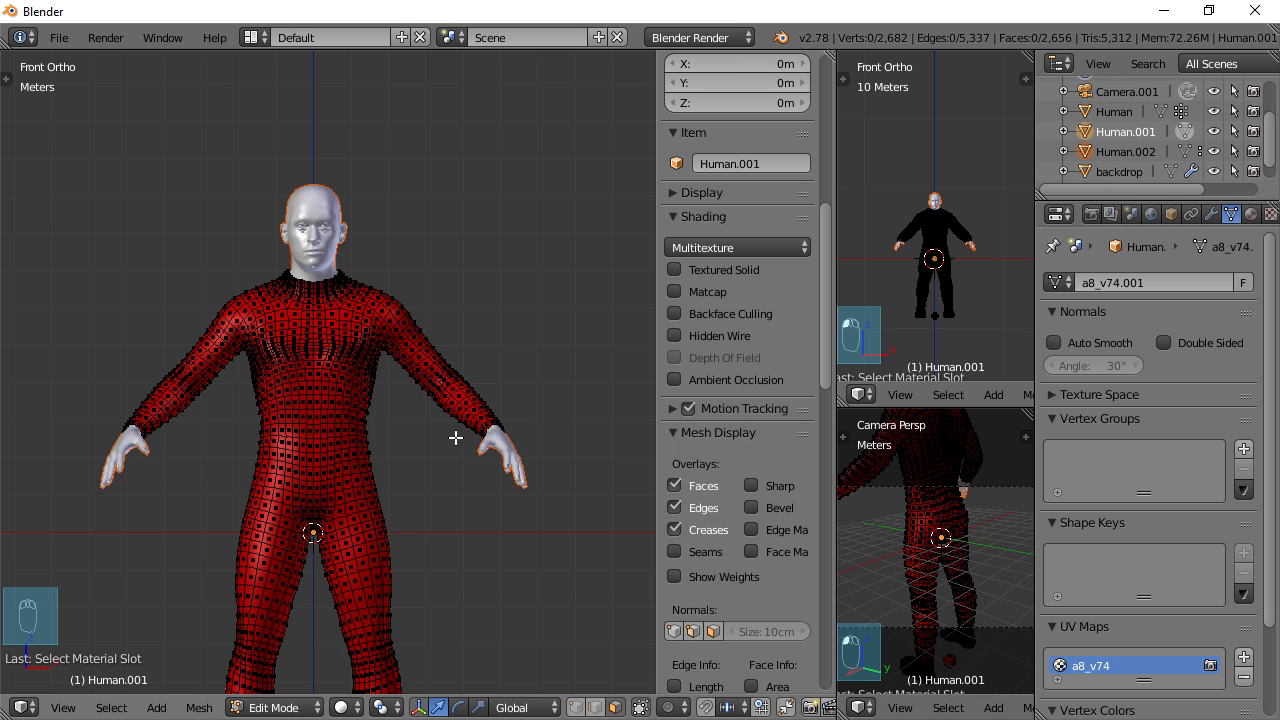
scroll(456, 441, "up", 2)
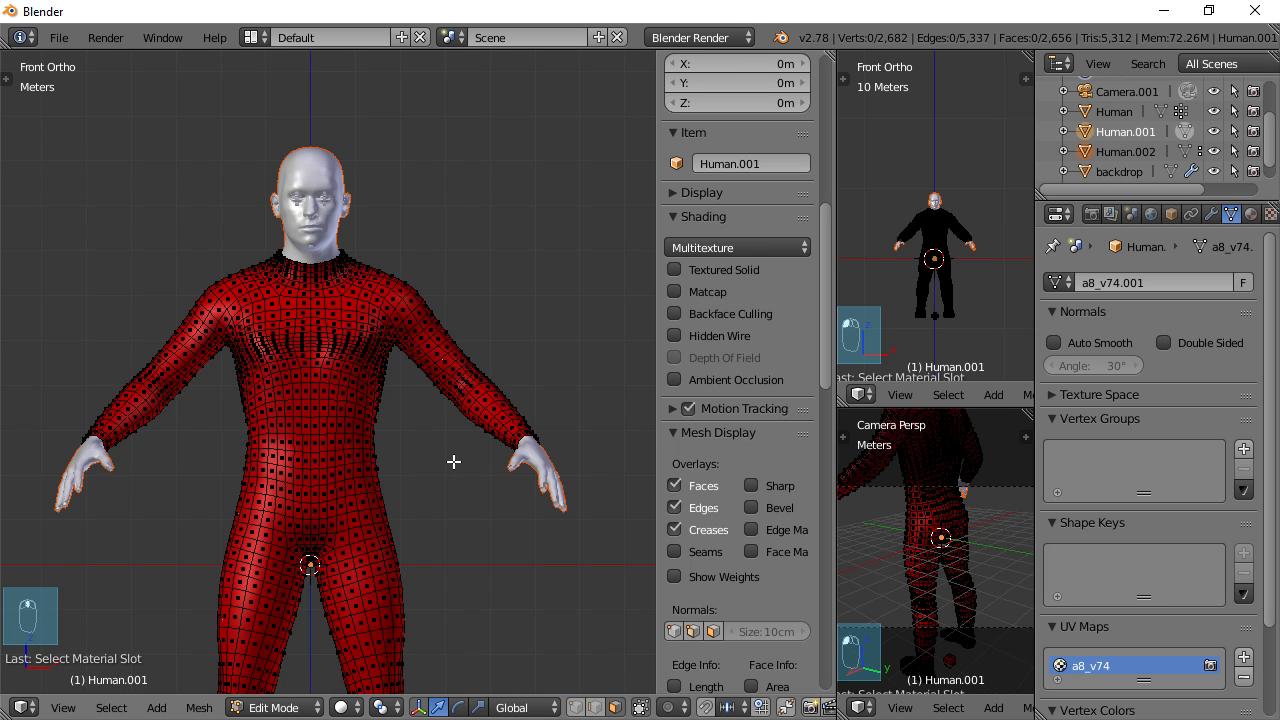
scroll(340, 420, "up", 2)
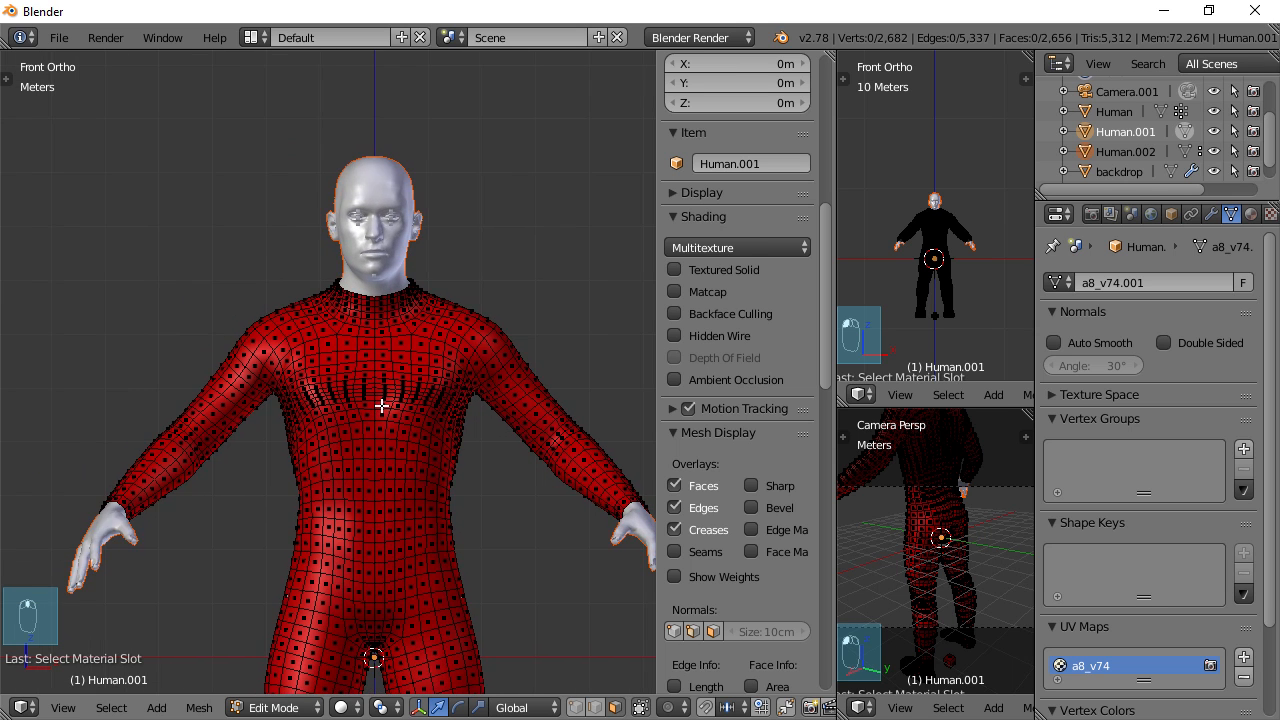
scroll(410, 459, "down", 5, "shift")
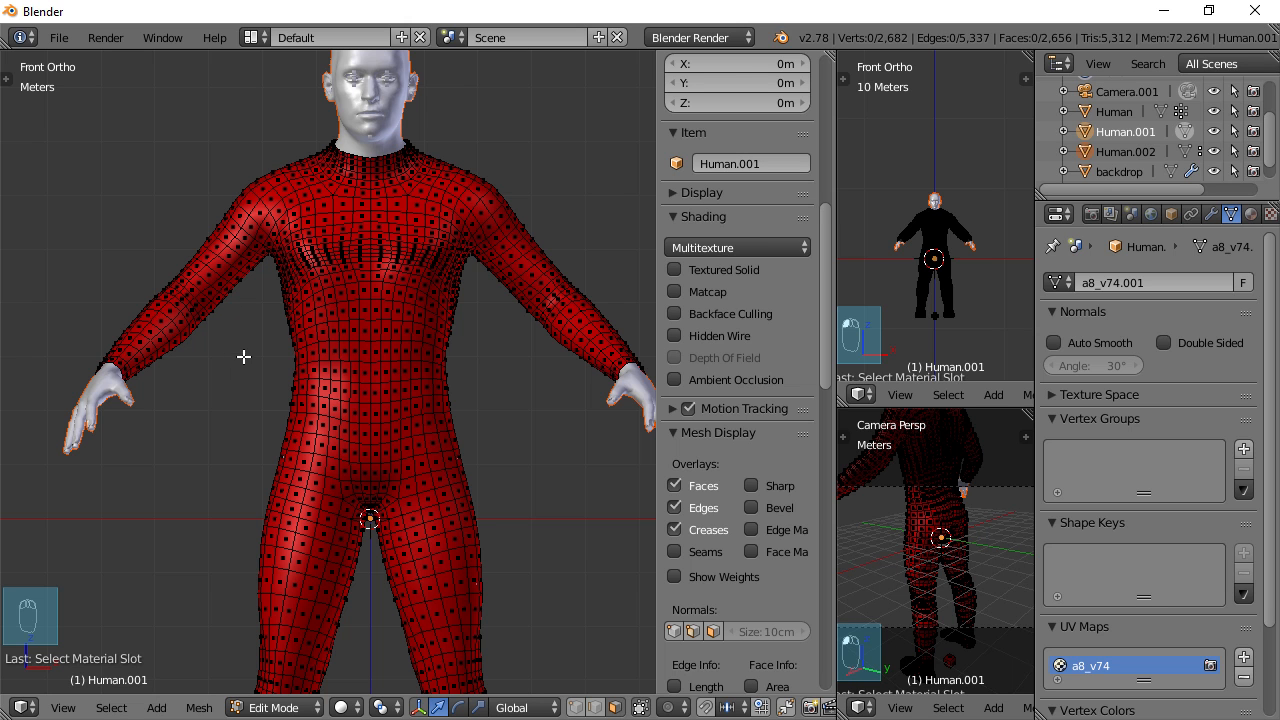
scroll(290, 320, "up", 8)
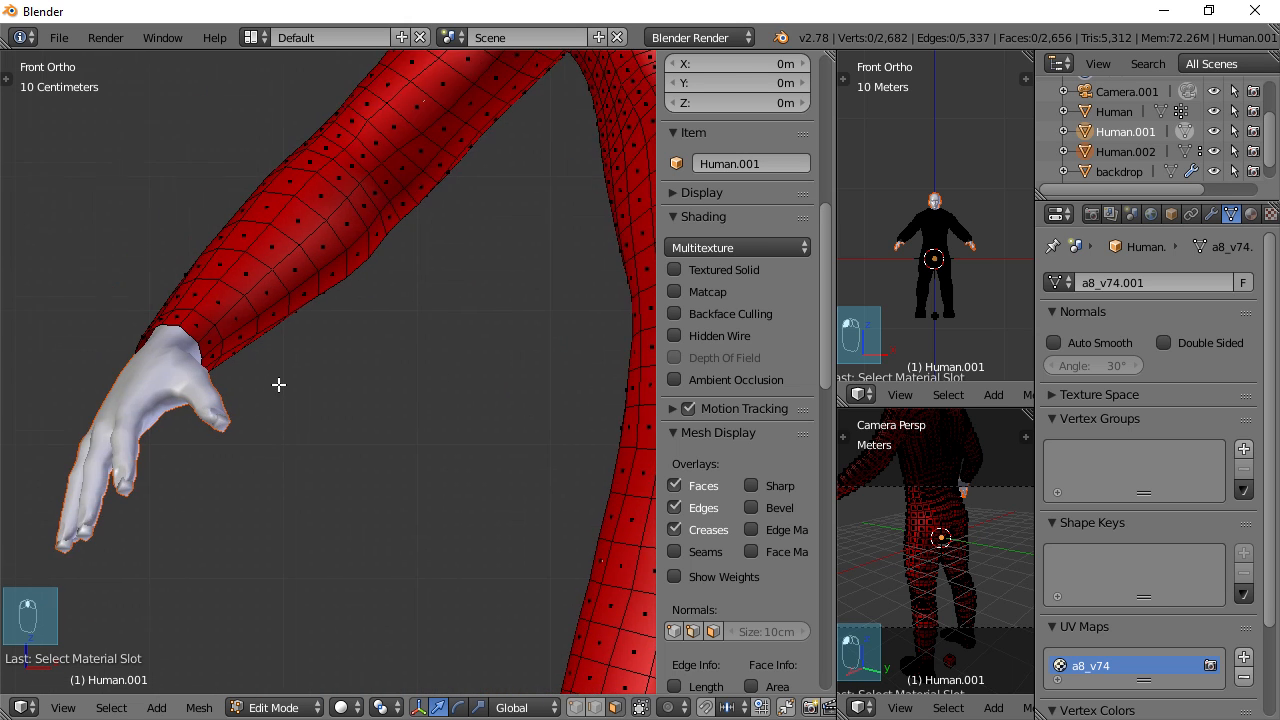
scroll(278, 384, "up", 2)
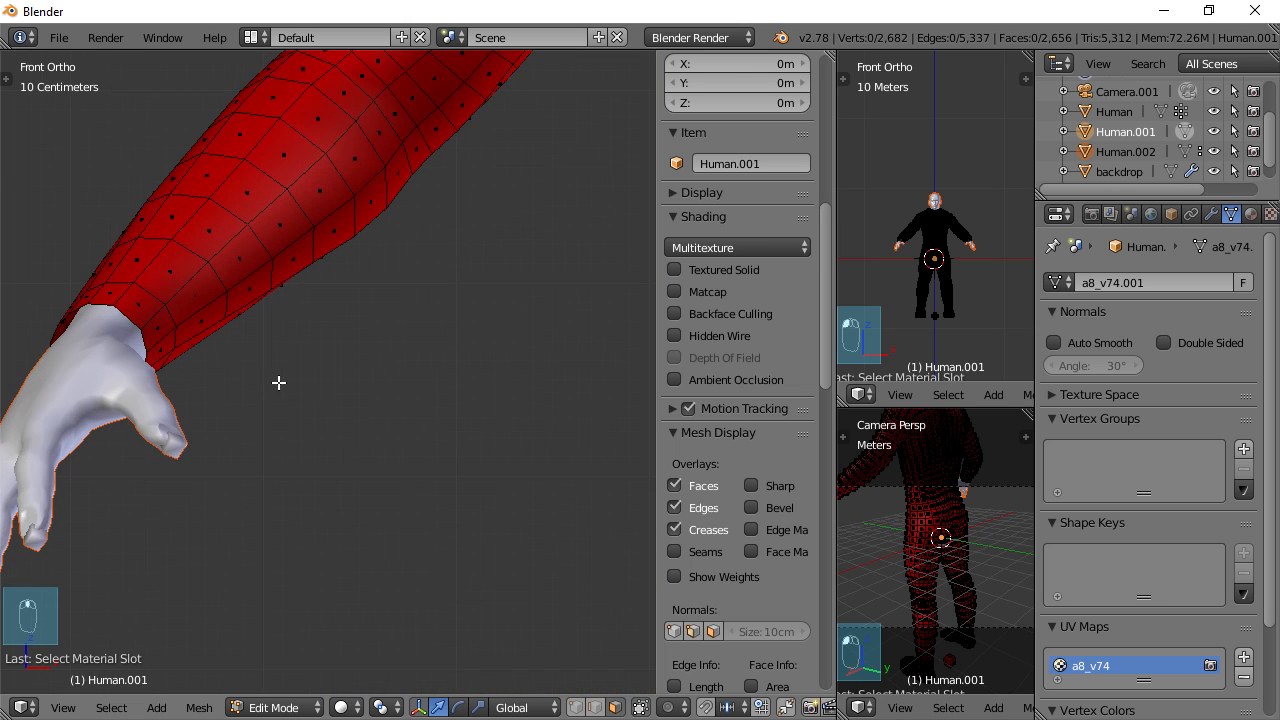
right_click(152, 314, "alt")
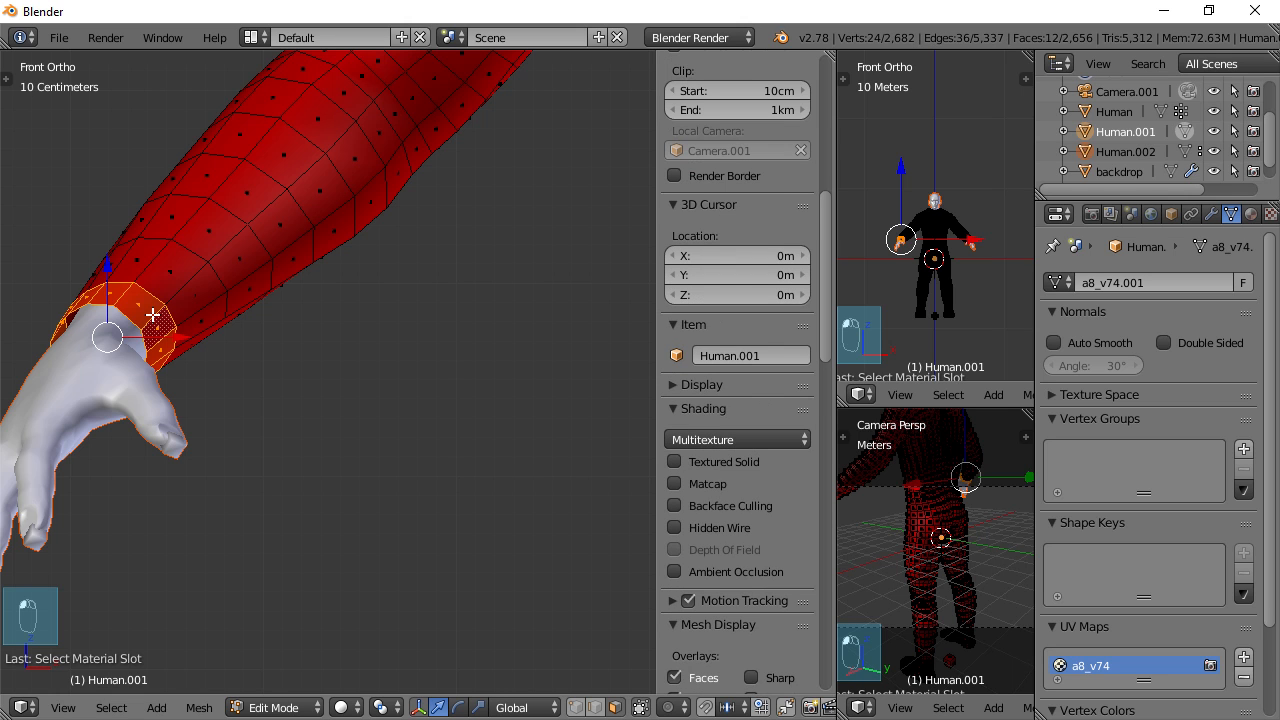
scroll(270, 310, "down", 1)
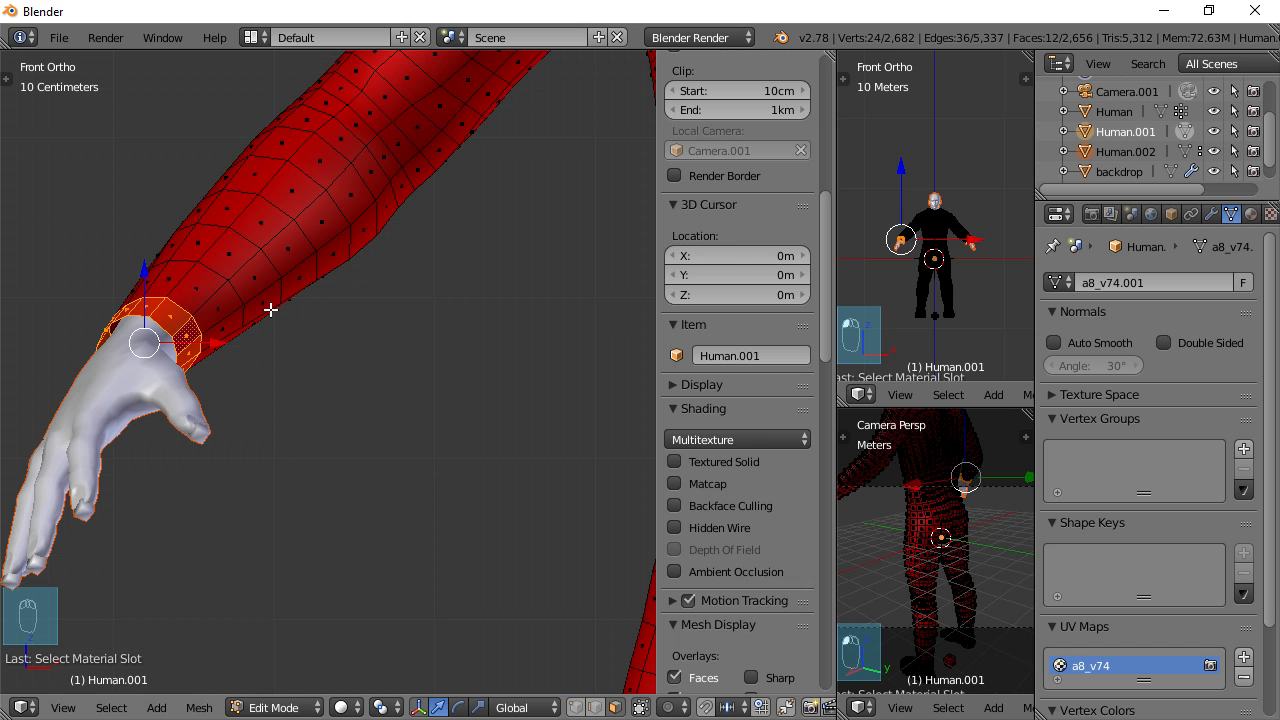
key("ctrl+KP_Add")
key("ctrl+KP_Add")
key("ctrl+KP_Add")
key("ctrl+KP_Add")
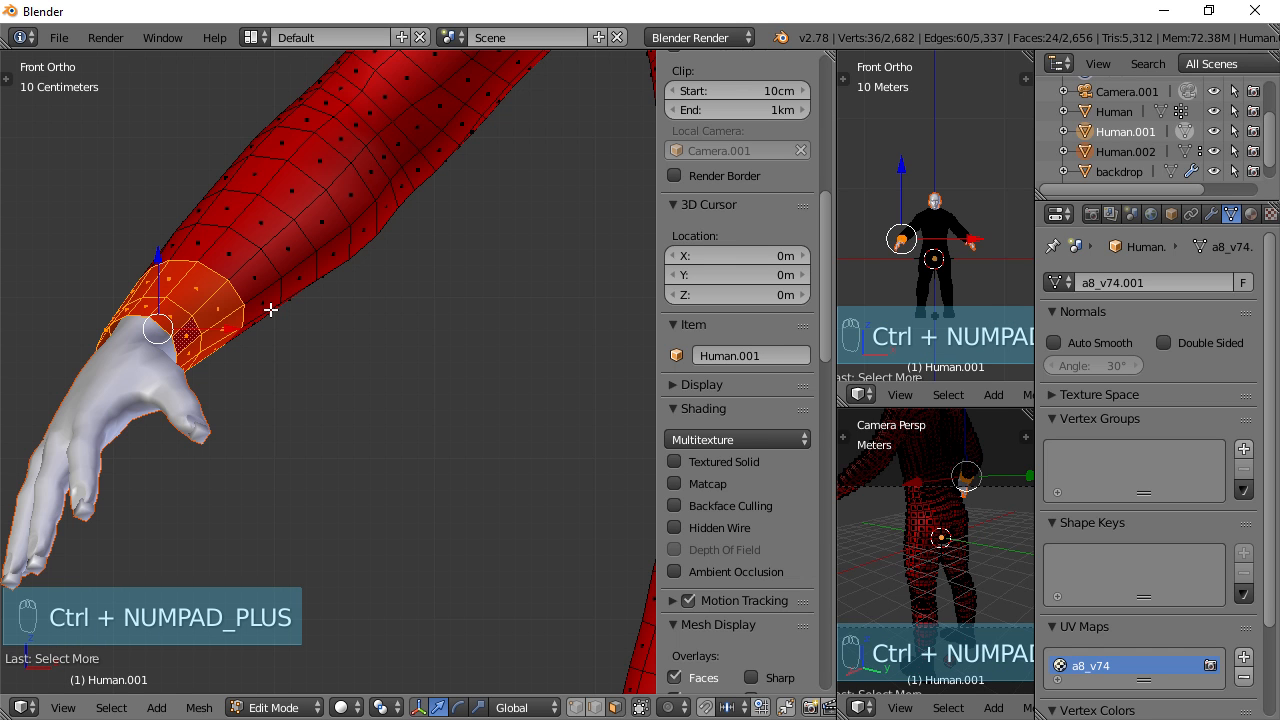
key("ctrl+KP_Add")
key("ctrl+KP_Add")
key("ctrl+KP_Add")
key("ctrl+KP_Add")
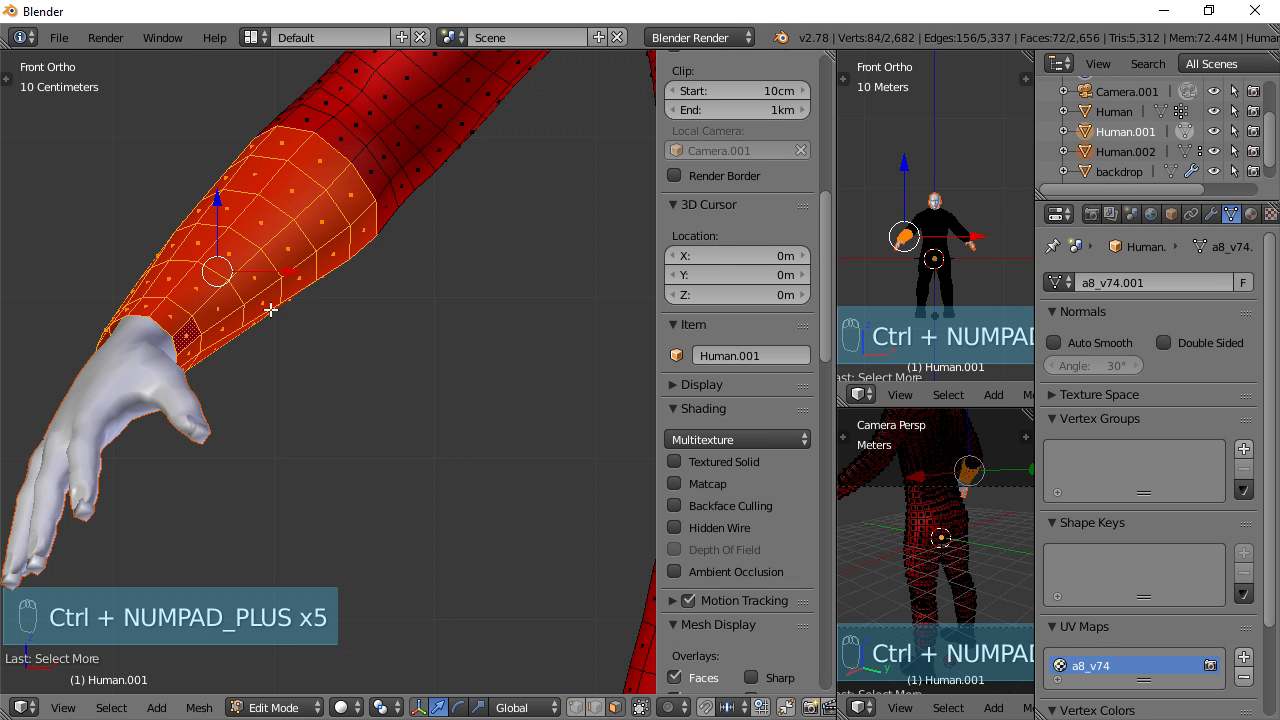
key("ctrl+KP_Add")
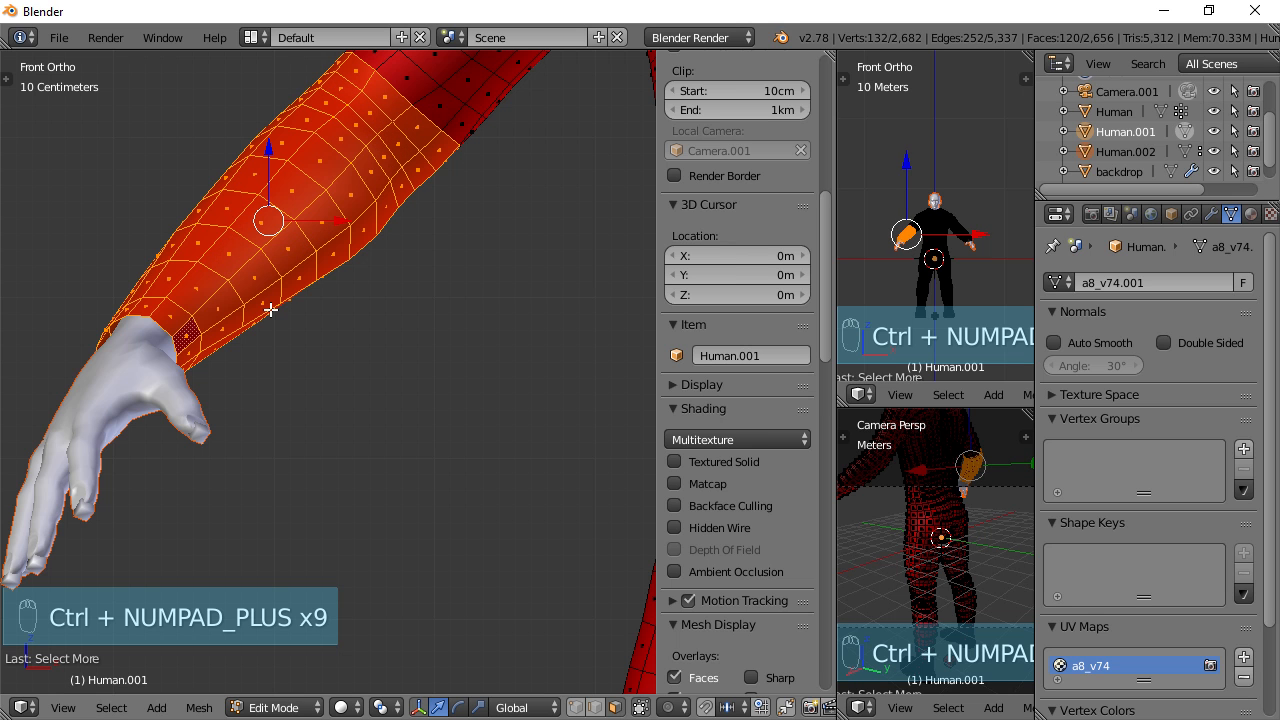
scroll(372, 315, "down", 6)
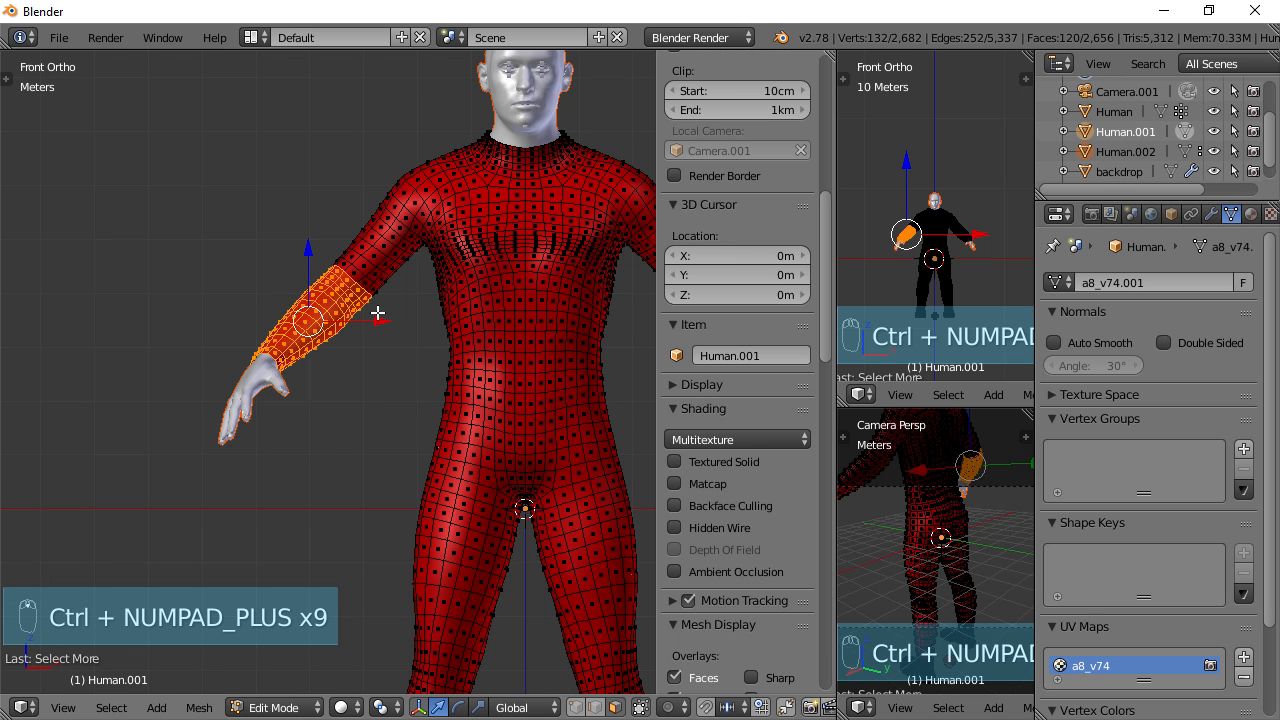
key("ctrl+KP_Add")
key("ctrl+KP_Add")
key("ctrl+KP_Add")
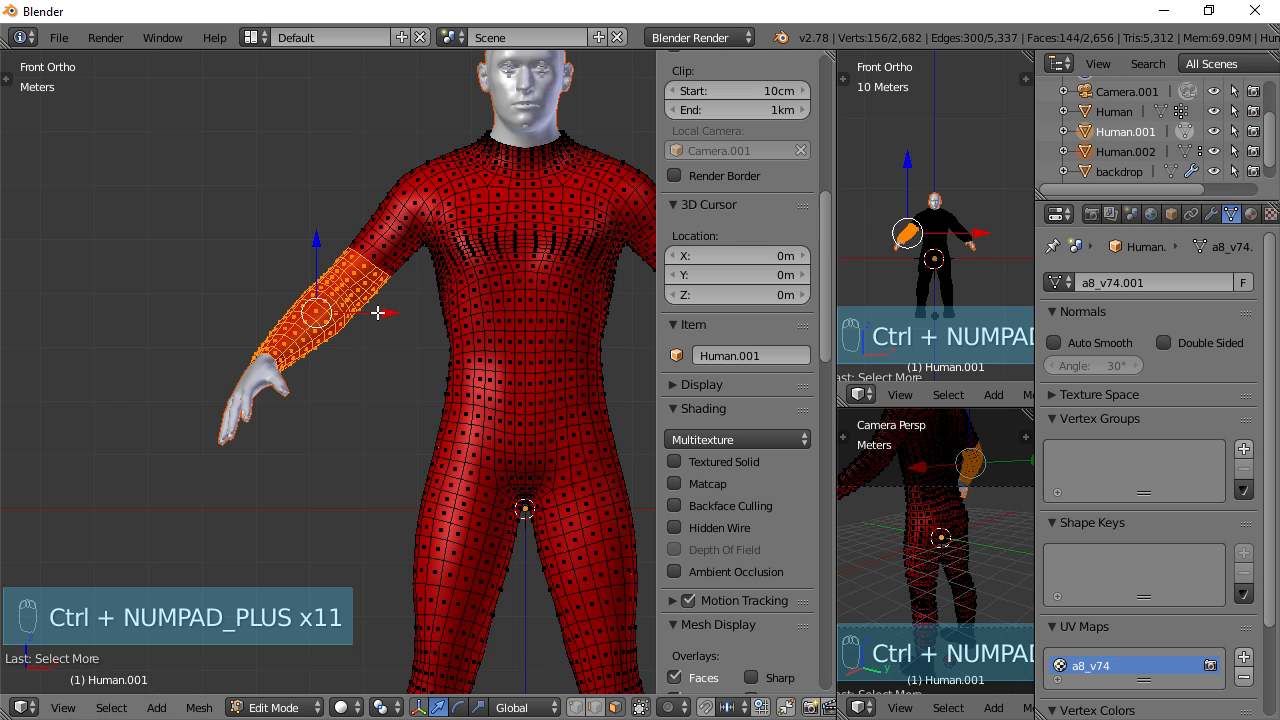
key("ctrl+KP_Add")
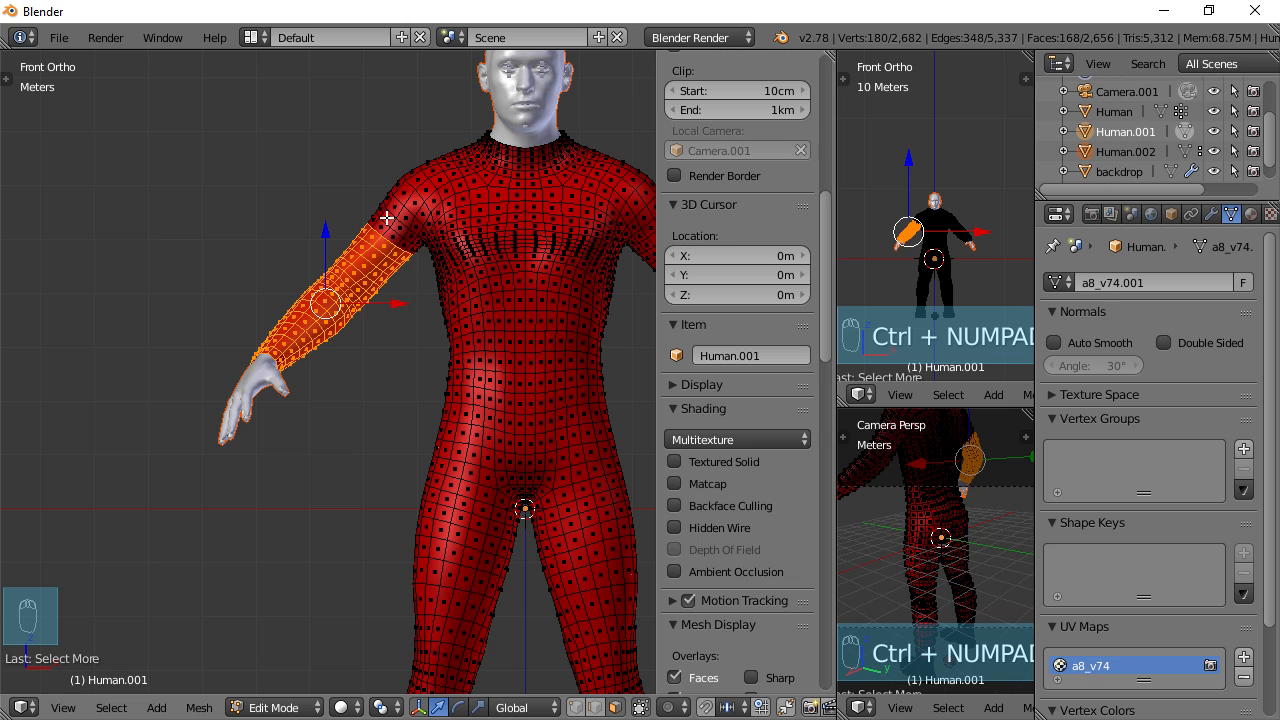
key("x")
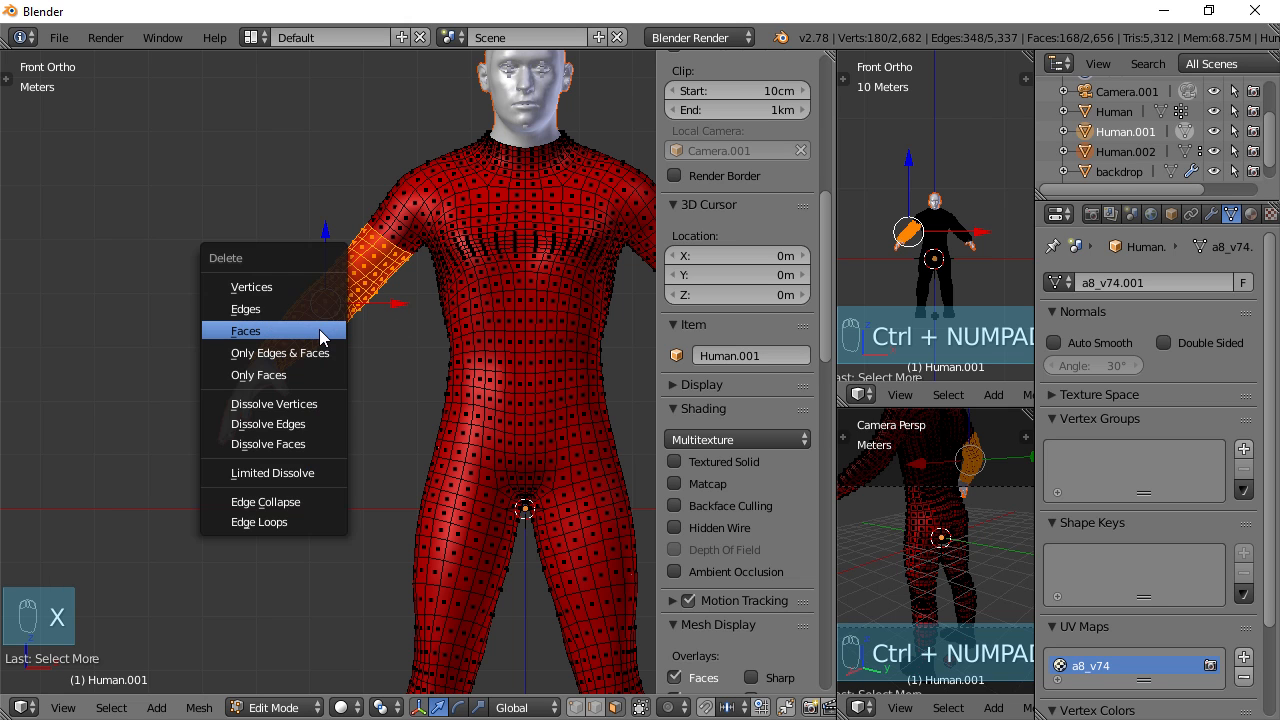
left_click(322, 331)
Select the face loop at the character's left wrist, grow the selection to the upper arm level with the other sleeve, and delete those faces
middle_click_drag(461, 338, 192, 322, "shift")
scroll(488, 340, "up", 4)
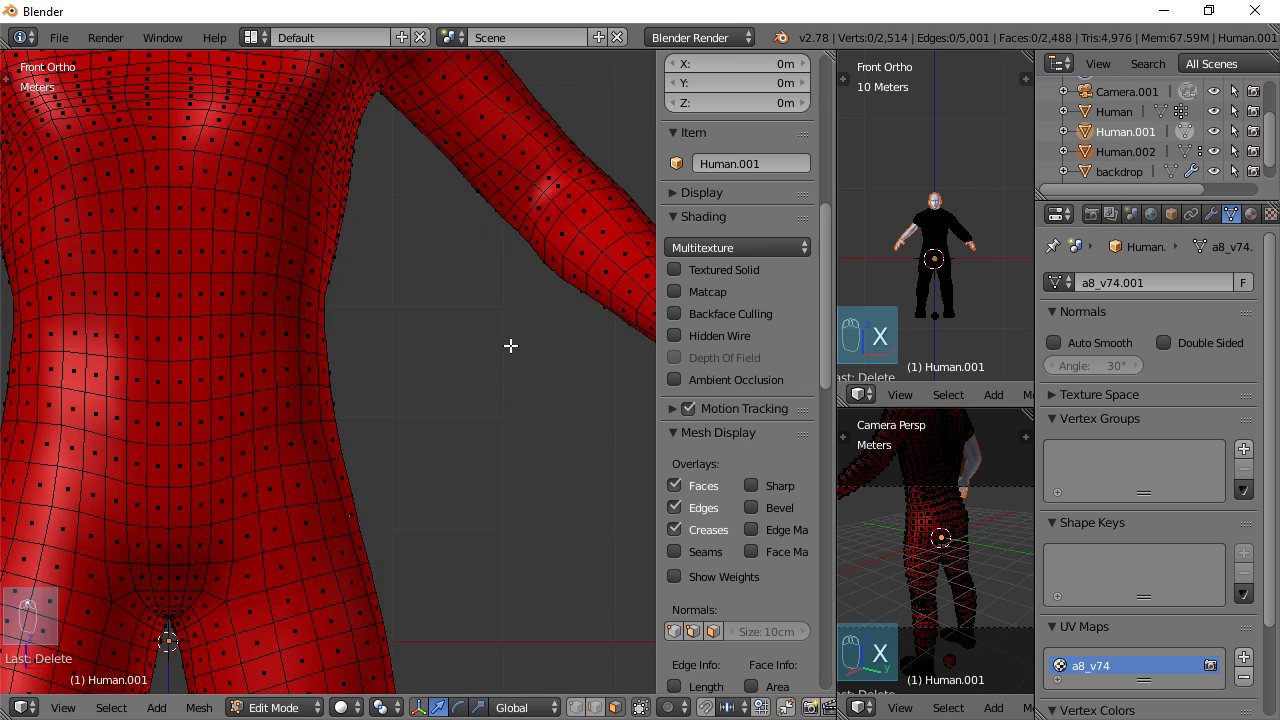
right_click(466, 380, "alt")
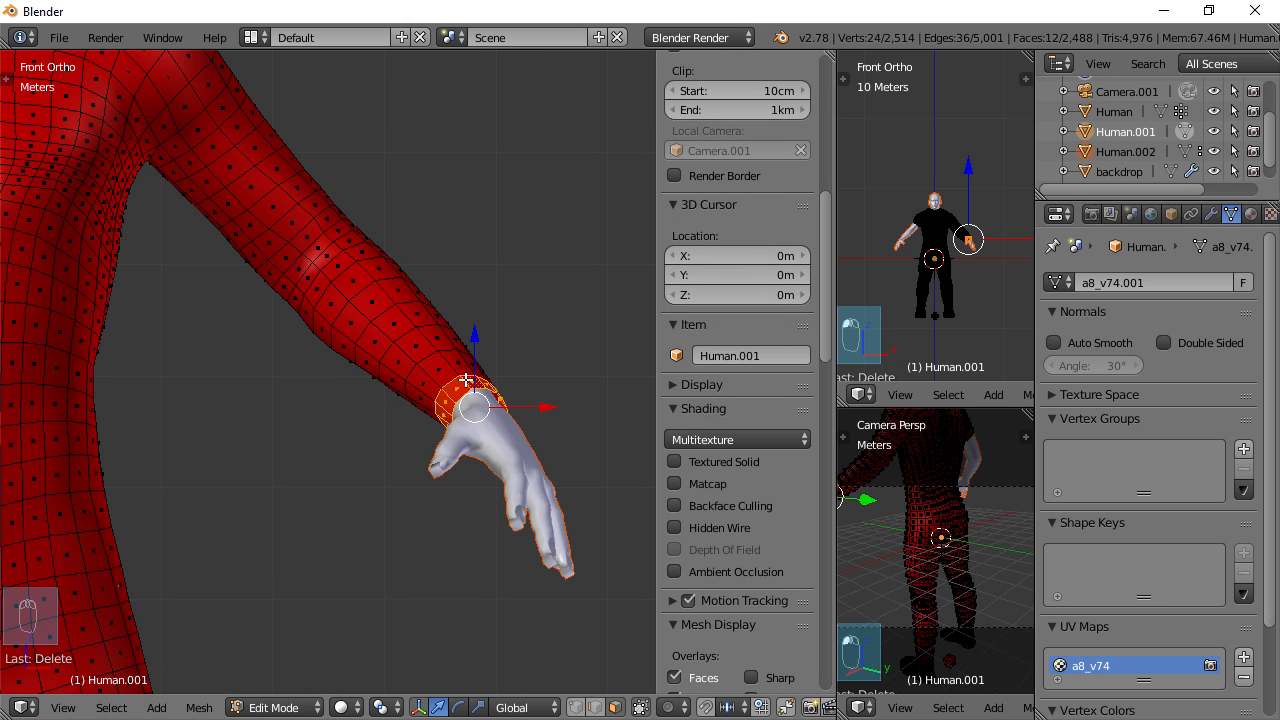
key("ctrl+KP_Add")
key("ctrl+KP_Add")
key("ctrl+KP_Add")
key("ctrl+KP_Add")
key("ctrl+KP_Add")
key("ctrl+KP_Add")
key("ctrl+KP_Add")
key("ctrl+KP_Add")
key("ctrl+KP_Add")
key("ctrl+KP_Add")
key("ctrl+KP_Add")
key("ctrl+KP_Add")
key("ctrl+KP_Add")
key("ctrl+KP_Add")
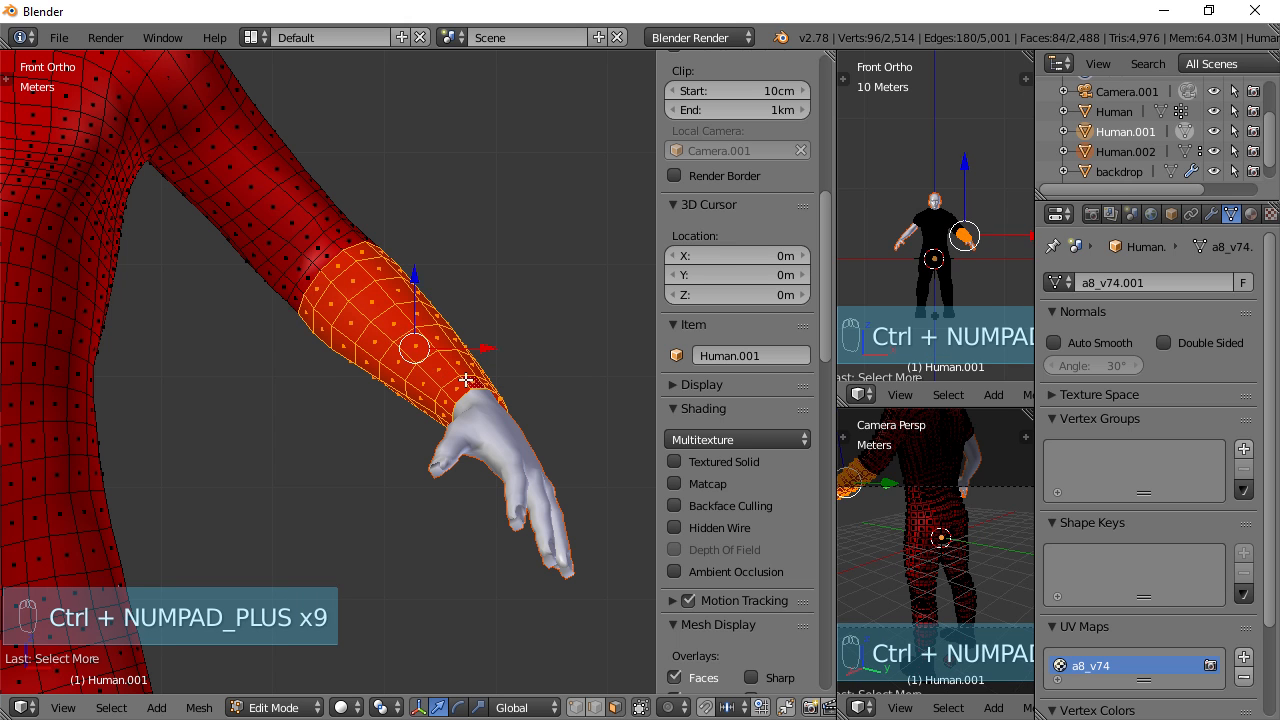
key("ctrl+KP_Add")
key("ctrl+KP_Add")
key("ctrl+KP_Add")
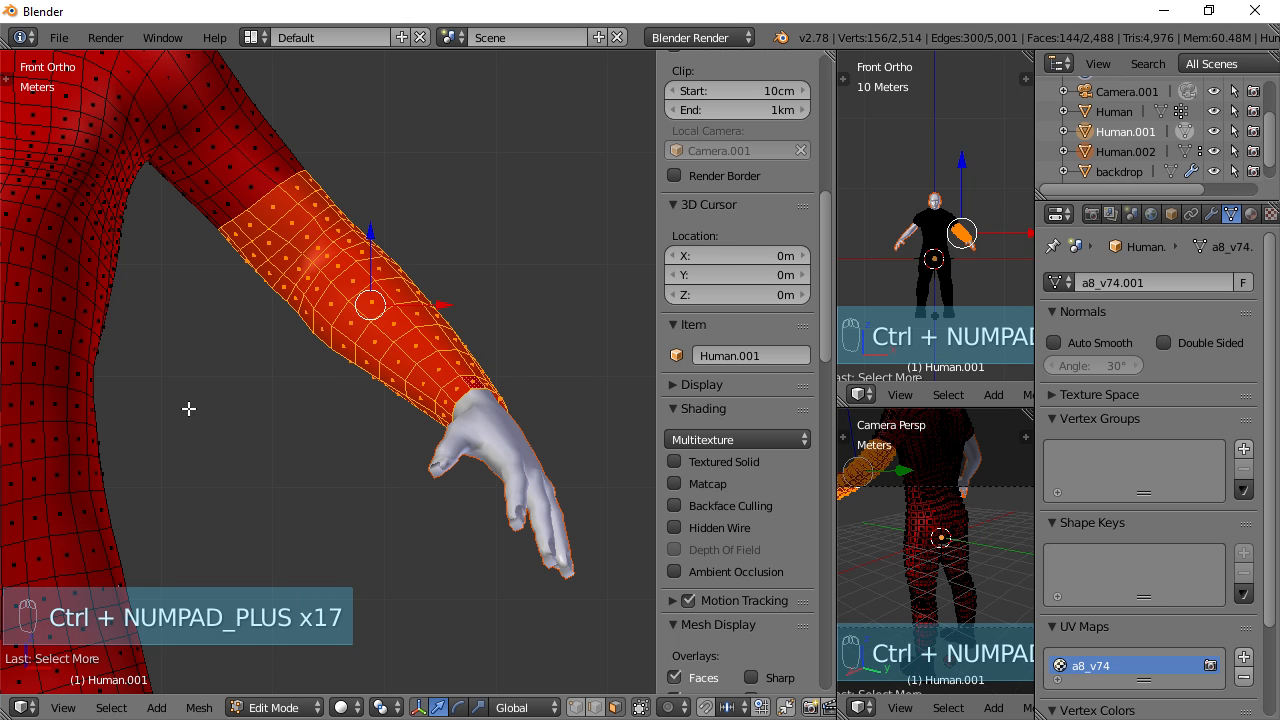
middle_click_drag(78, 386, 429, 423, "shift")
scroll(480, 416, "down", 2)
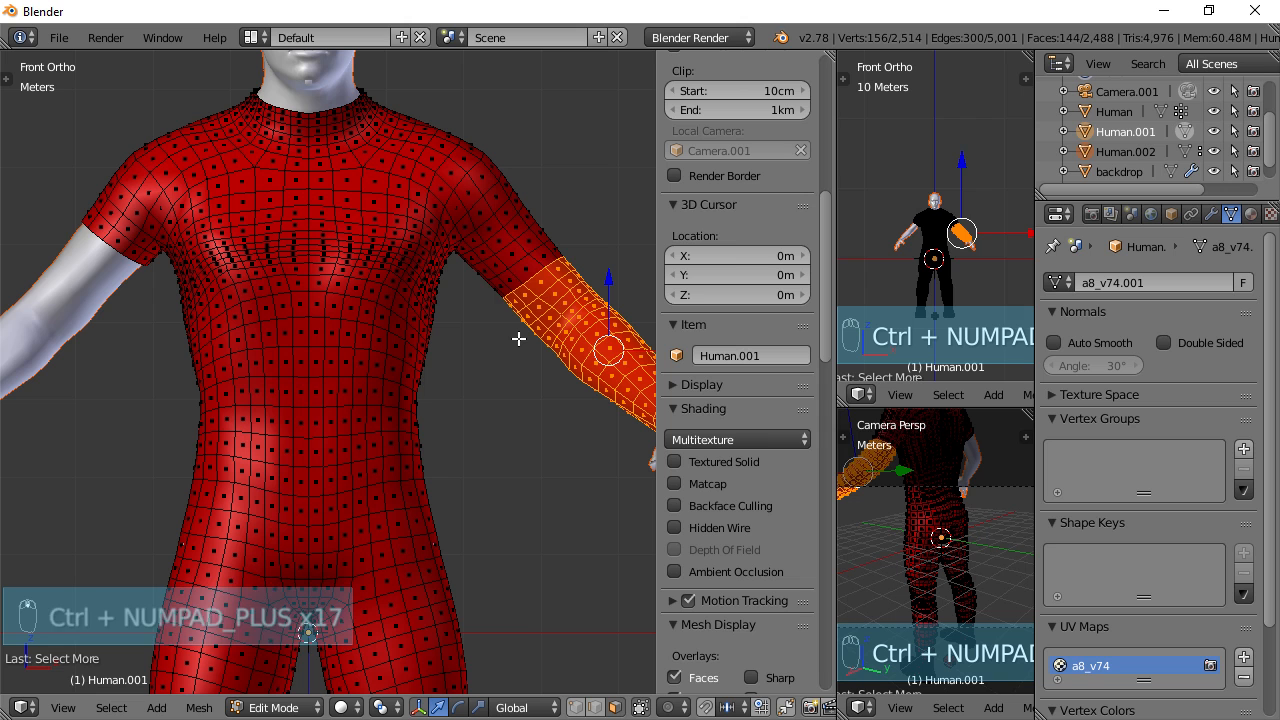
key("ctrl+KP_Add")
key("x")
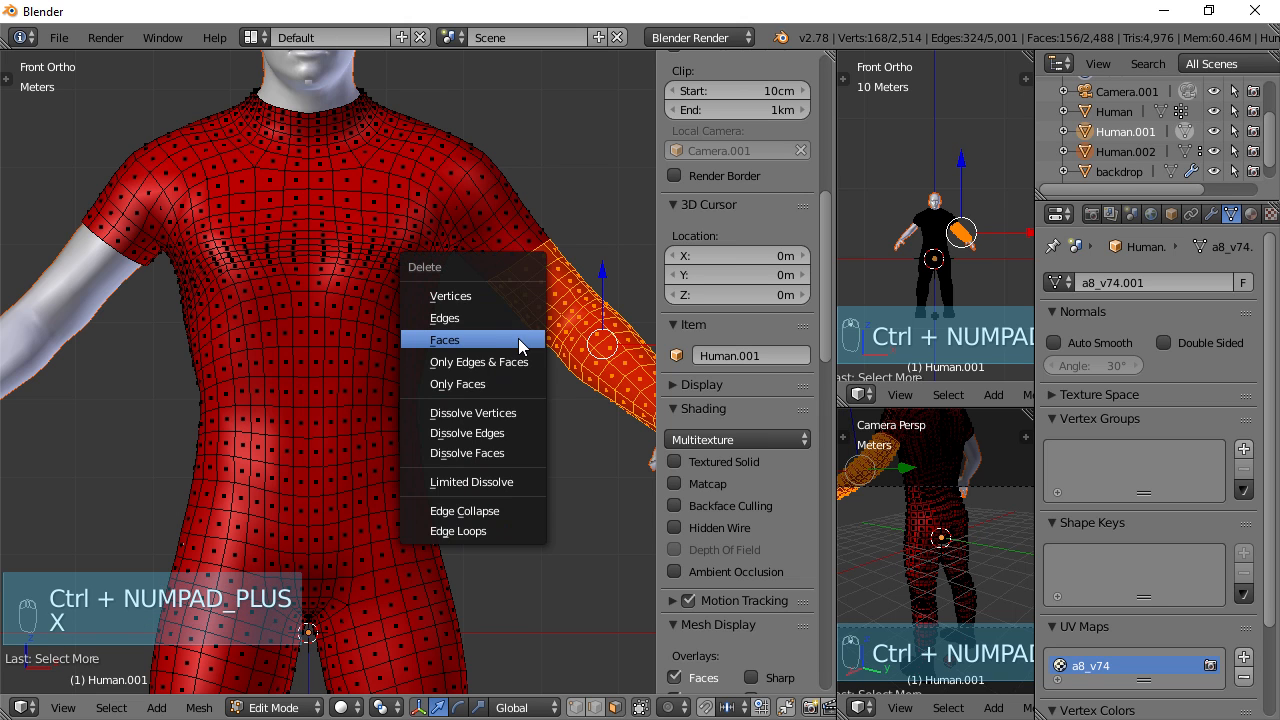
left_click(512, 340)
scroll(481, 315, "down", 1)
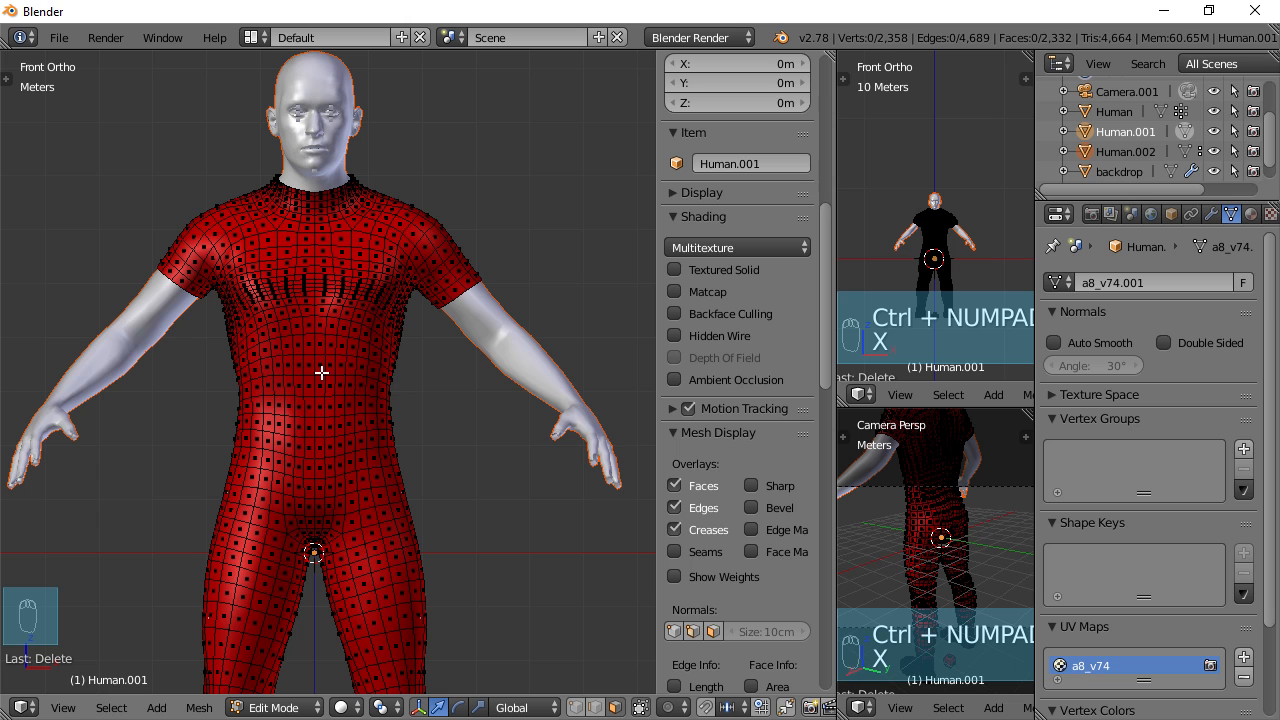
Select the topmost face loop of the collar around the neck and delete its faces to lower the neckline
scroll(340, 372, "up", 3)
middle_click_drag(355, 267, 364, 503, "shift")
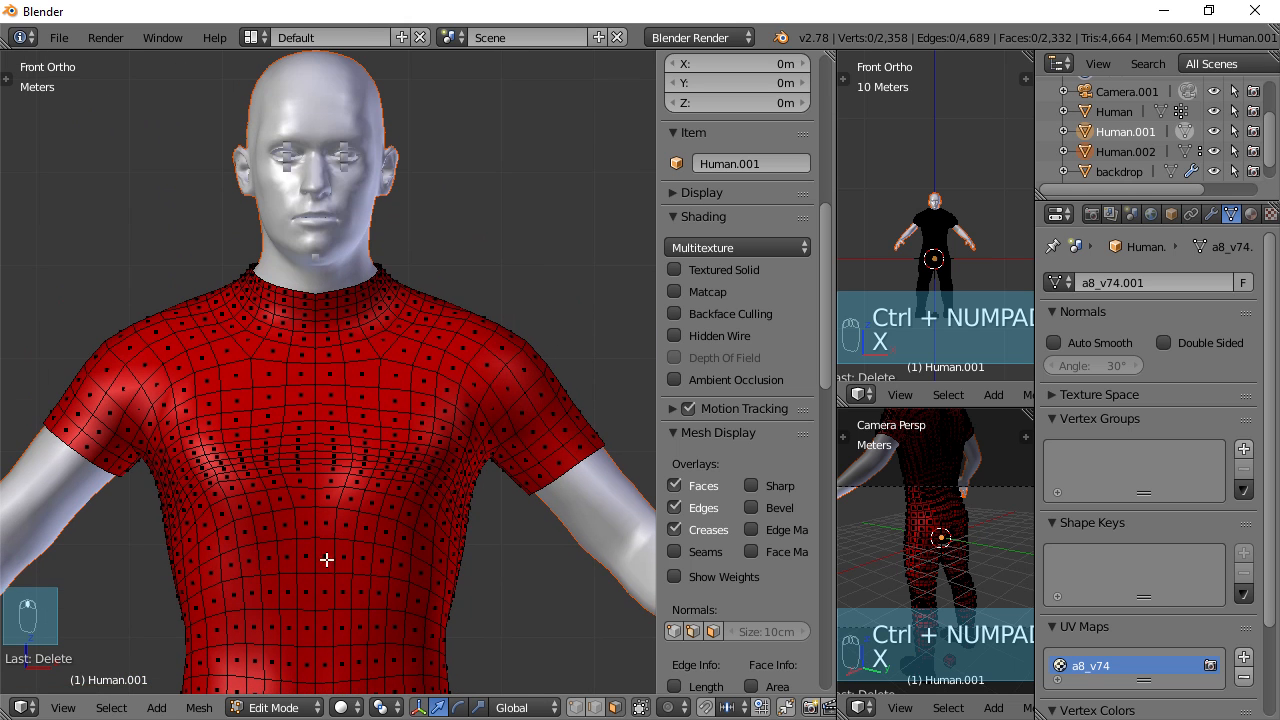
scroll(359, 397, "down", 1)
scroll(359, 397, "down", 2)
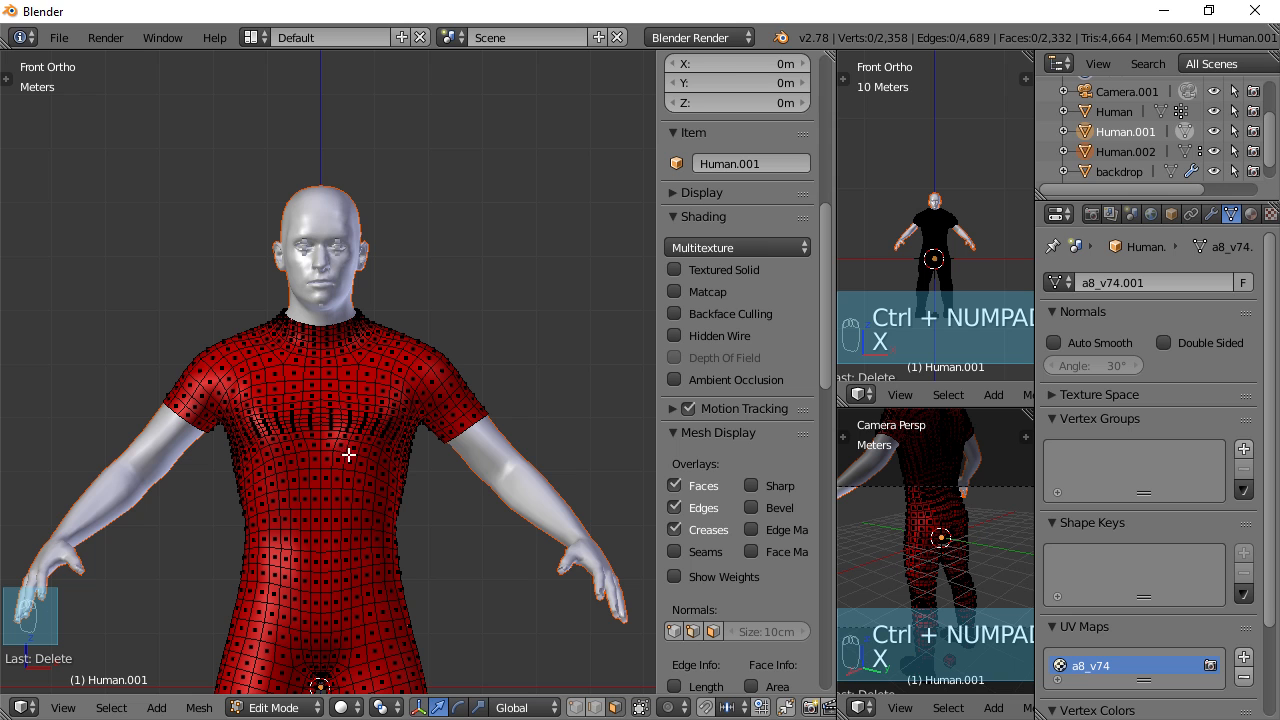
scroll(340, 457, "up", 7)
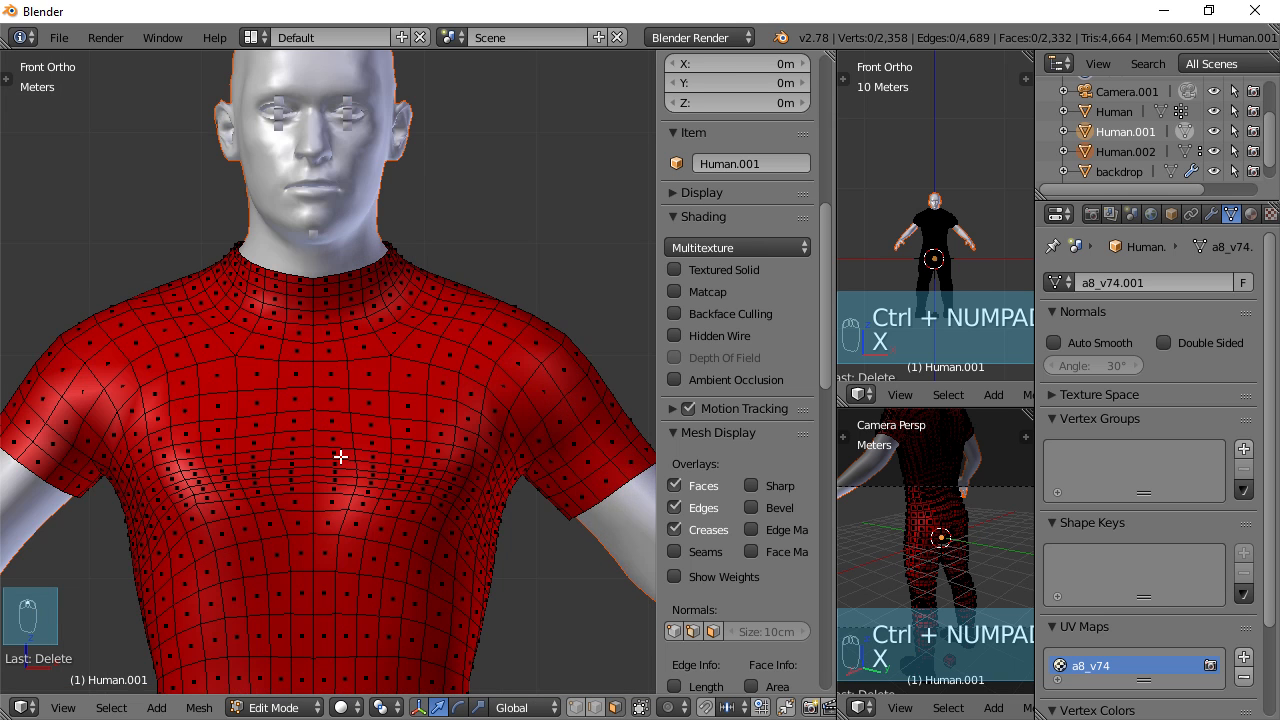
scroll(371, 520, "up", 1)
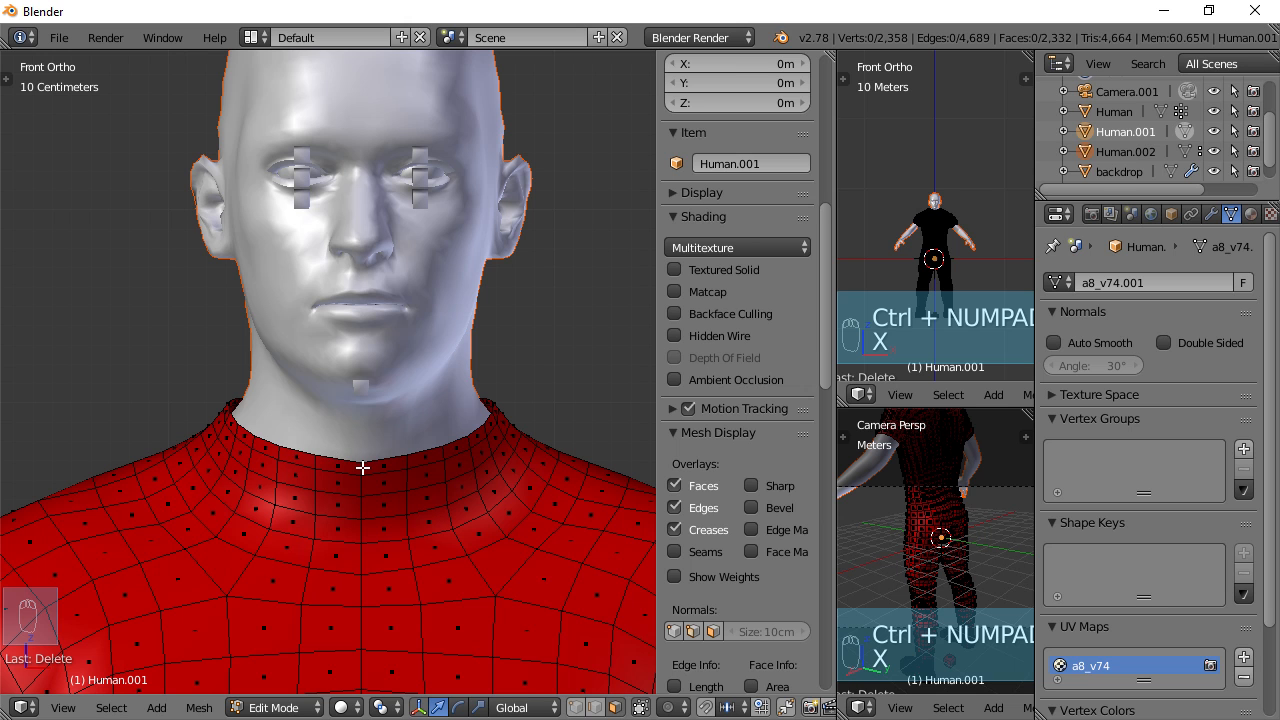
right_click(362, 467, "alt")
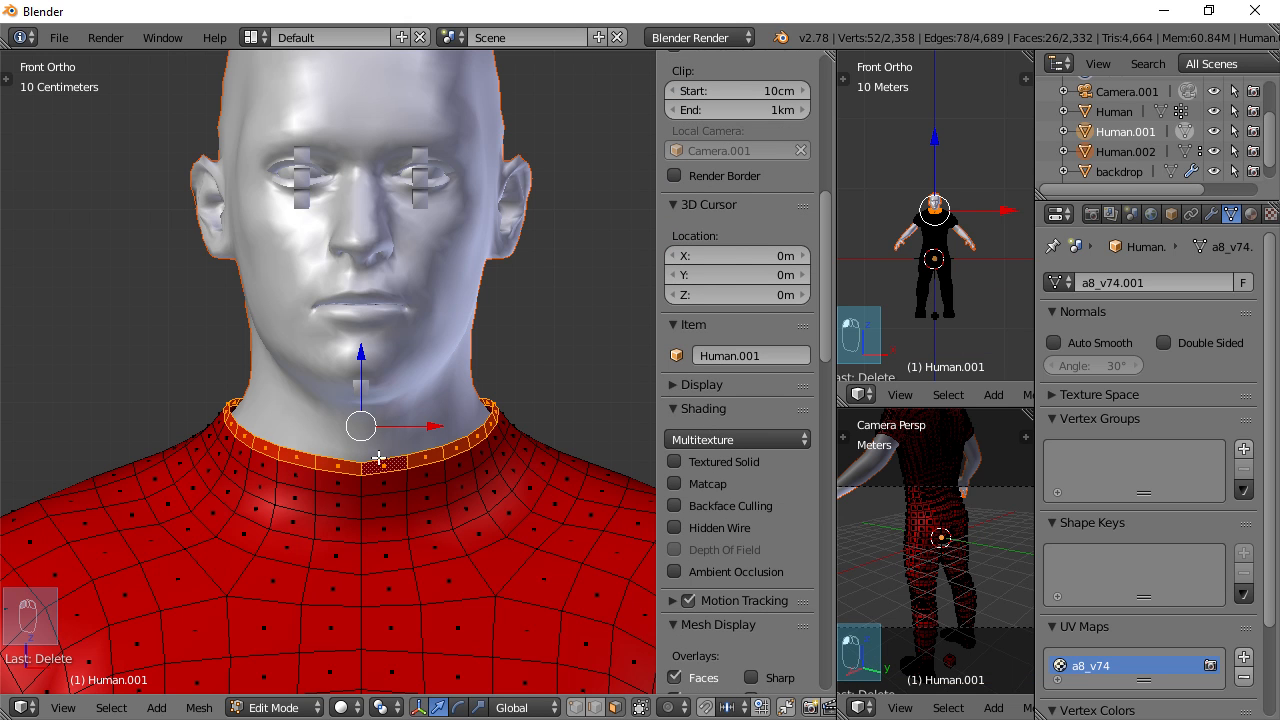
scroll(431, 454, "down", 5, "shift")
key("x")
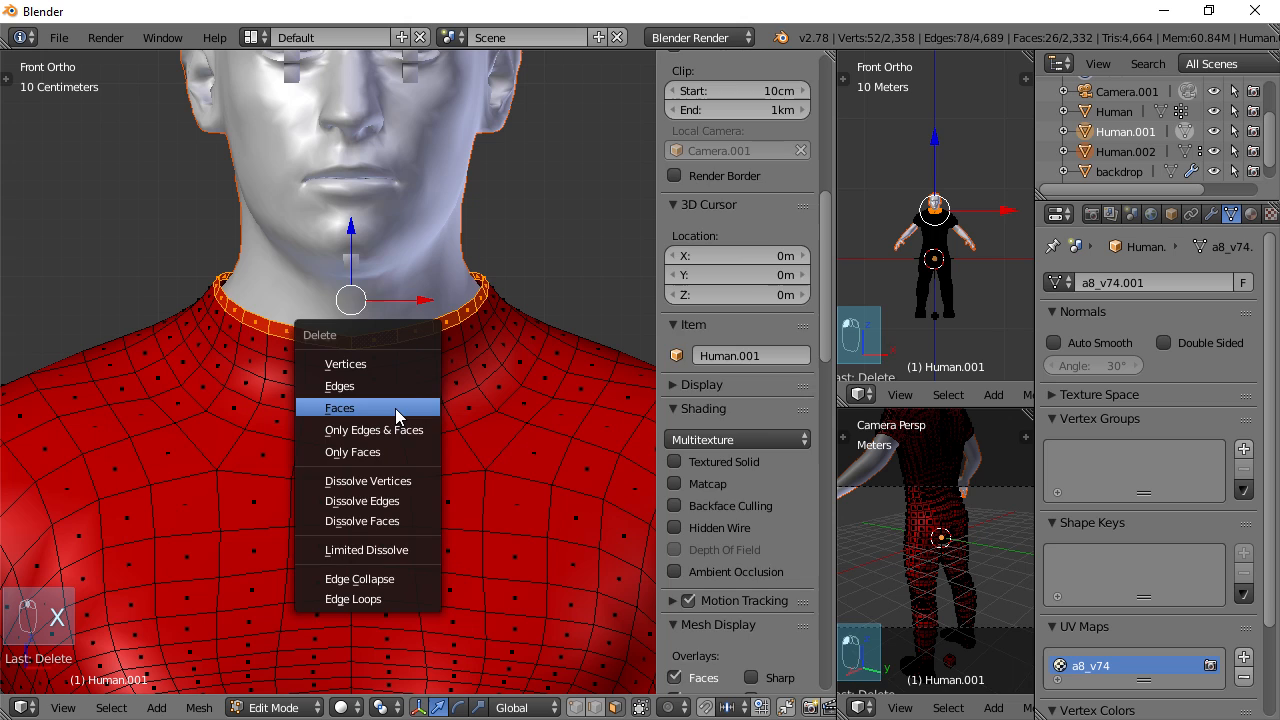
left_click(396, 408)
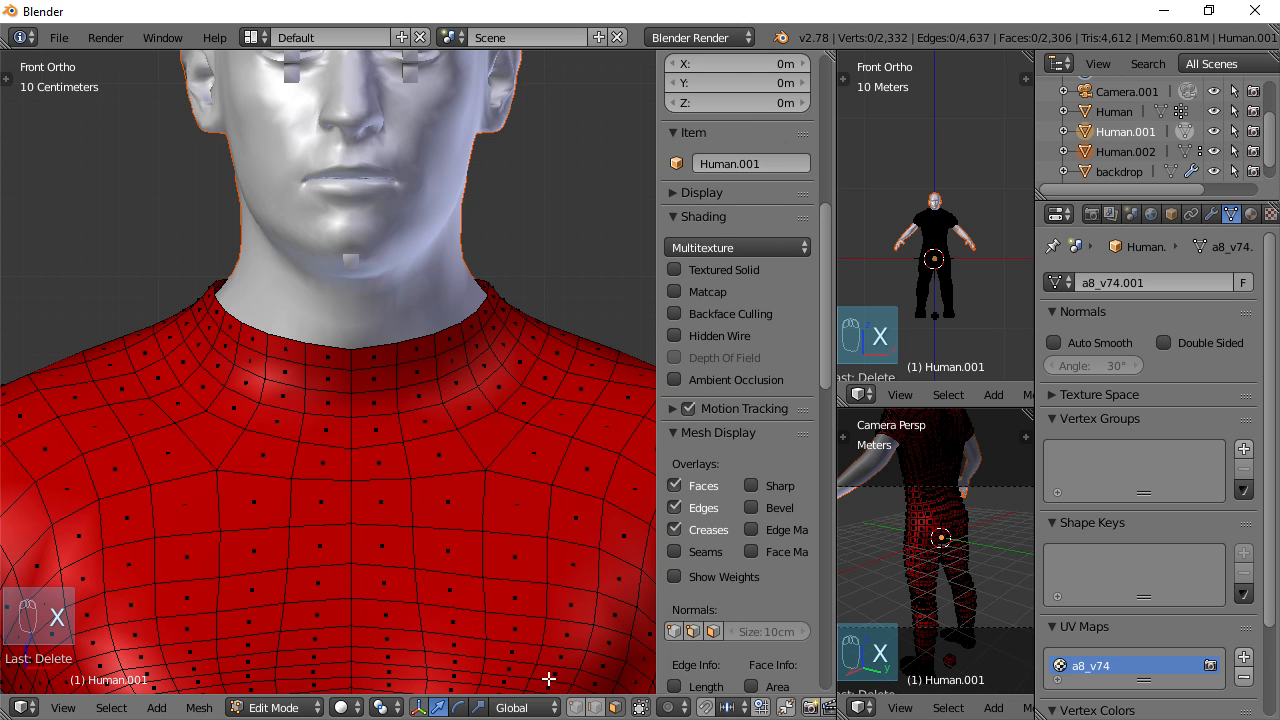
In vertex selection mode, select the top four vertices of the collar's front centre line and rip them slightly toward the character's left
left_click(576, 708)
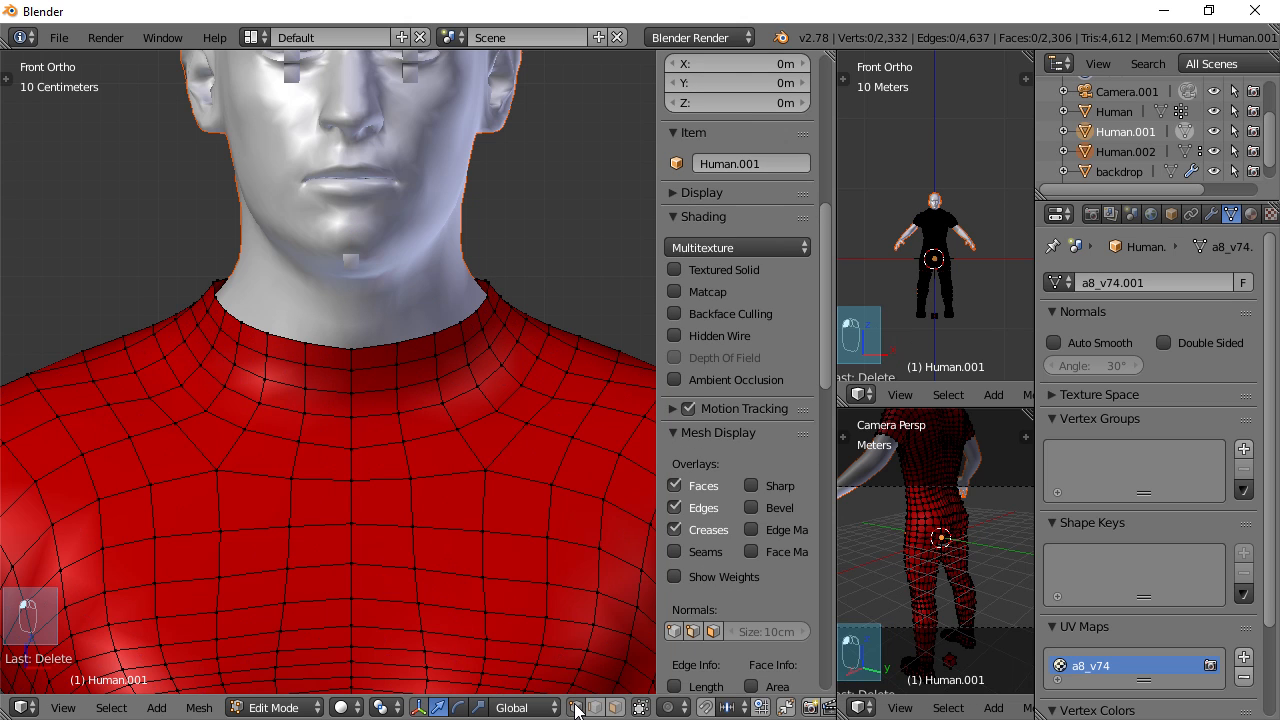
right_click(348, 349)
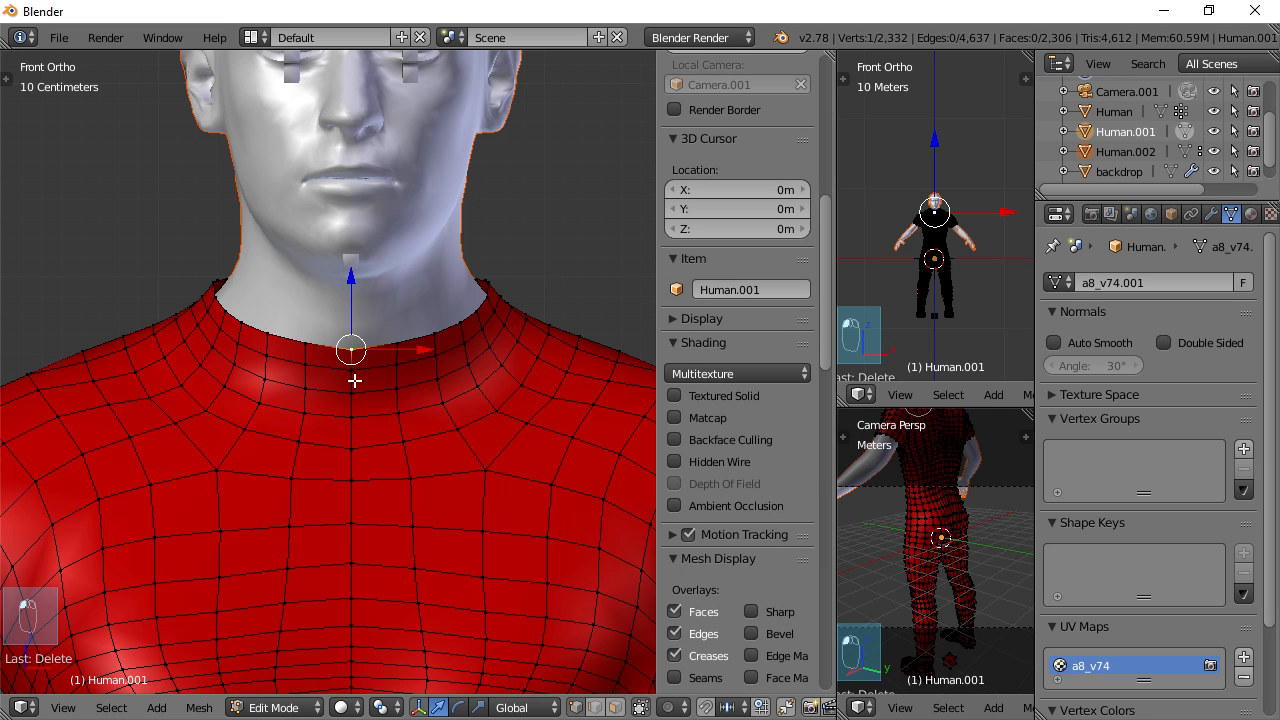
right_click(353, 388, "shift")
right_click(356, 402, "shift")
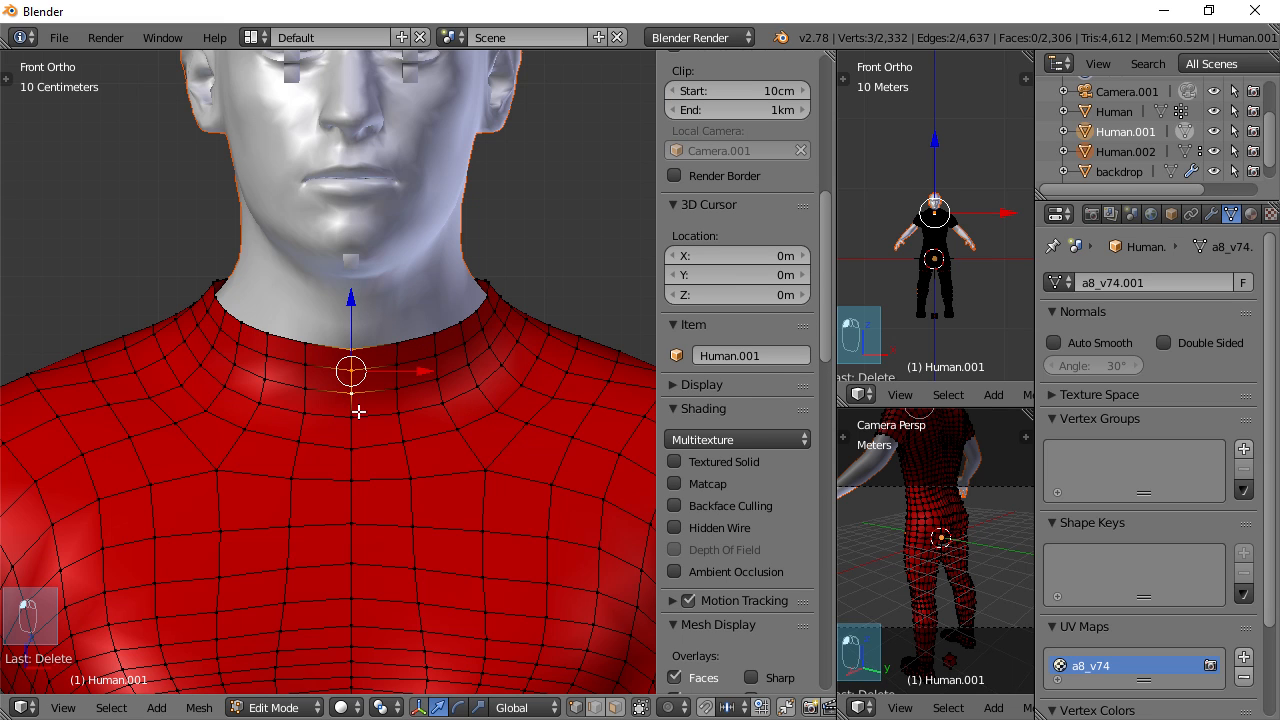
right_click(358, 411, "shift")
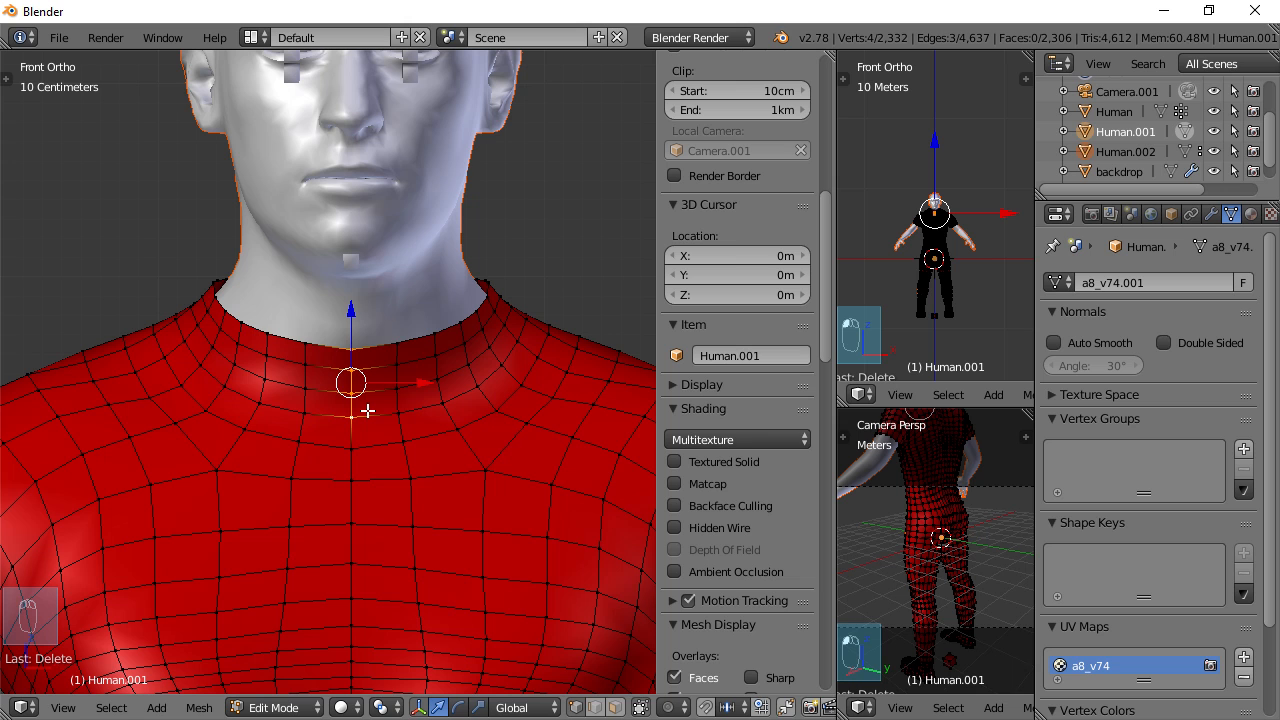
key("v")
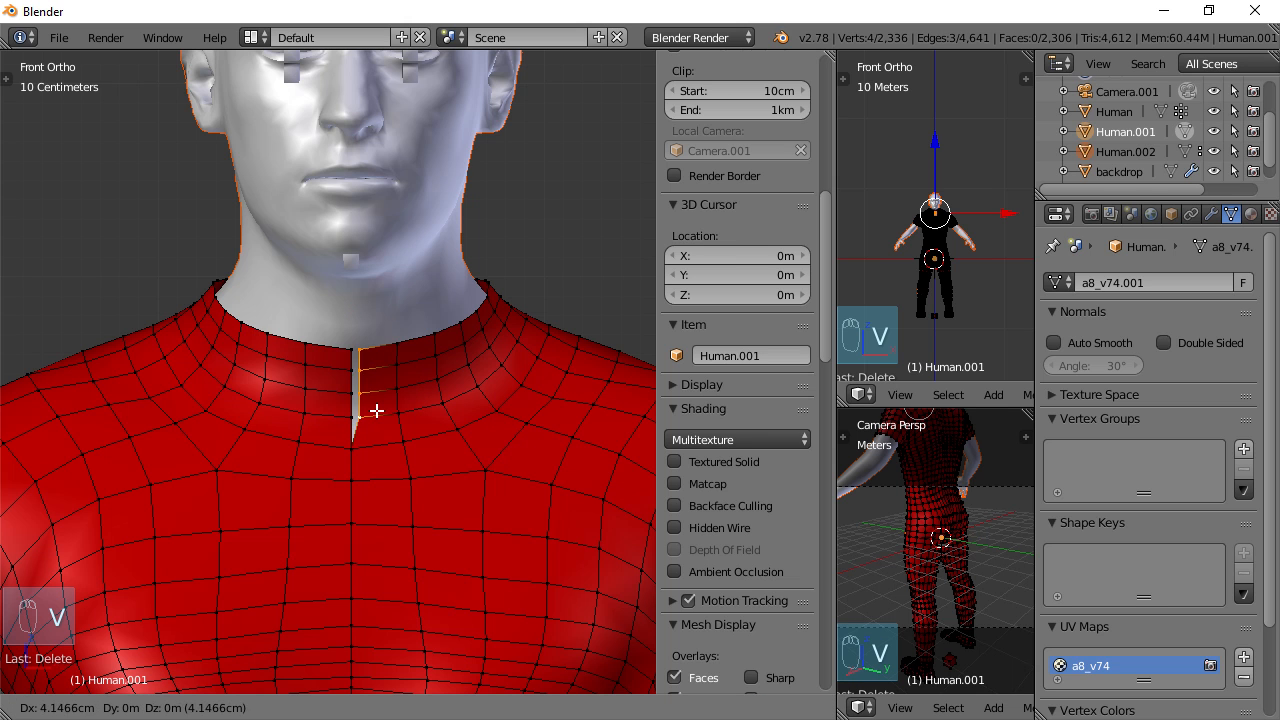
left_click(373, 413)
Slide the top three vertices on the character's right edge of the collar slit outward along their horizontal edges
scroll(343, 360, "up", 7)
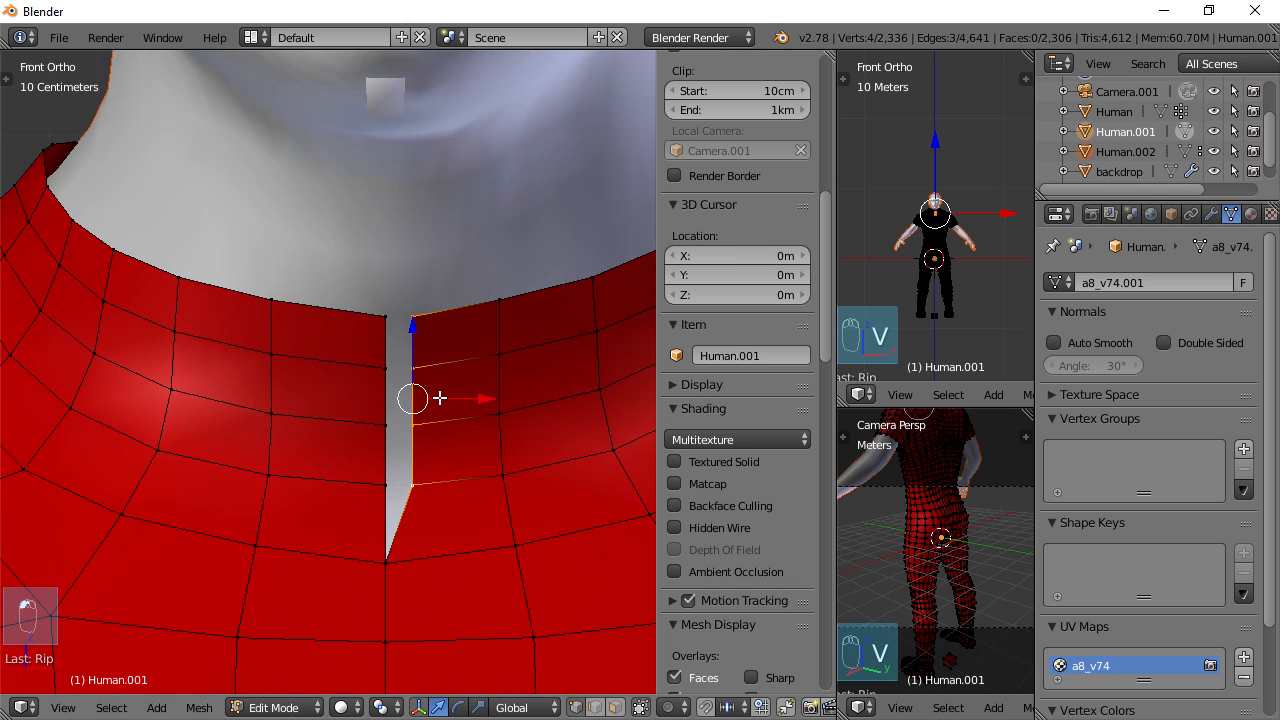
right_click(354, 308)
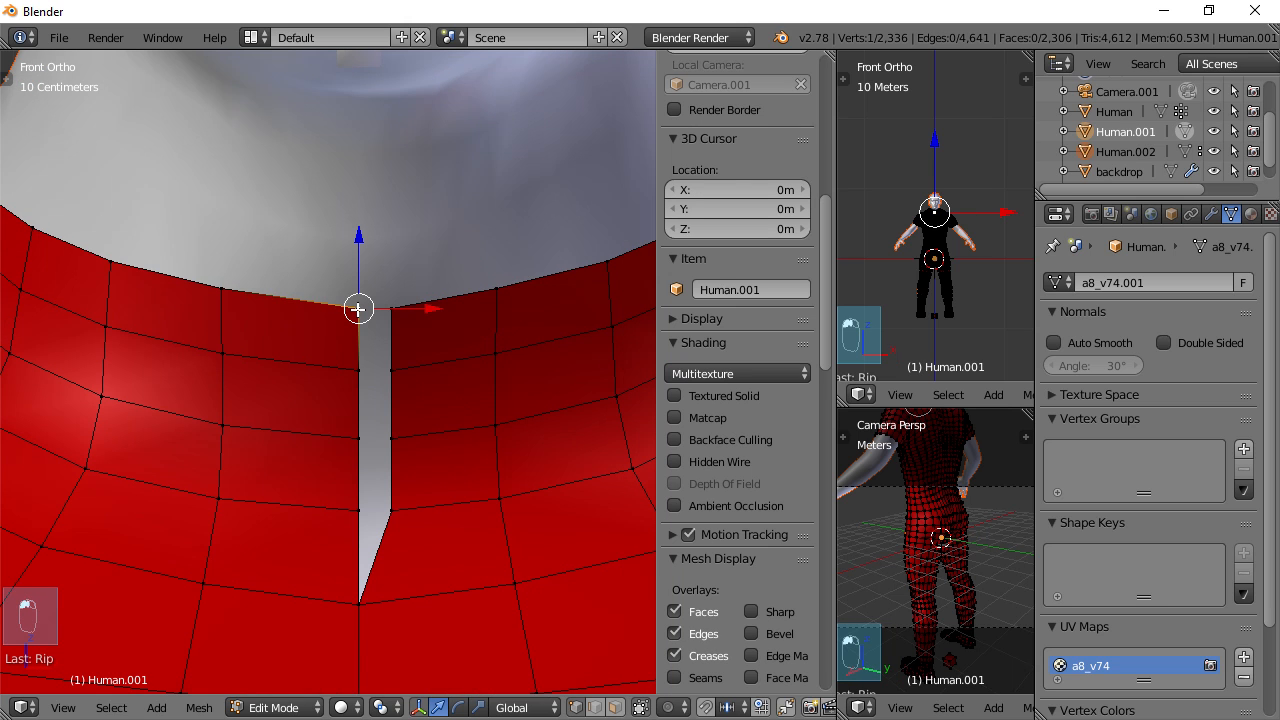
key("g")
key("g")
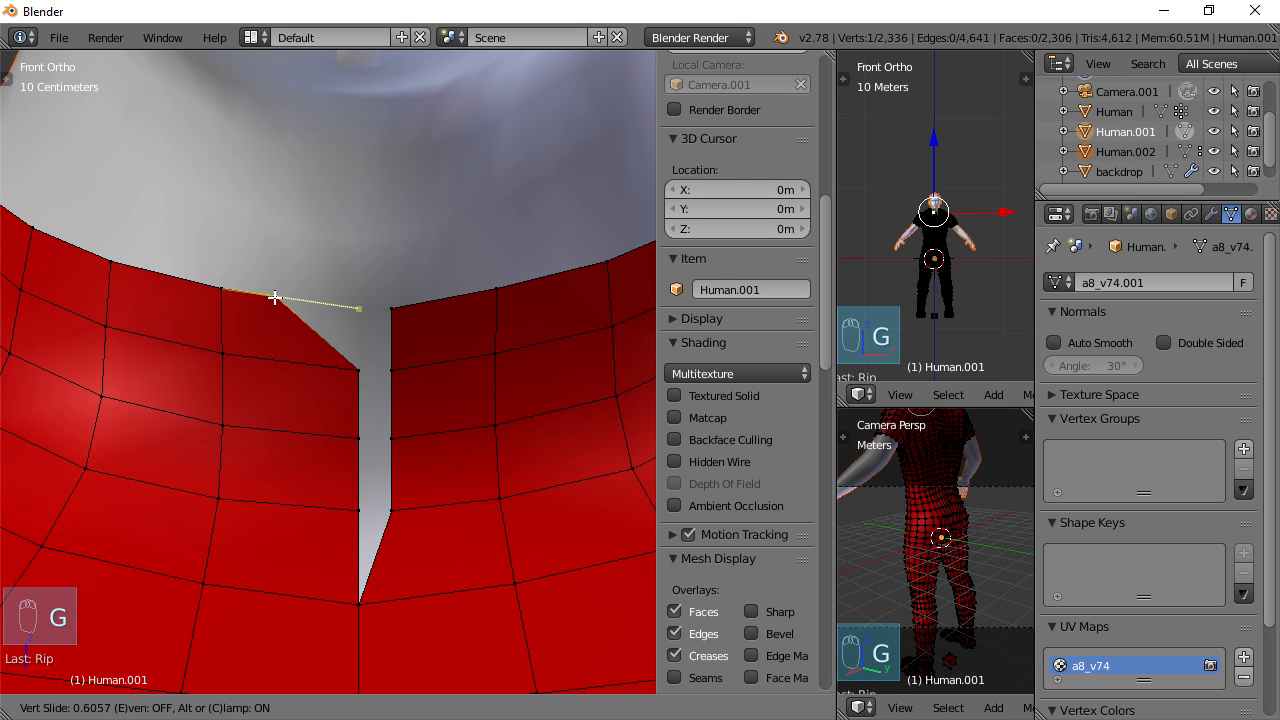
left_click(276, 296)
right_click(358, 370)
key("g")
key("g")
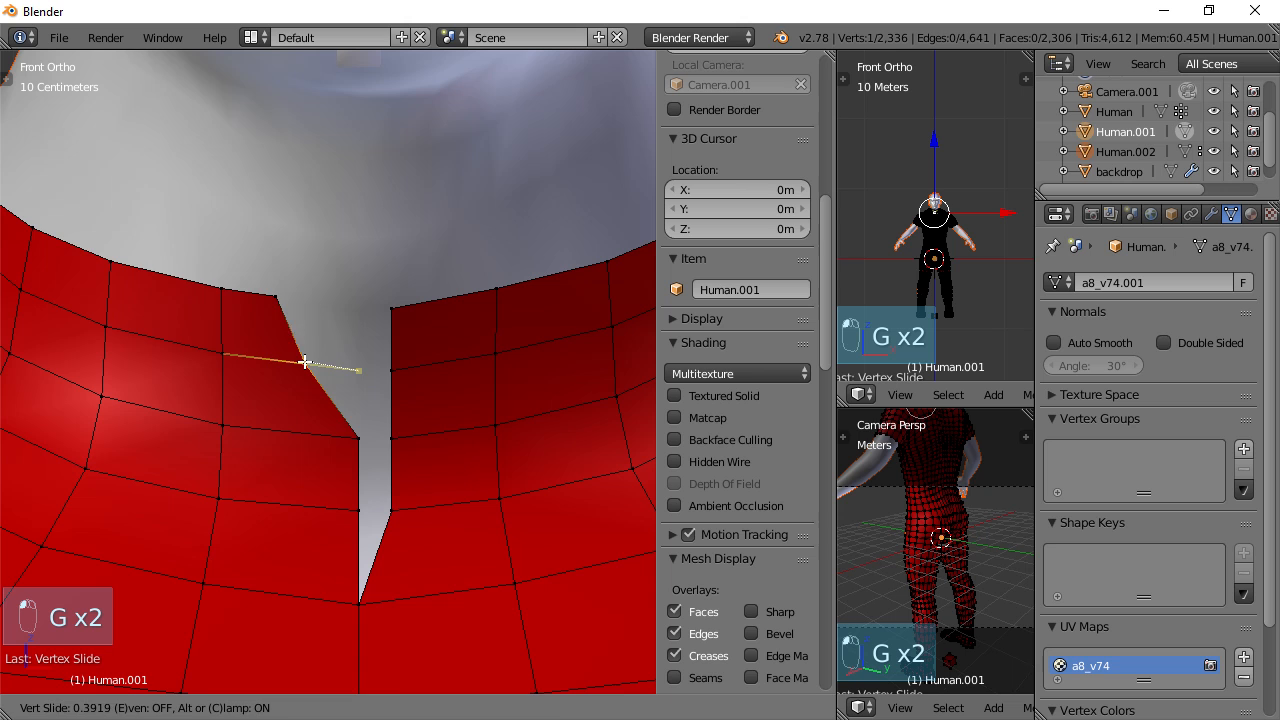
left_click(297, 361)
right_click(357, 437)
key("g")
key("g")
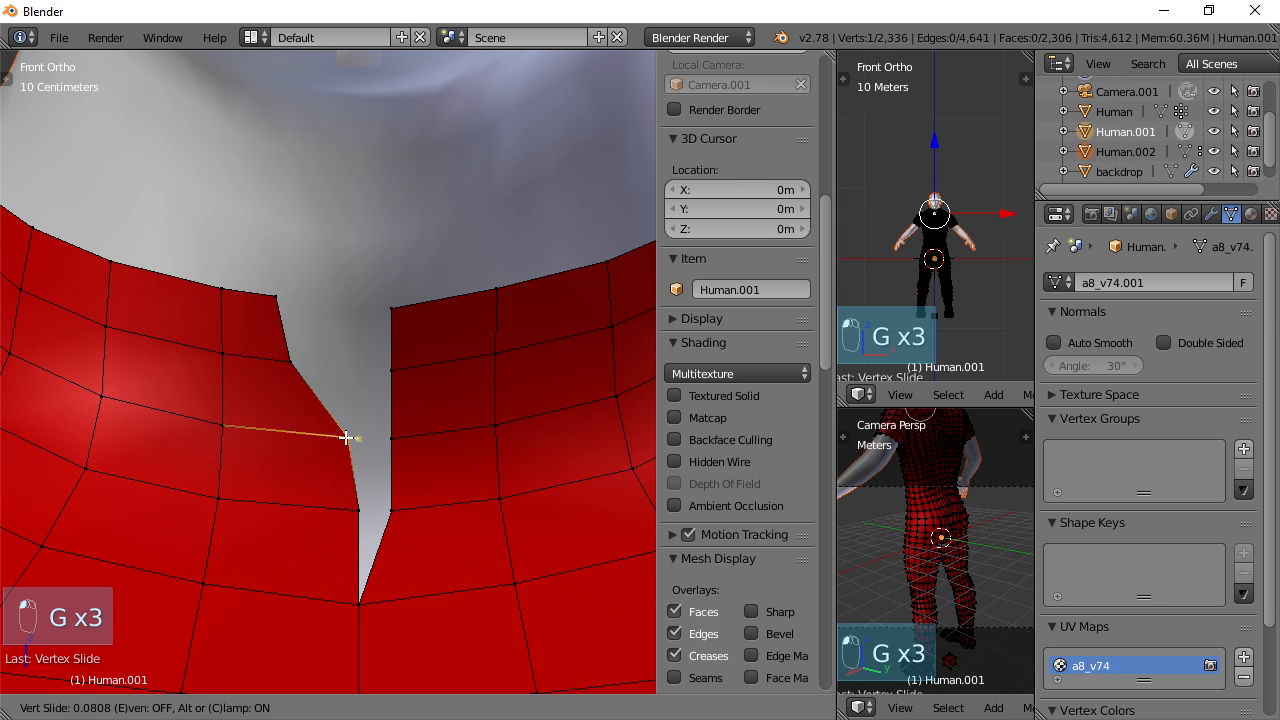
left_click(365, 379)
Slide the top vertex on the character's left edge of the slit and its neighbour outward along the collar rim
right_click(394, 306)
key("g")
key("g")
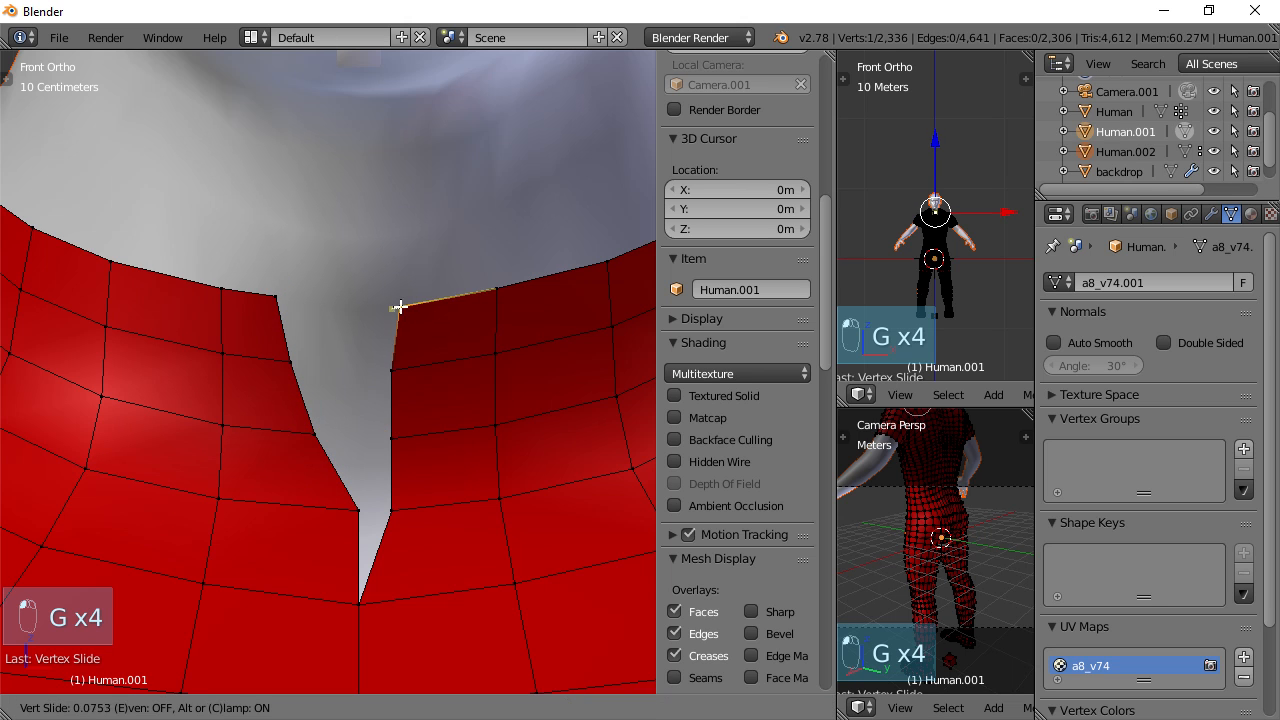
left_click(493, 293)
right_click(495, 289)
key("g")
key("g")
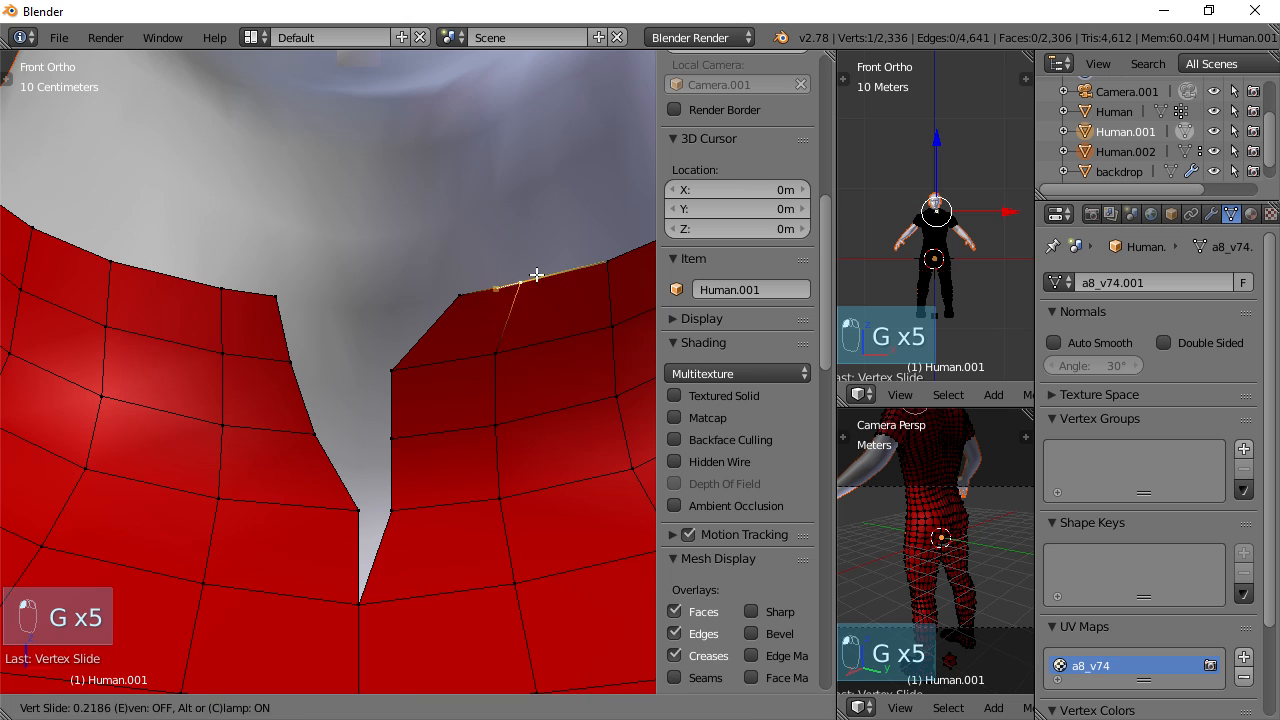
left_click(552, 273)
Slide the second-row slit vertex on the character's left, its neighbour, and the third-row slit vertex outward to follow the opening
right_click(397, 369)
key("g")
key("g")
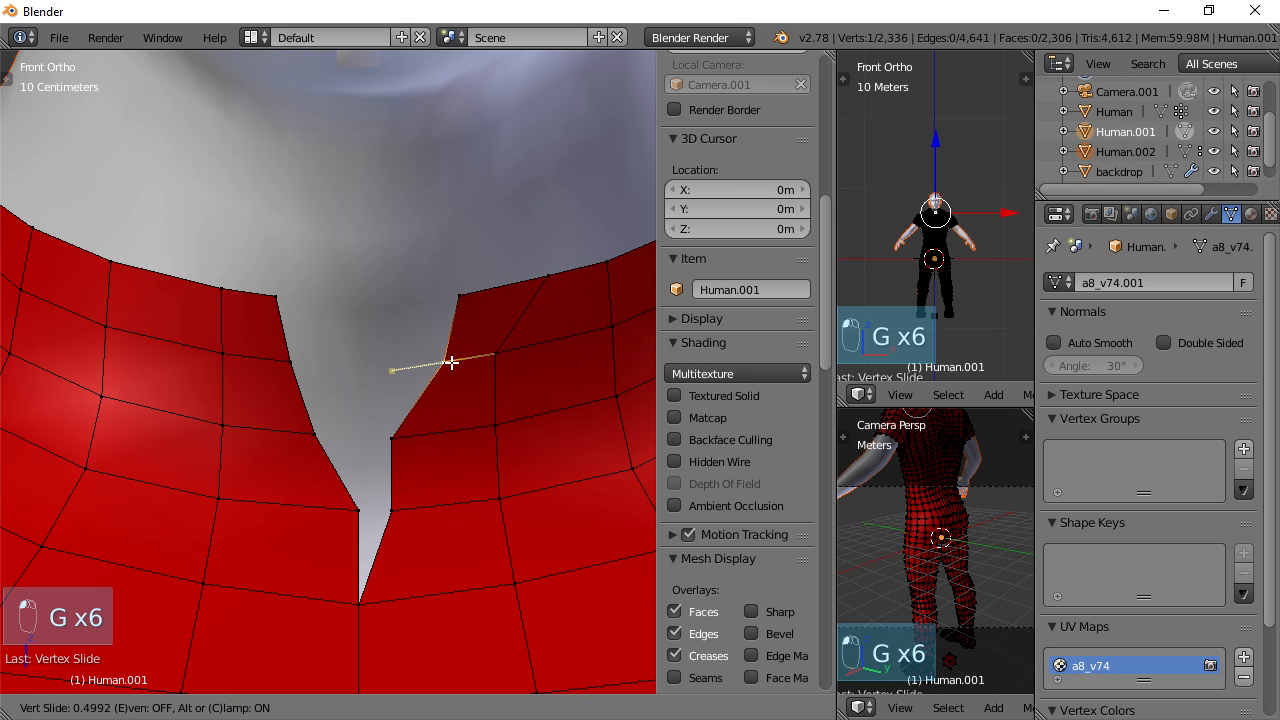
left_click(449, 360)
right_click(503, 349)
key("g")
key("g")
left_click(540, 342)
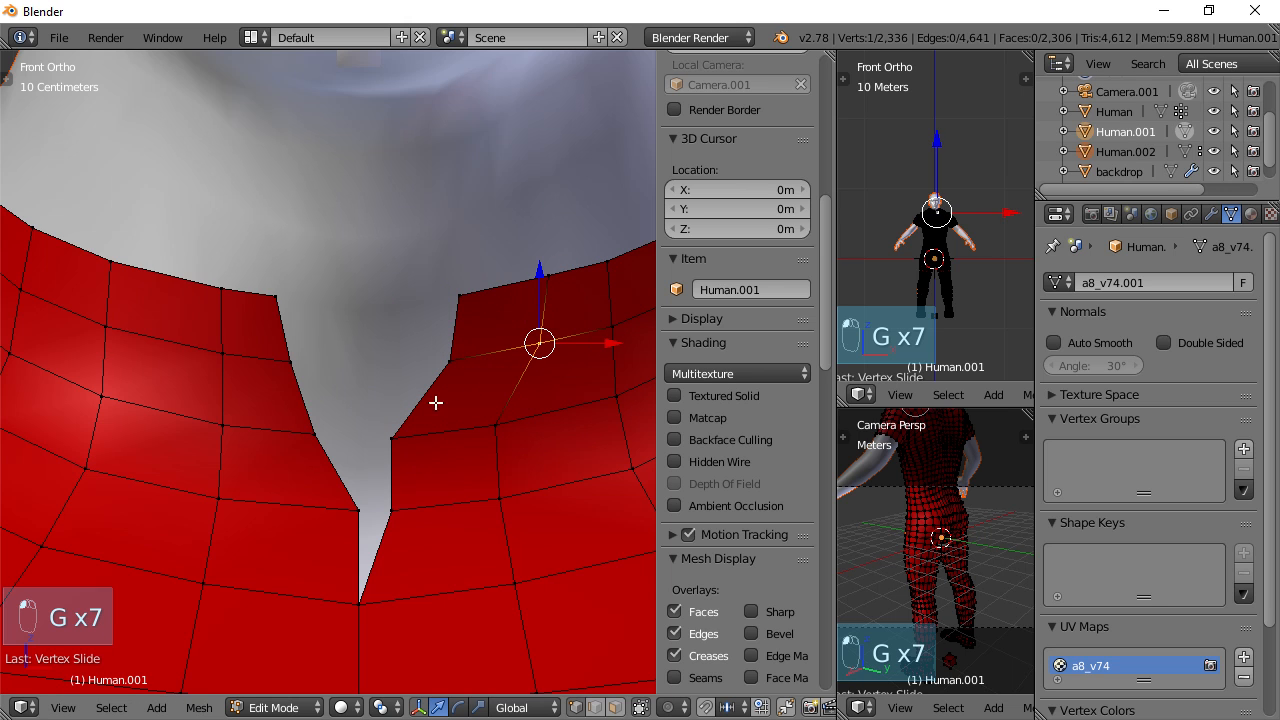
right_click(391, 438)
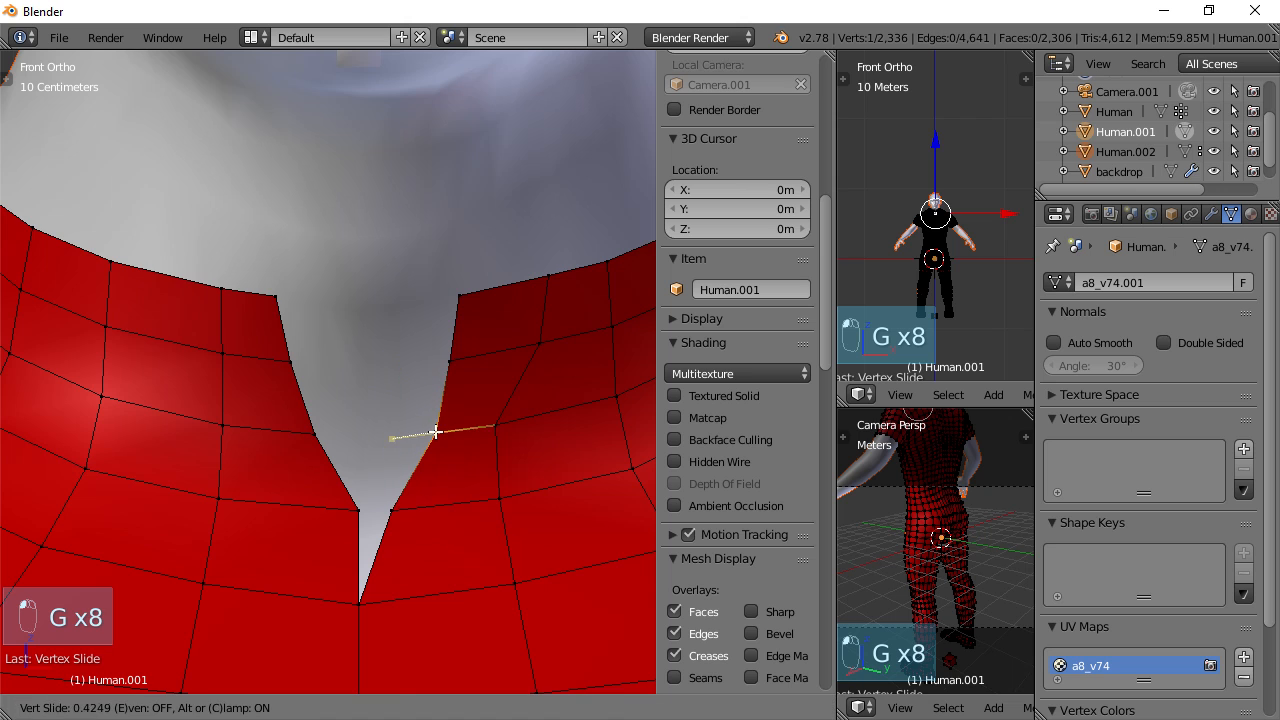
left_click(434, 431)
Slide the lowest ripped vertices on both edges of the slit outward to even the opening into a V-shape
right_click(357, 509)
key("g")
key("g")
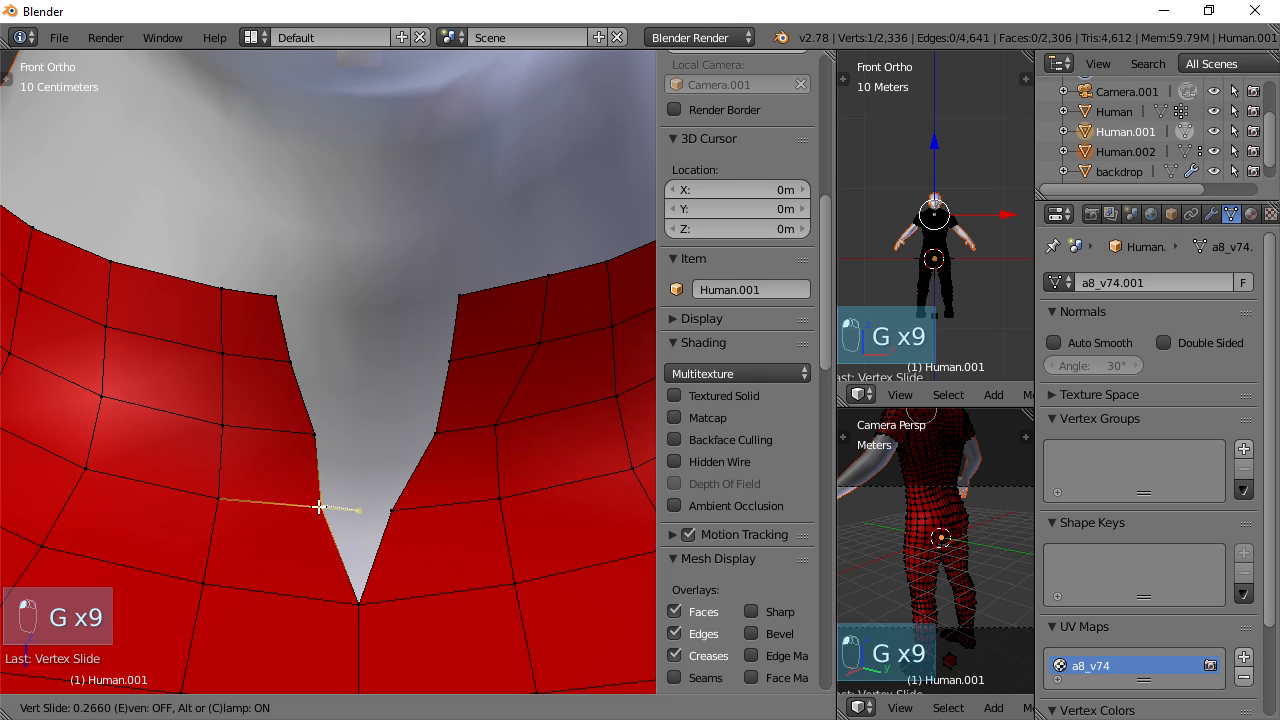
left_click(328, 508)
right_click(422, 512)
key("g")
key("g")
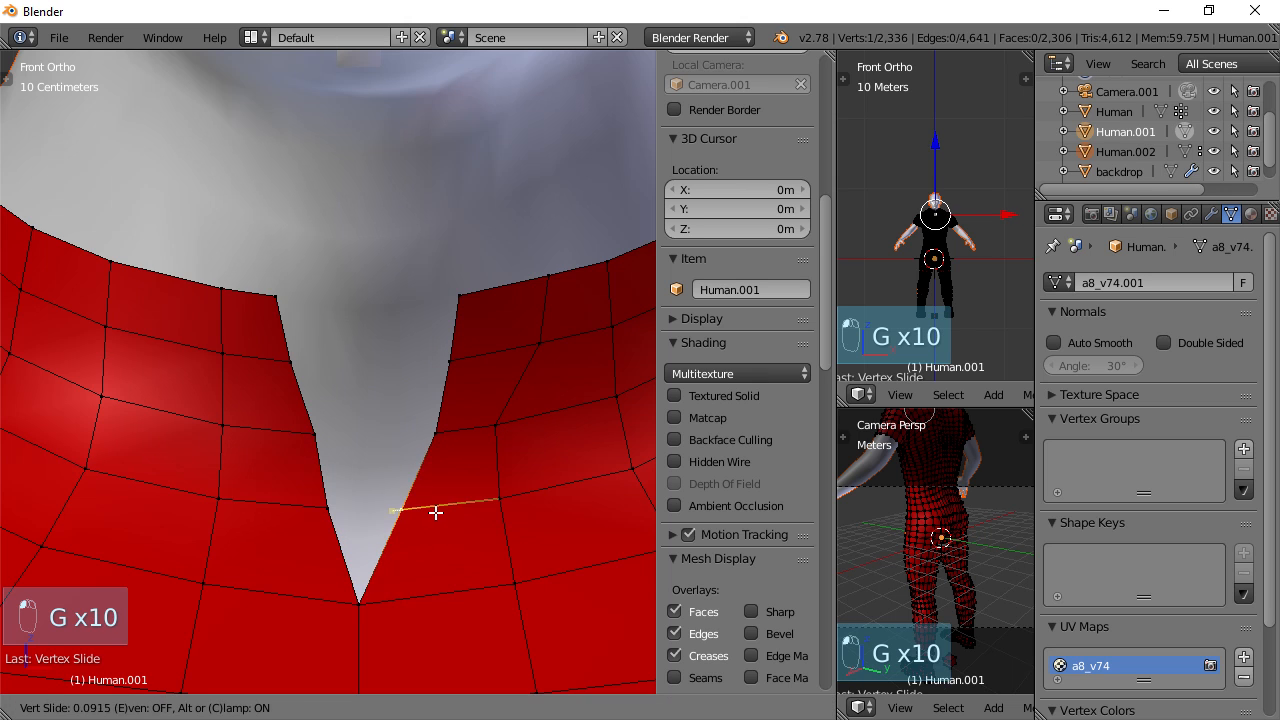
left_click(443, 509)
scroll(459, 505, "down", 5)
scroll(394, 529, "down", 5)
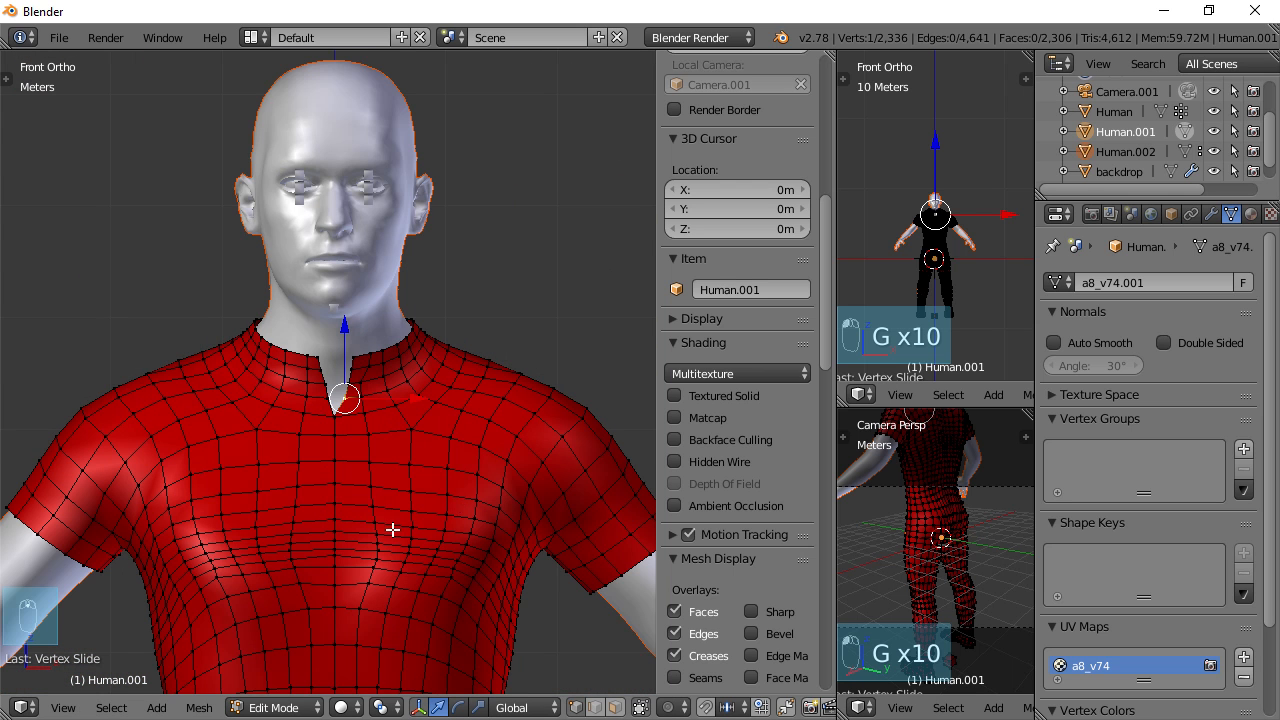
scroll(380, 396, "down", 2)
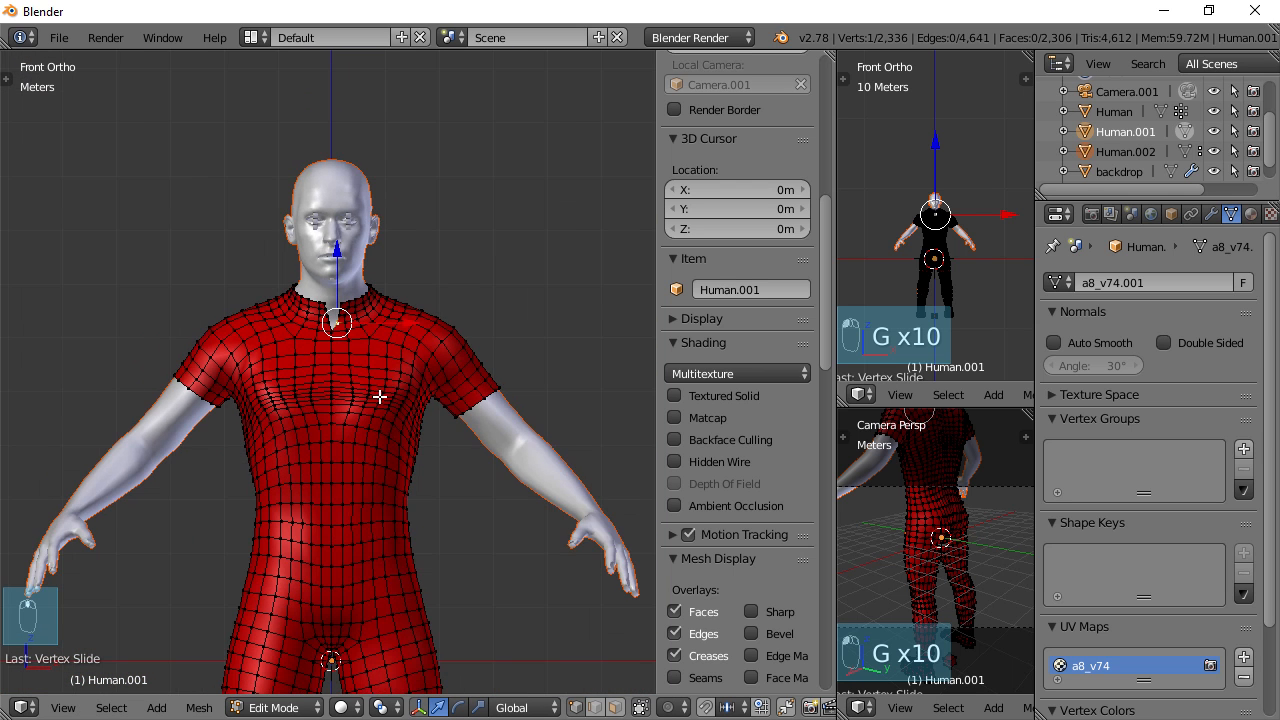
scroll(401, 485, "down", 3)
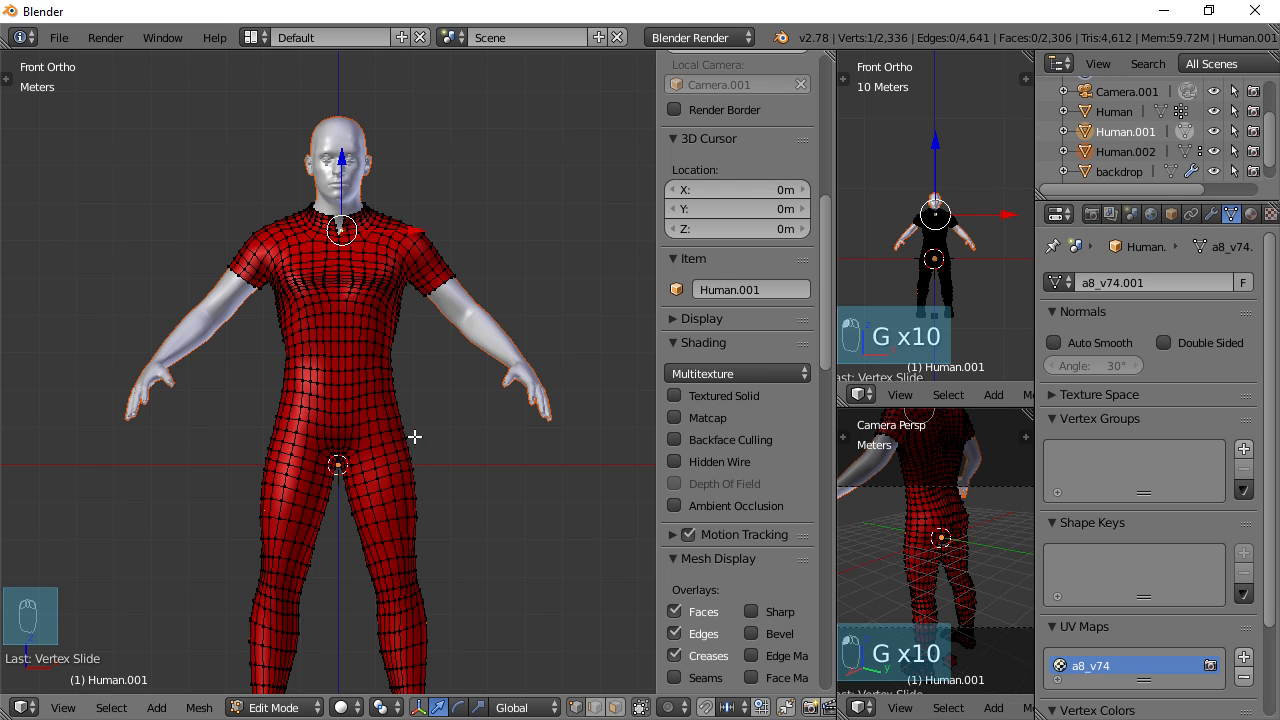
scroll(443, 572, "down", 2)
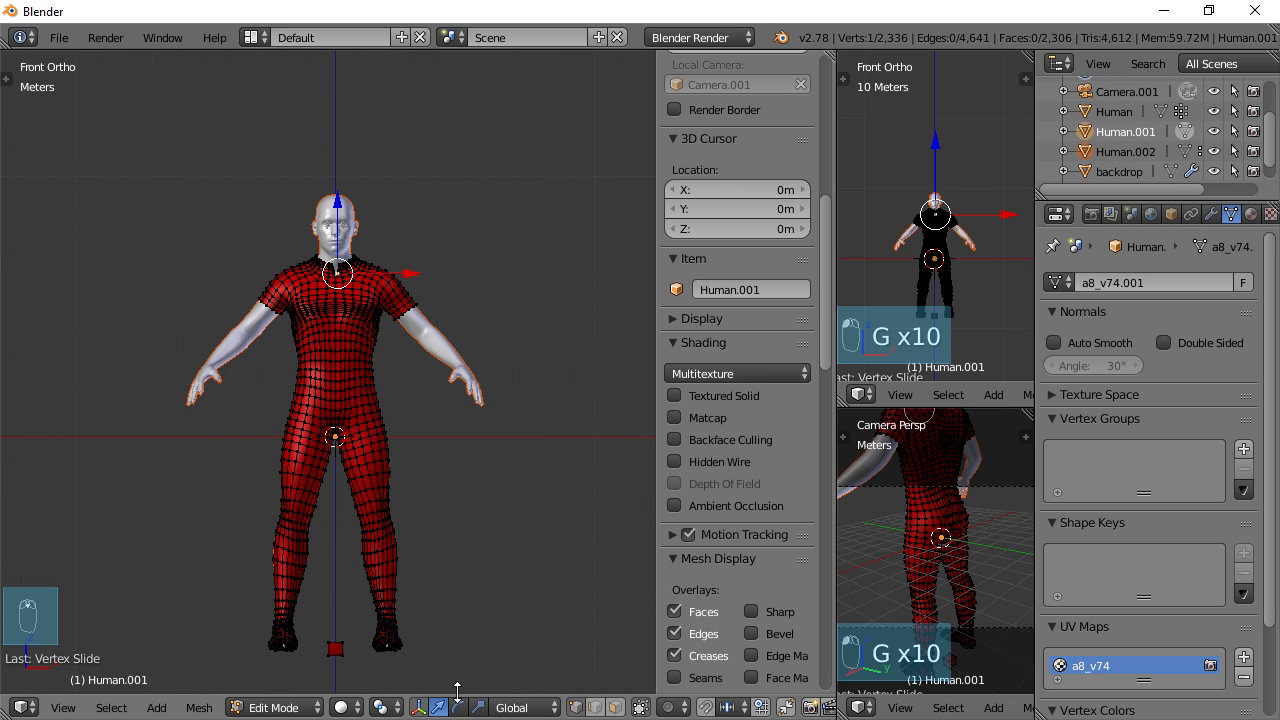
Examine the short-sleeved garment mesh from the front, checking the collar opening, sleeves, torso and legs
scroll(362, 483, "up", 4)
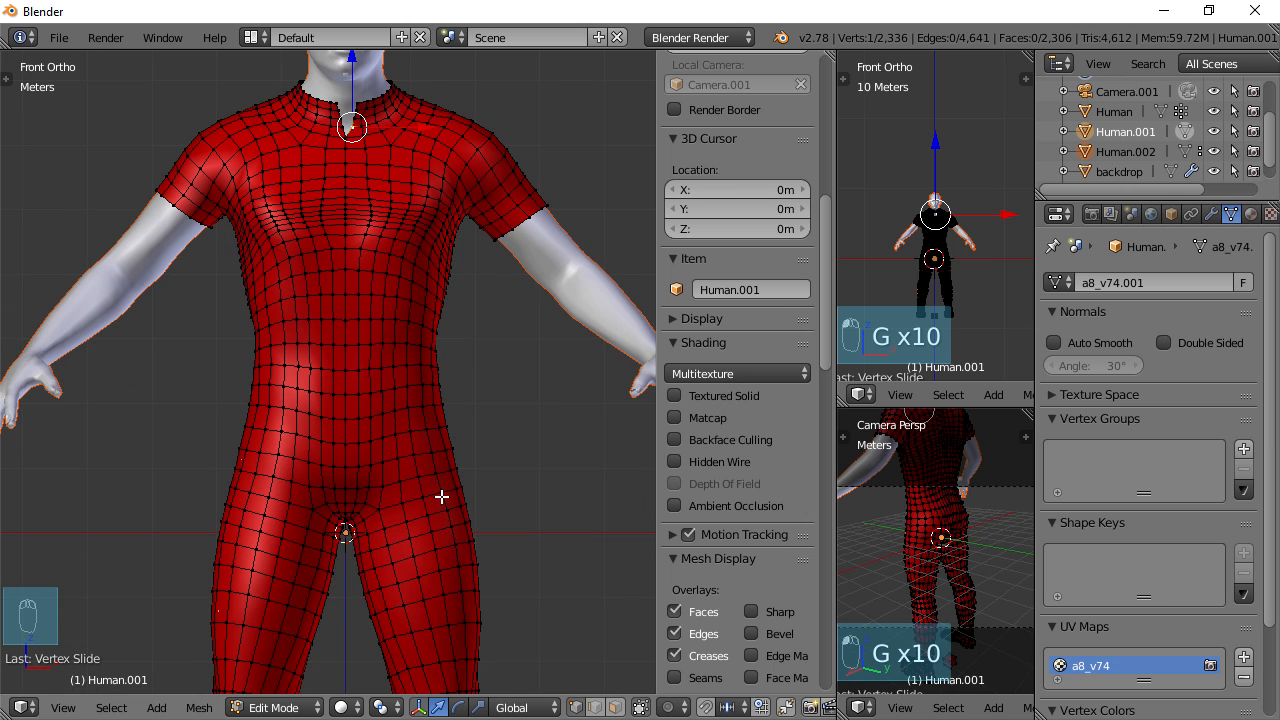
scroll(441, 496, "up", 1)
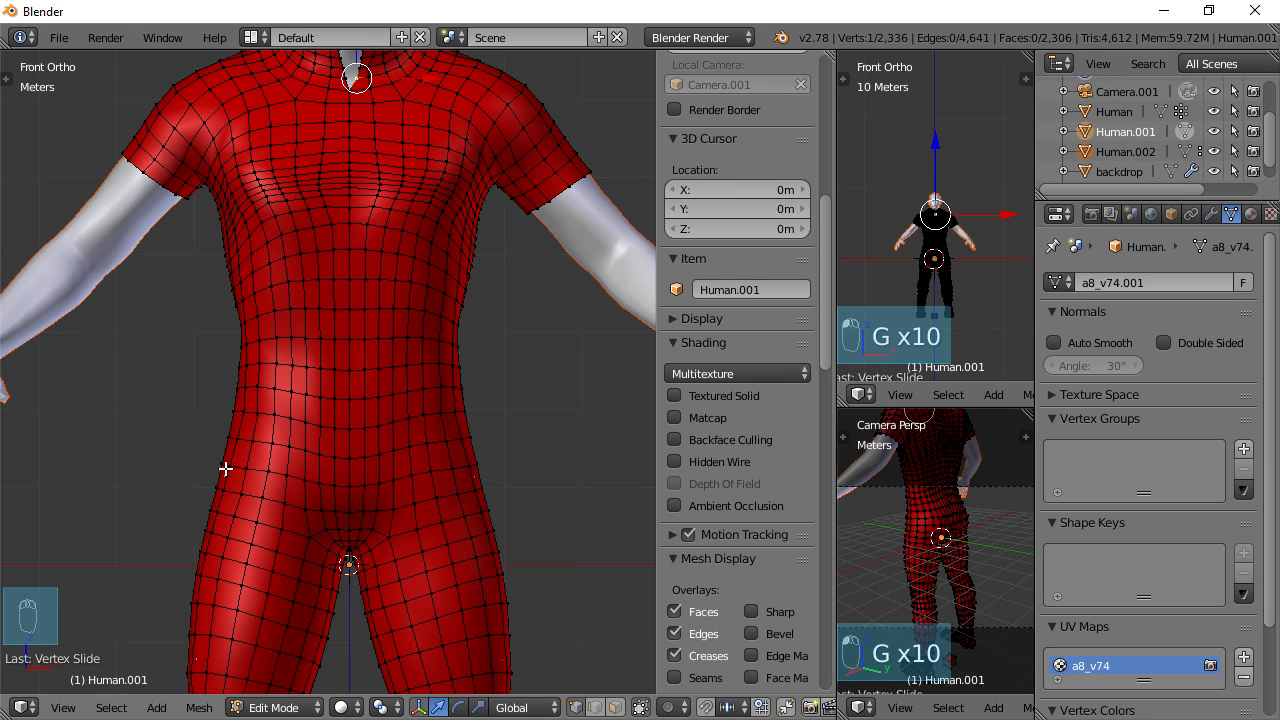
scroll(471, 430, "down", 2)
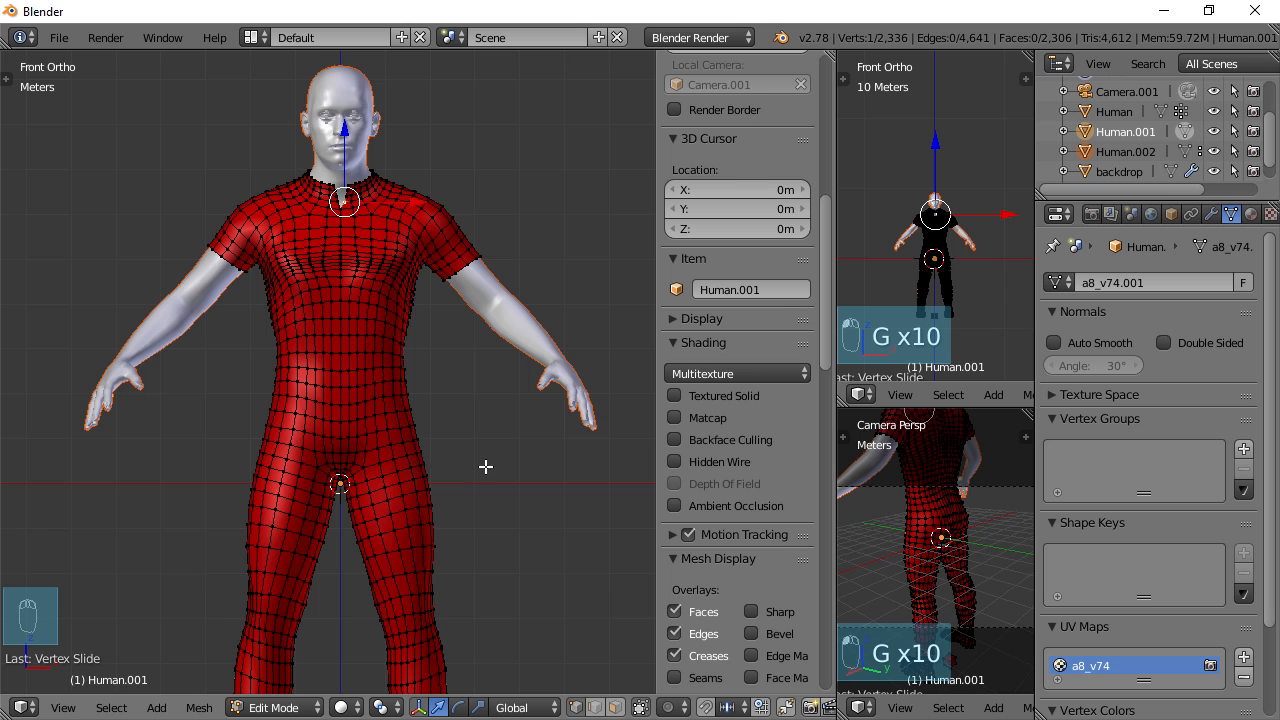
scroll(480, 465, "down", 2)
scroll(494, 432, "down", 1)
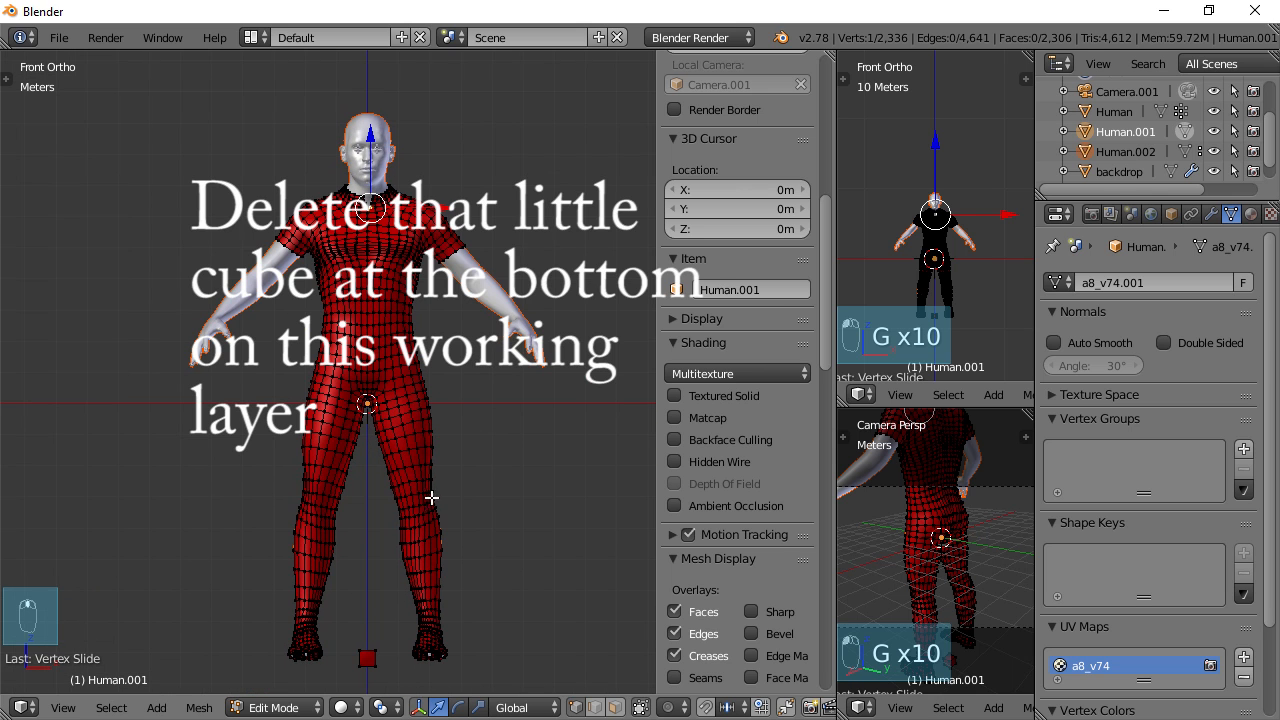
scroll(432, 490, "up", 2)
scroll(461, 531, "up", 1)
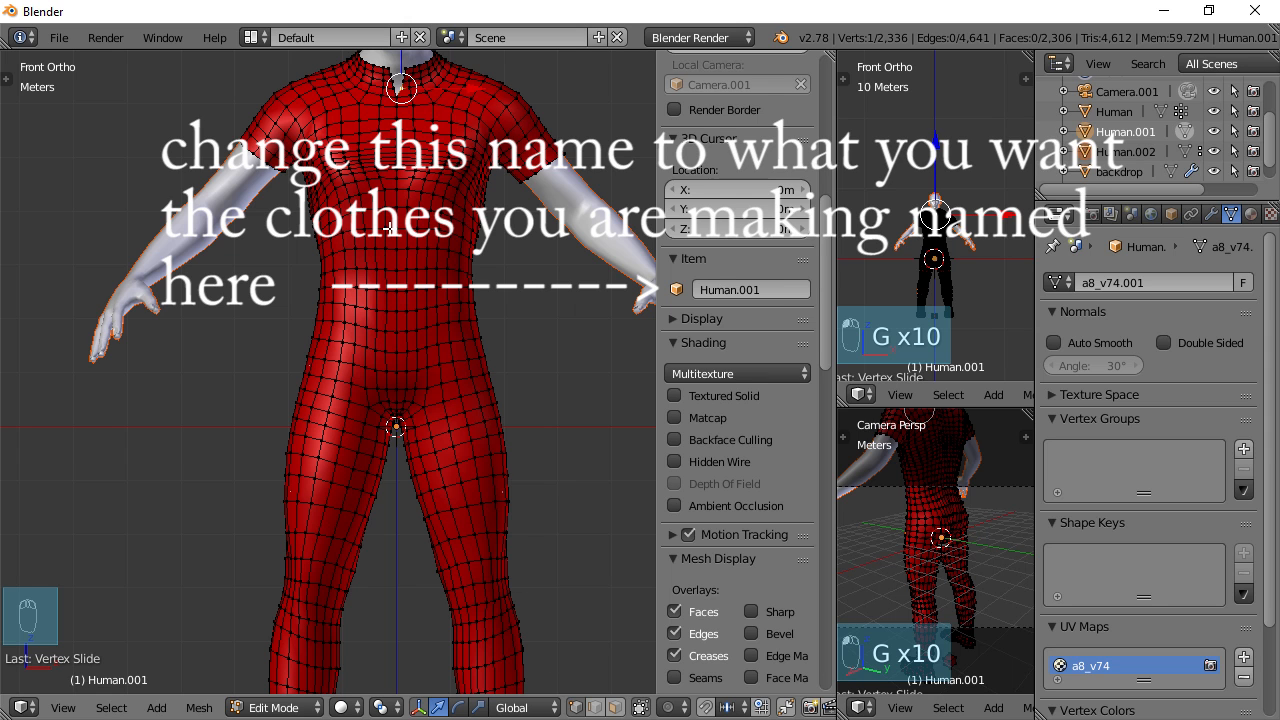
scroll(498, 393, "up", 1)
scroll(498, 393, "down", 1)
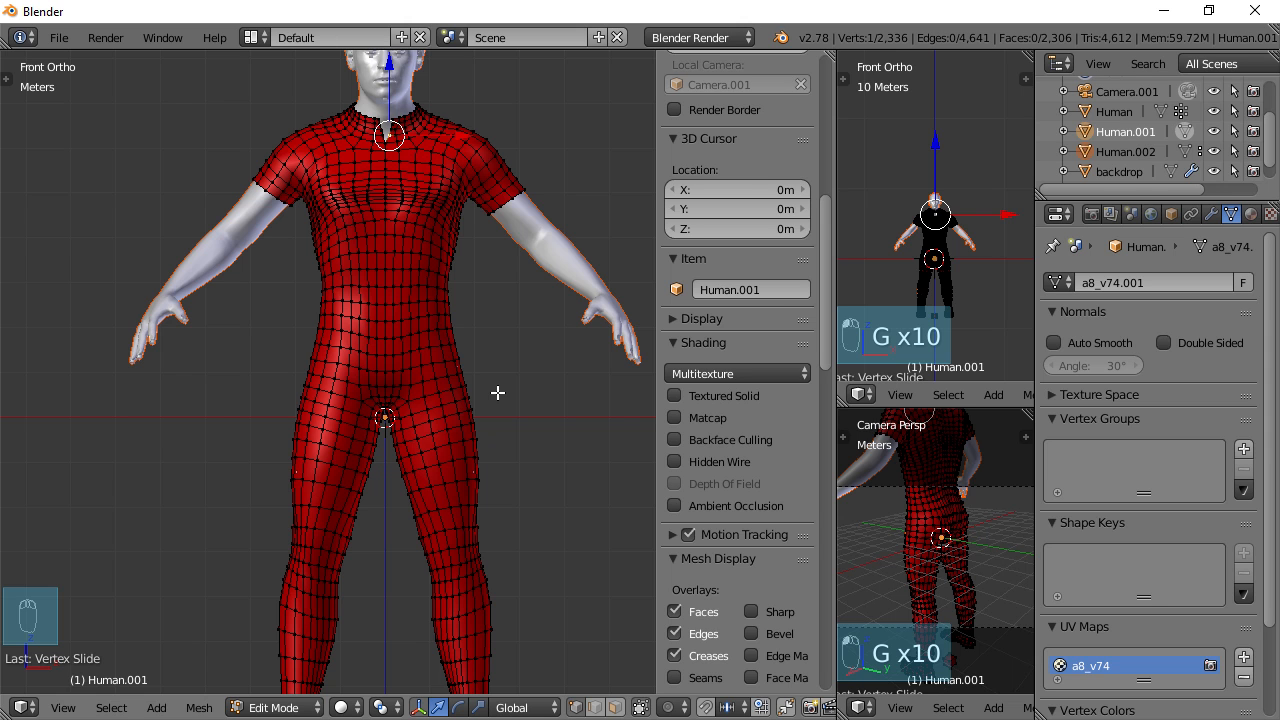
scroll(503, 349, "up", 1)
scroll(363, 243, "up", 1)
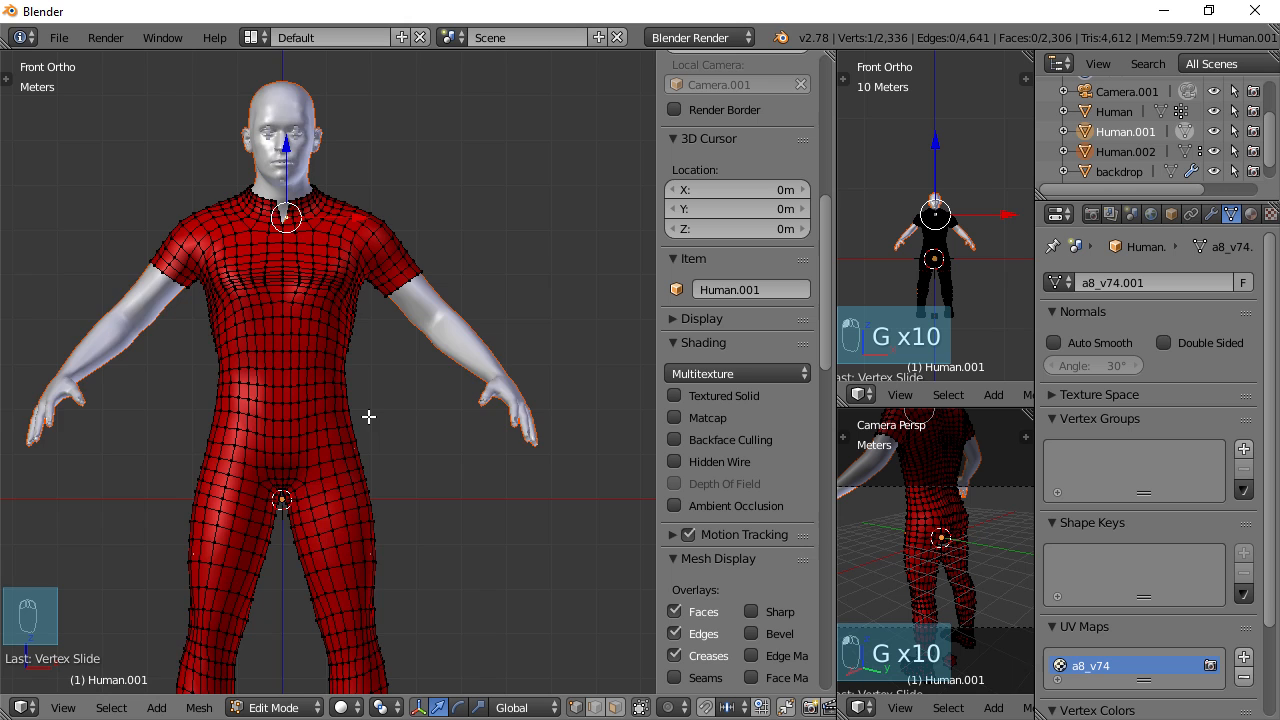
scroll(369, 416, "up", 2)
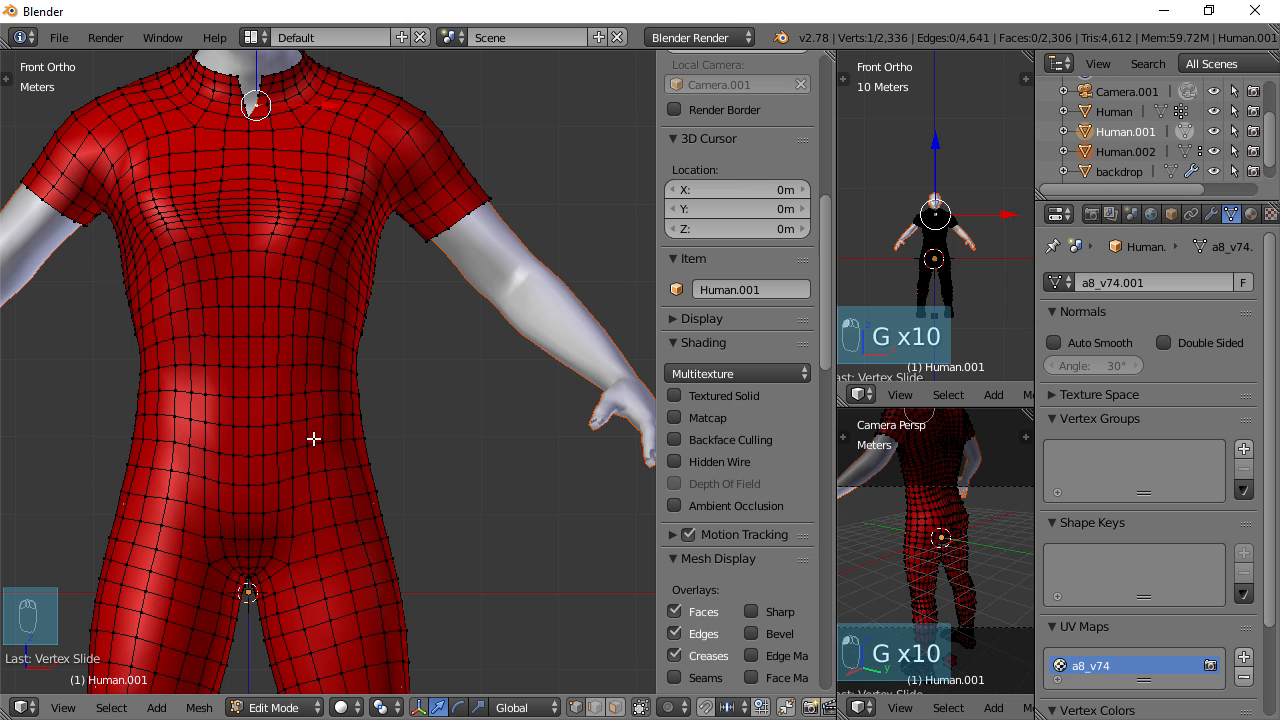
Try extruding a front edge of the sleeve hem on the character's left arm about 30 cm down the arm
middle_click_drag(394, 221, 243, 282, "shift")
scroll(343, 304, "up", 2)
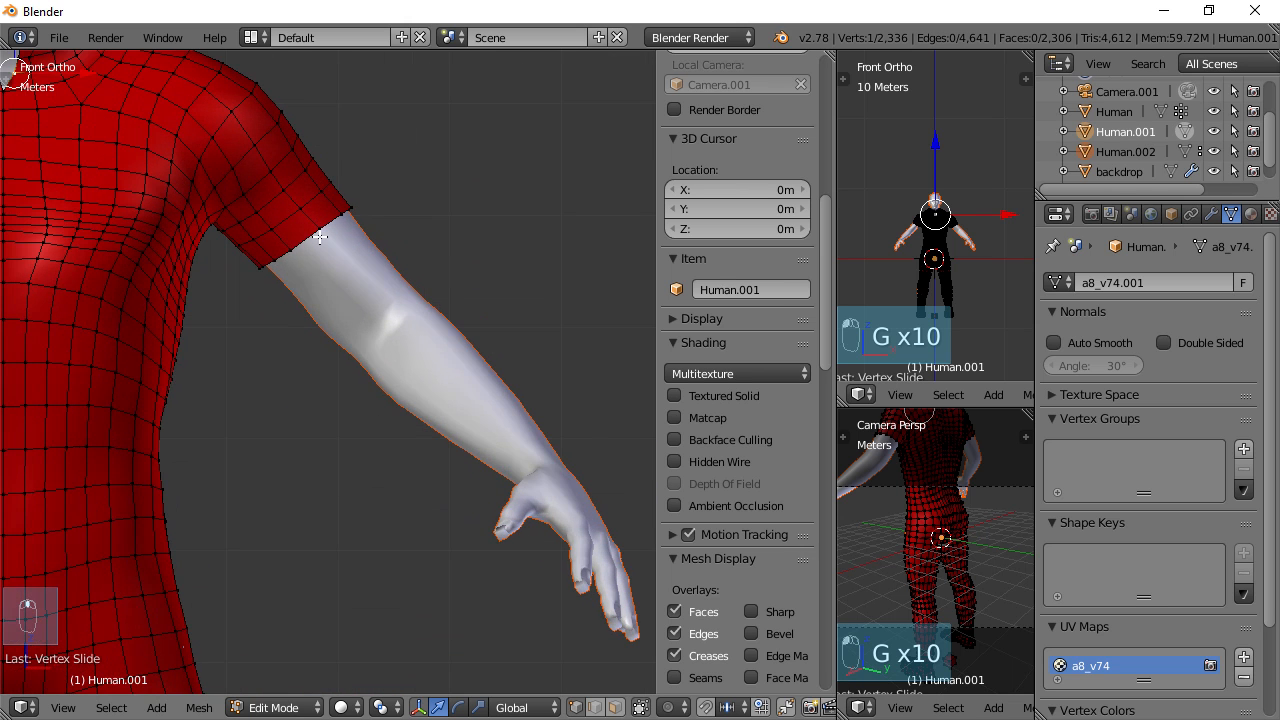
middle_click_drag(322, 255, 336, 313, "shift")
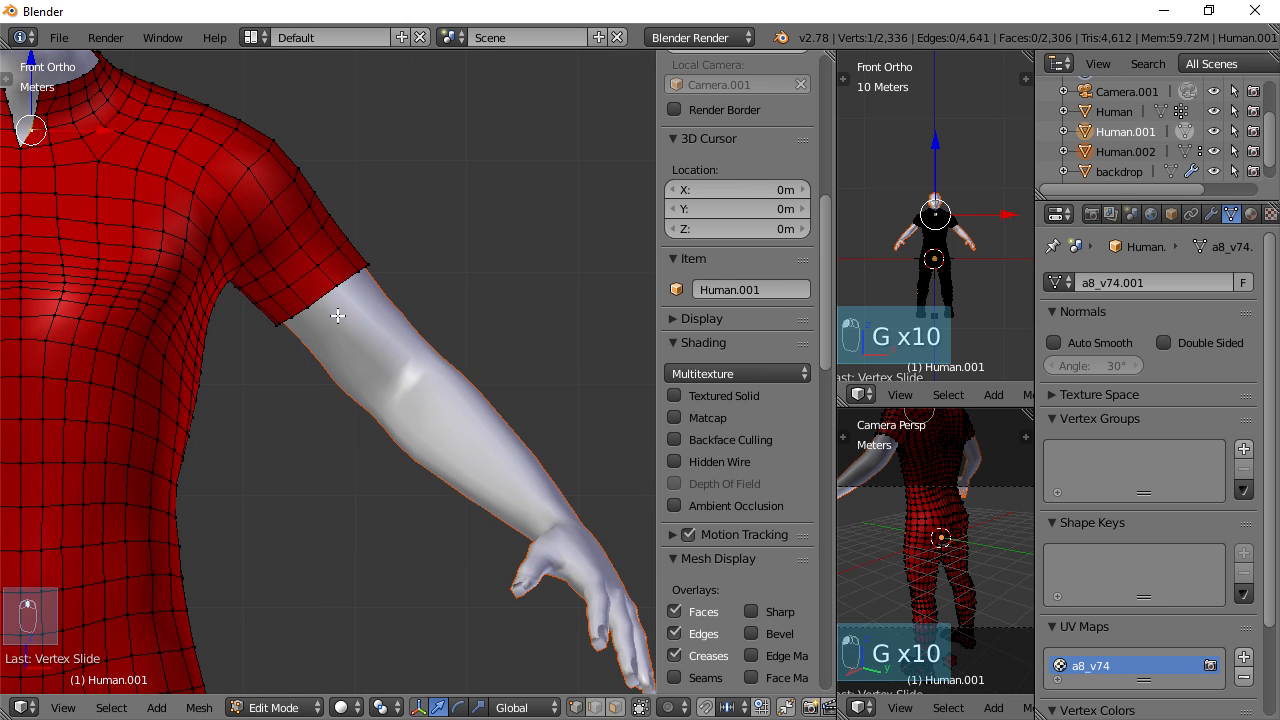
left_click(597, 707)
scroll(320, 275, "up", 5)
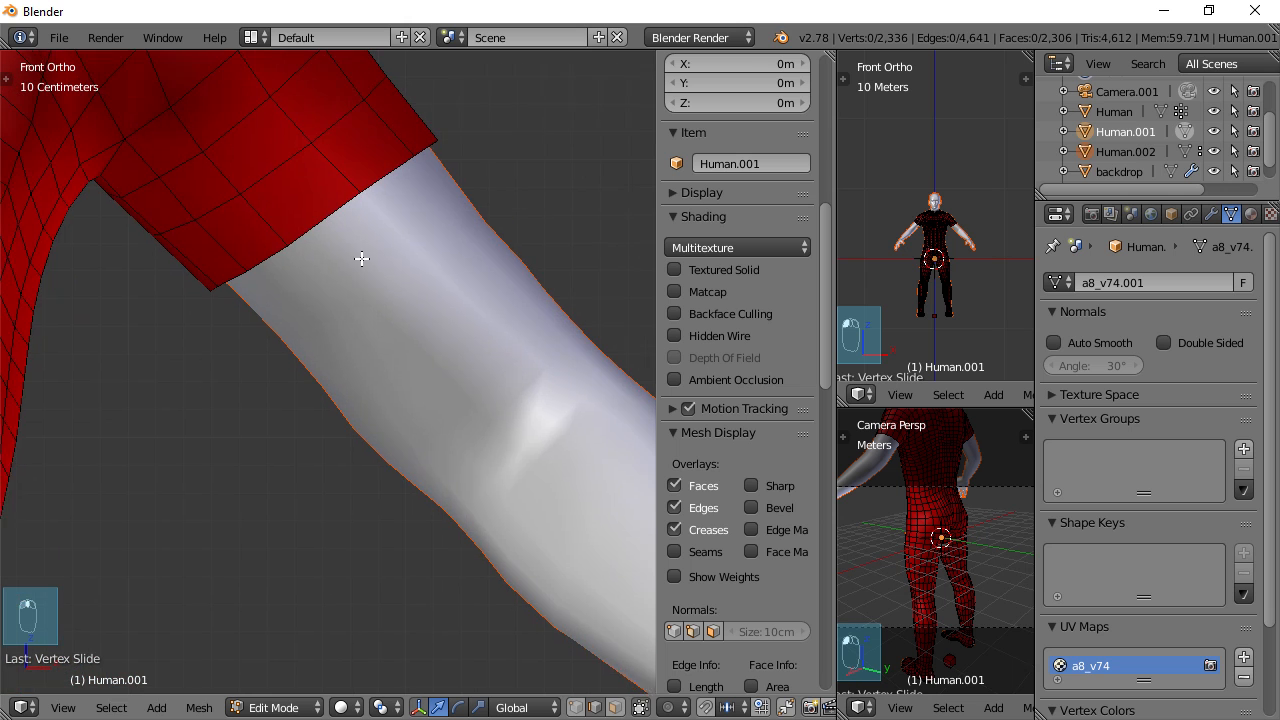
middle_click_drag(362, 259, 360, 286, "shift")
right_click(323, 246)
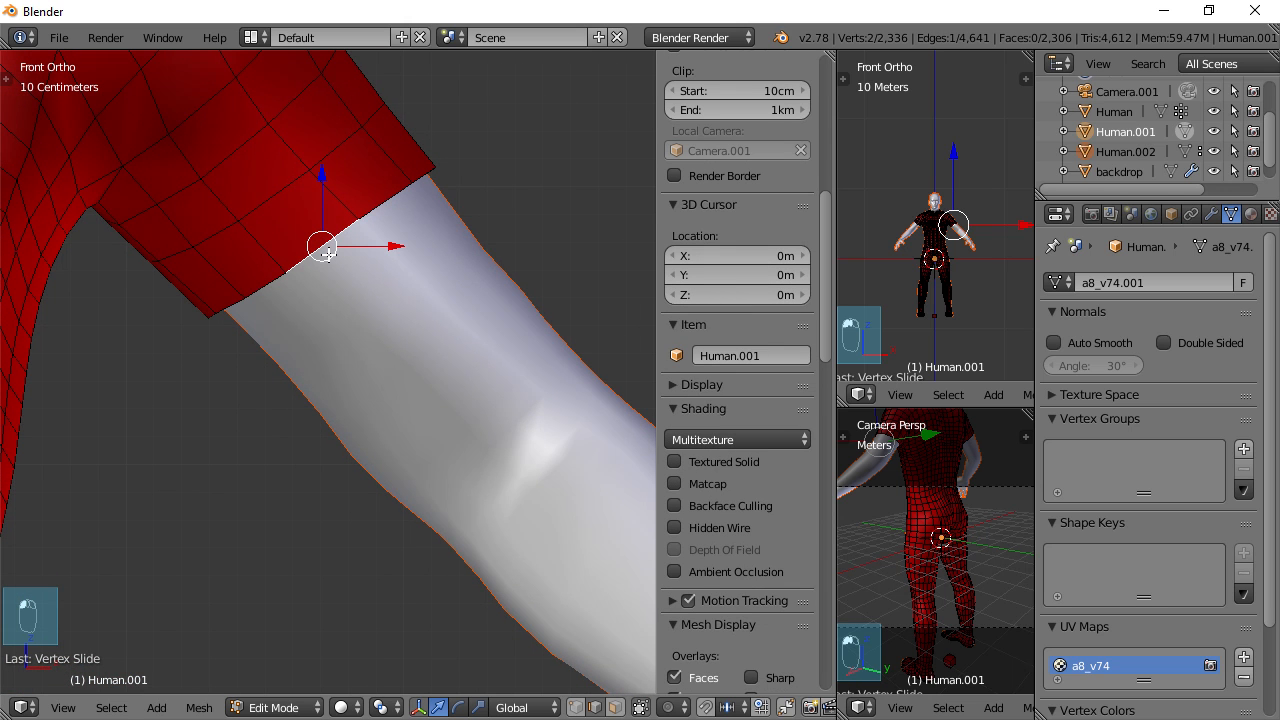
scroll(315, 205, "down", 1)
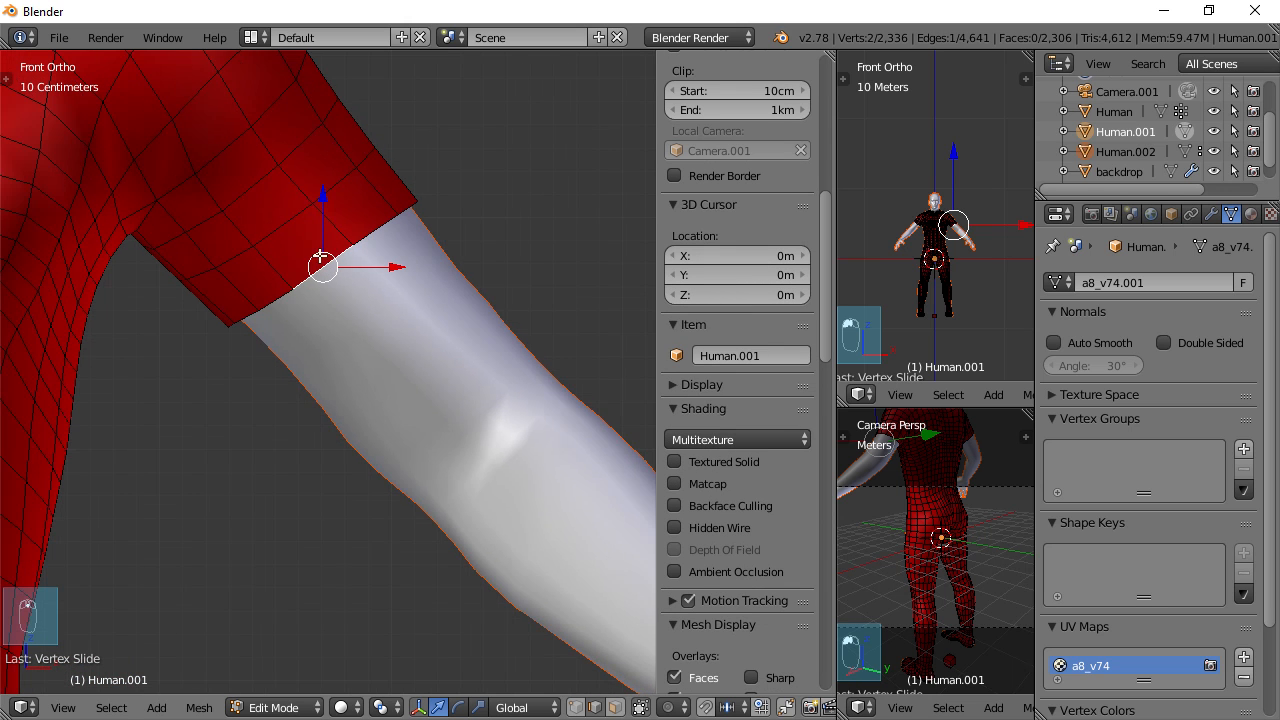
scroll(337, 297, "down", 1)
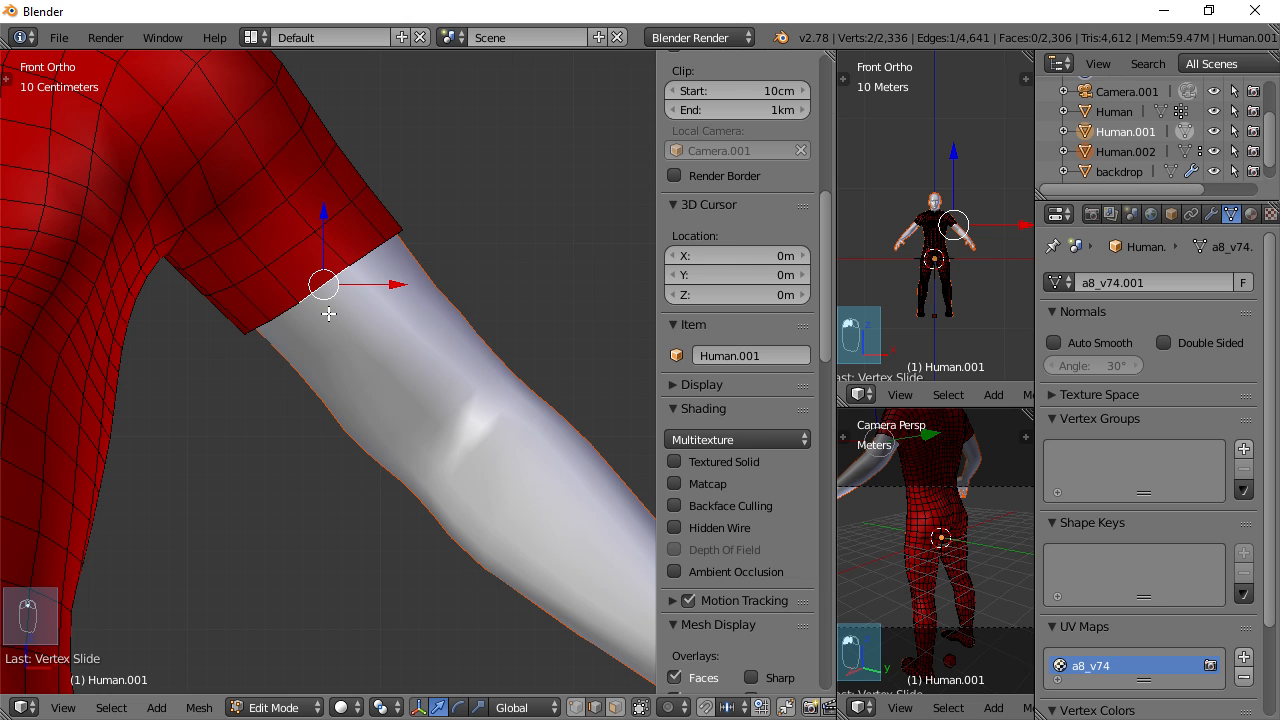
key("e")
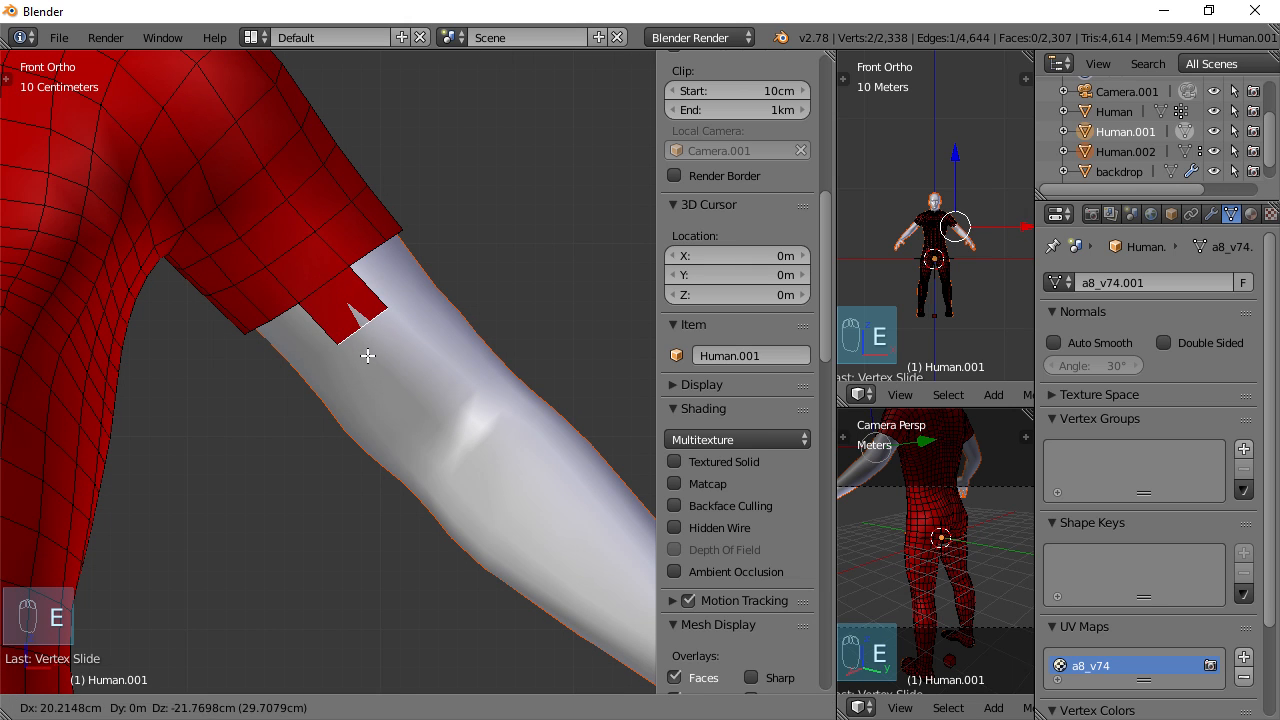
left_click(369, 355)
scroll(351, 367, "down", 1)
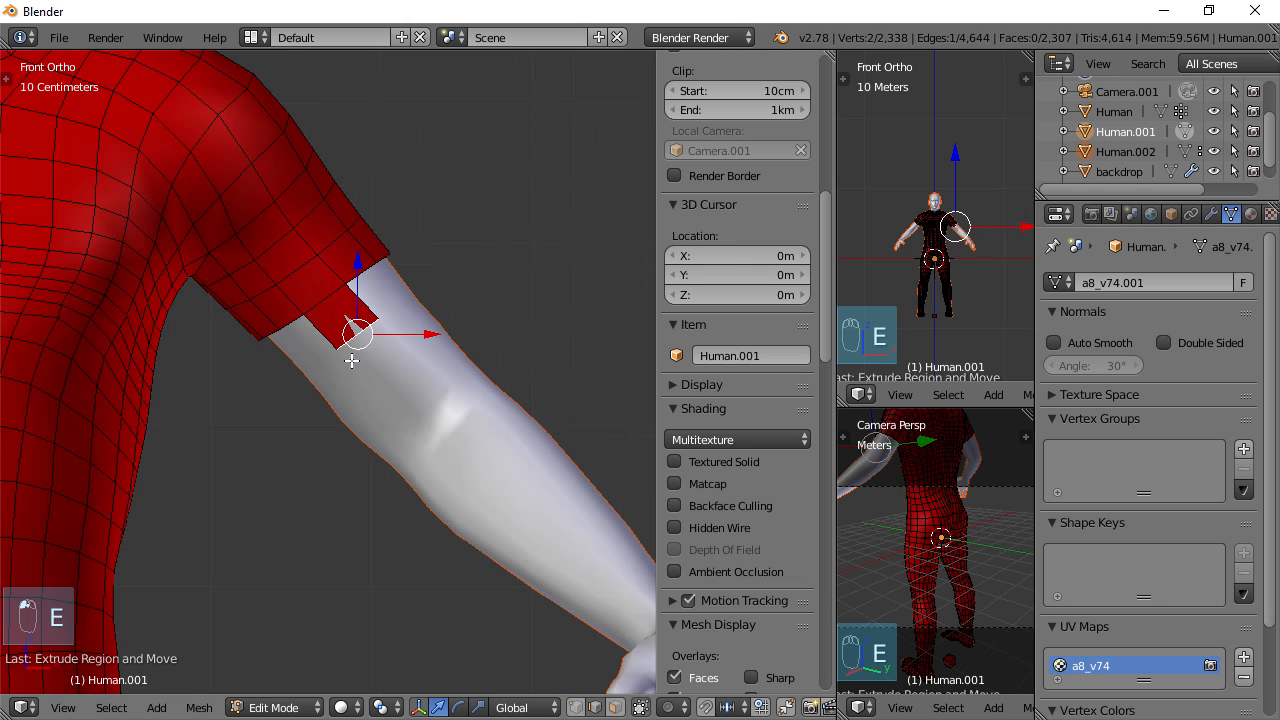
Try extruding the lowest hem edge of the same sleeve about 31 cm along the underside of the arm
right_click(265, 334)
key("e")
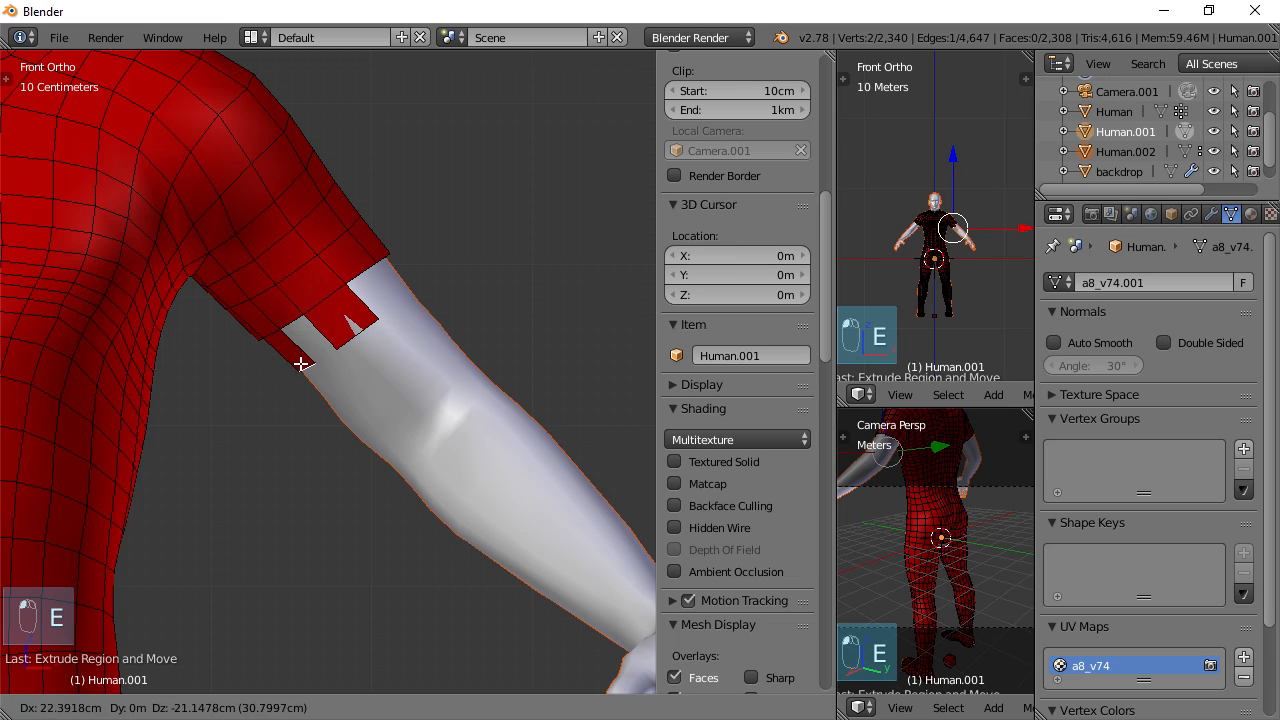
left_click(302, 366)
scroll(409, 358, "down", 2)
middle_click_drag(329, 394, 355, 387)
scroll(350, 378, "up", 2)
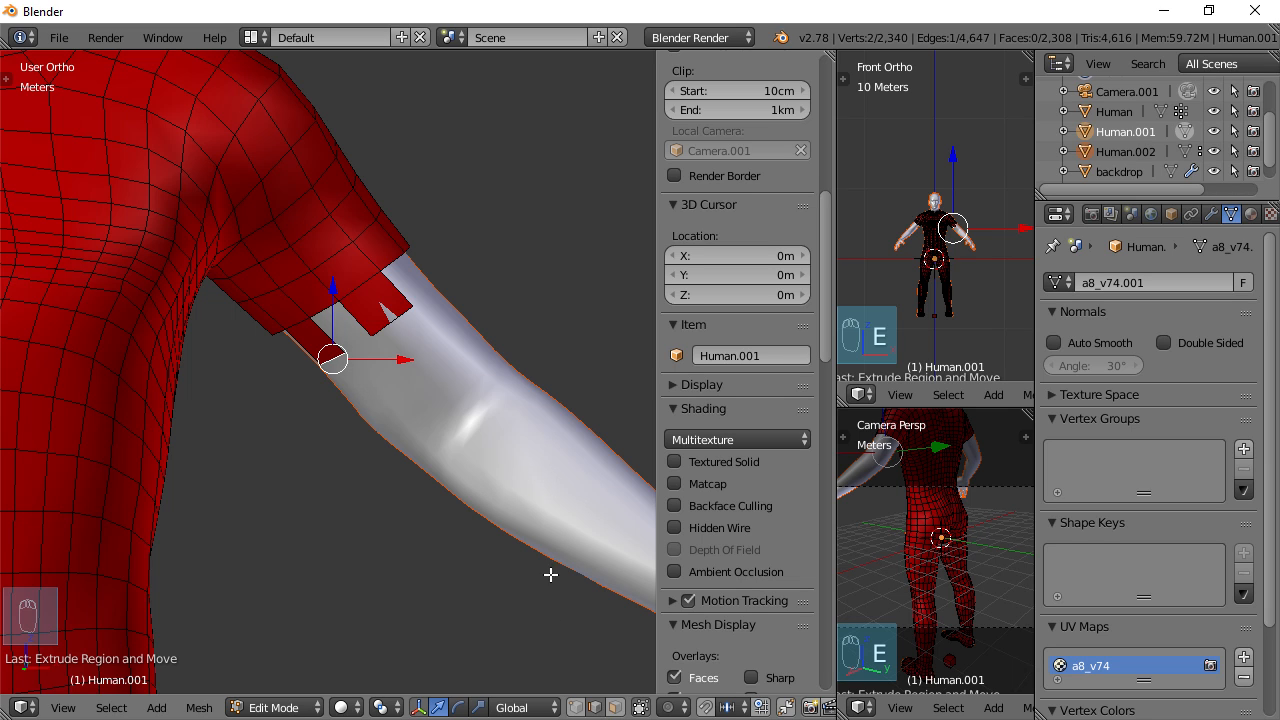
Undo both edge extrusions on the sleeve hem of the character's left arm
key("ctrl+z")
key("ctrl+z")
key("ctrl+z")
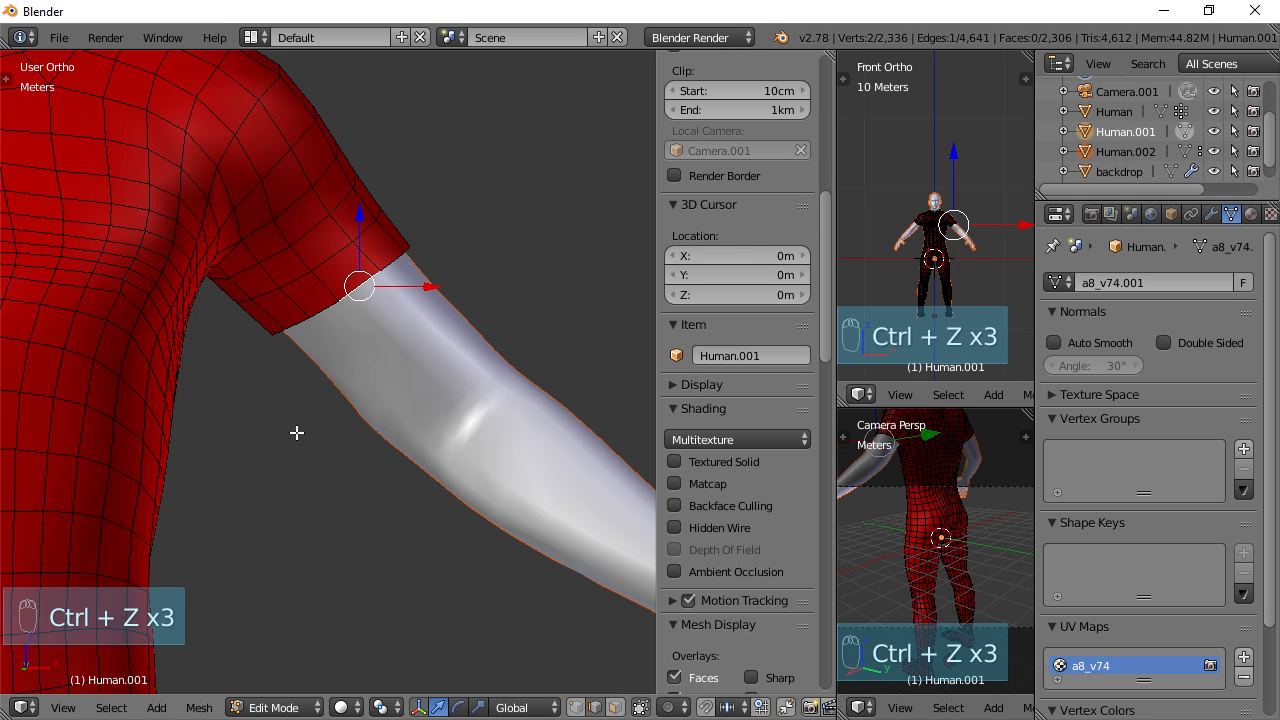
key("g")
right_click(327, 318)
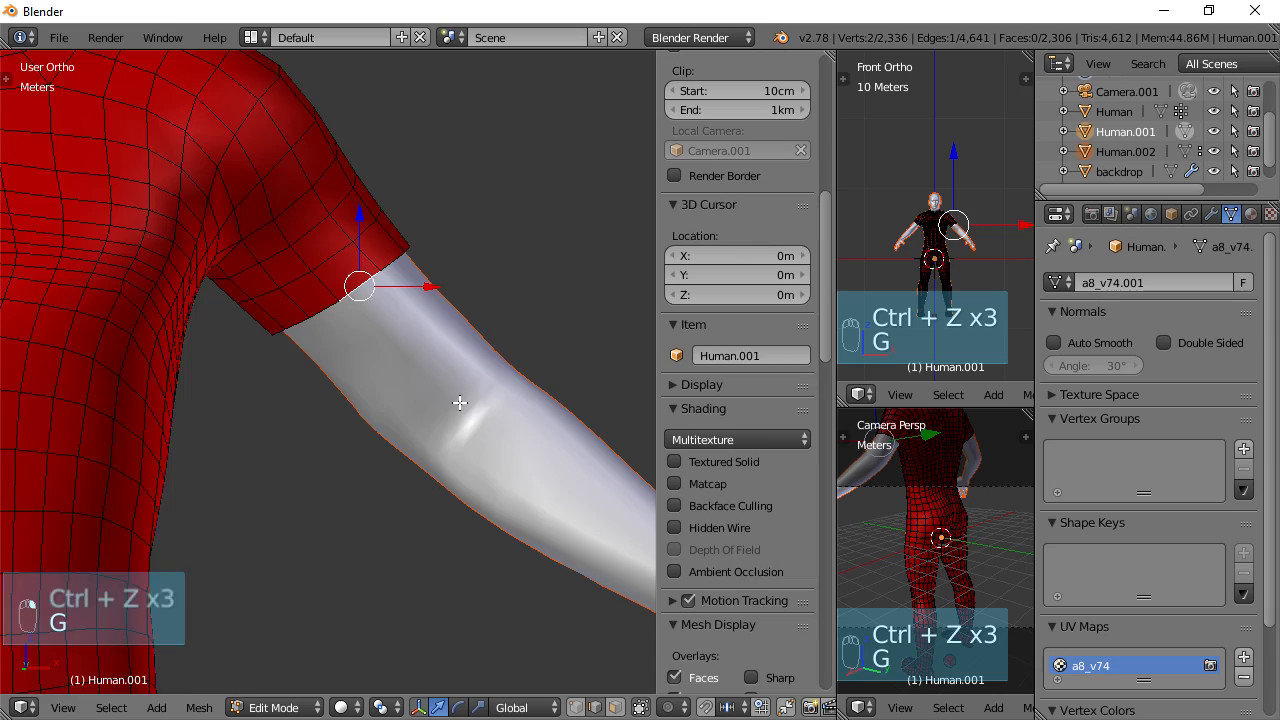
Deselect all of the garment's geometry and return to Object Mode
scroll(440, 325, "down", 3)
key("a")
scroll(306, 423, "down", 5)
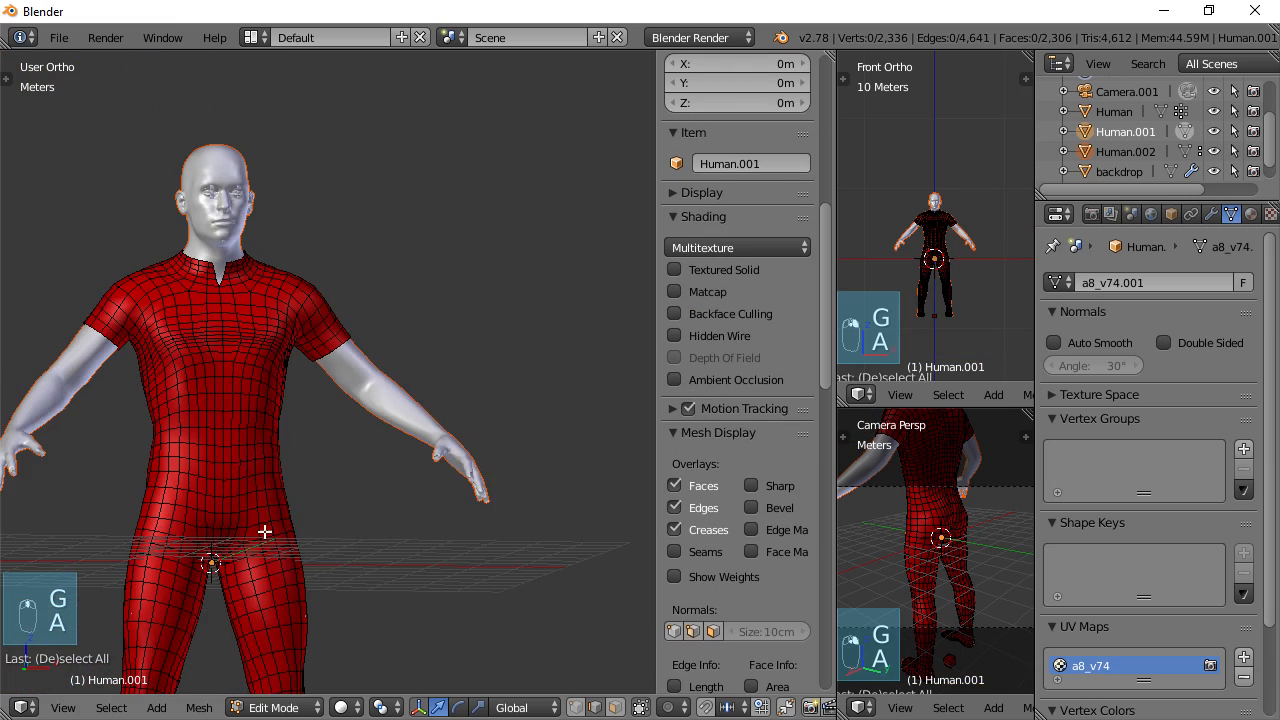
middle_click_drag(426, 410, 402, 390)
middle_click_drag(394, 320, 440, 403, "shift")
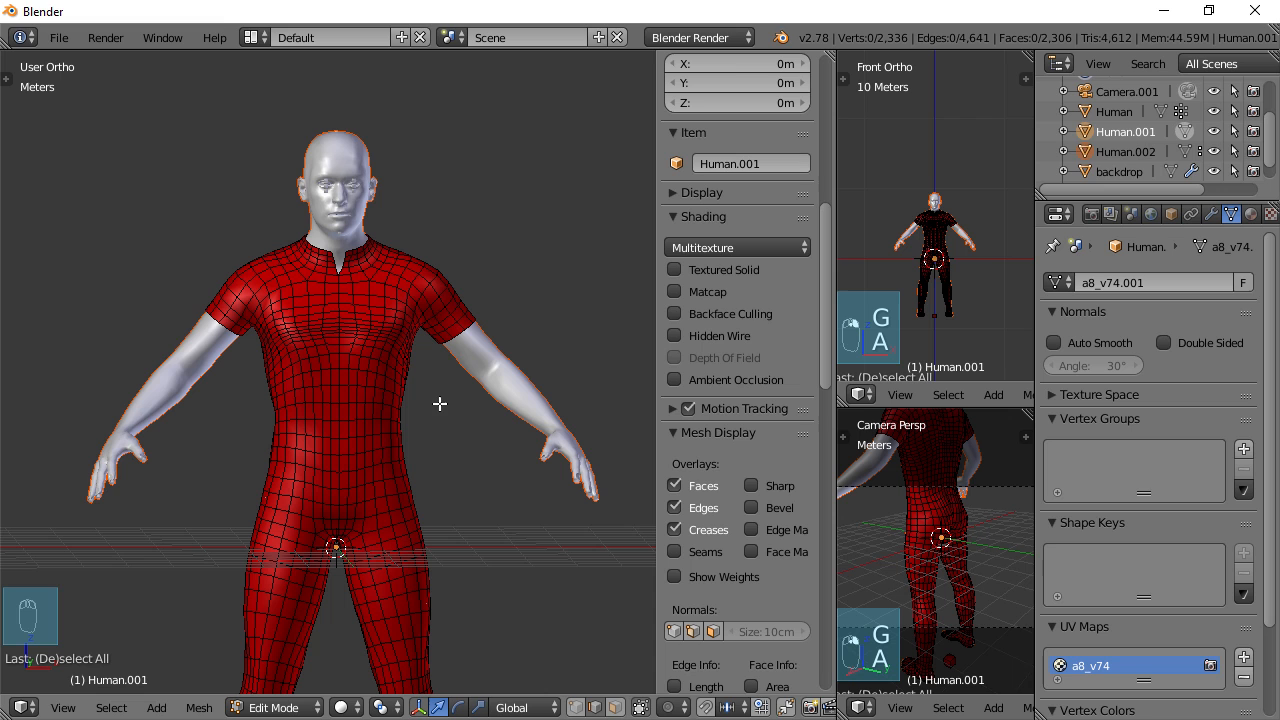
middle_click_drag(355, 363, 409, 357, "shift")
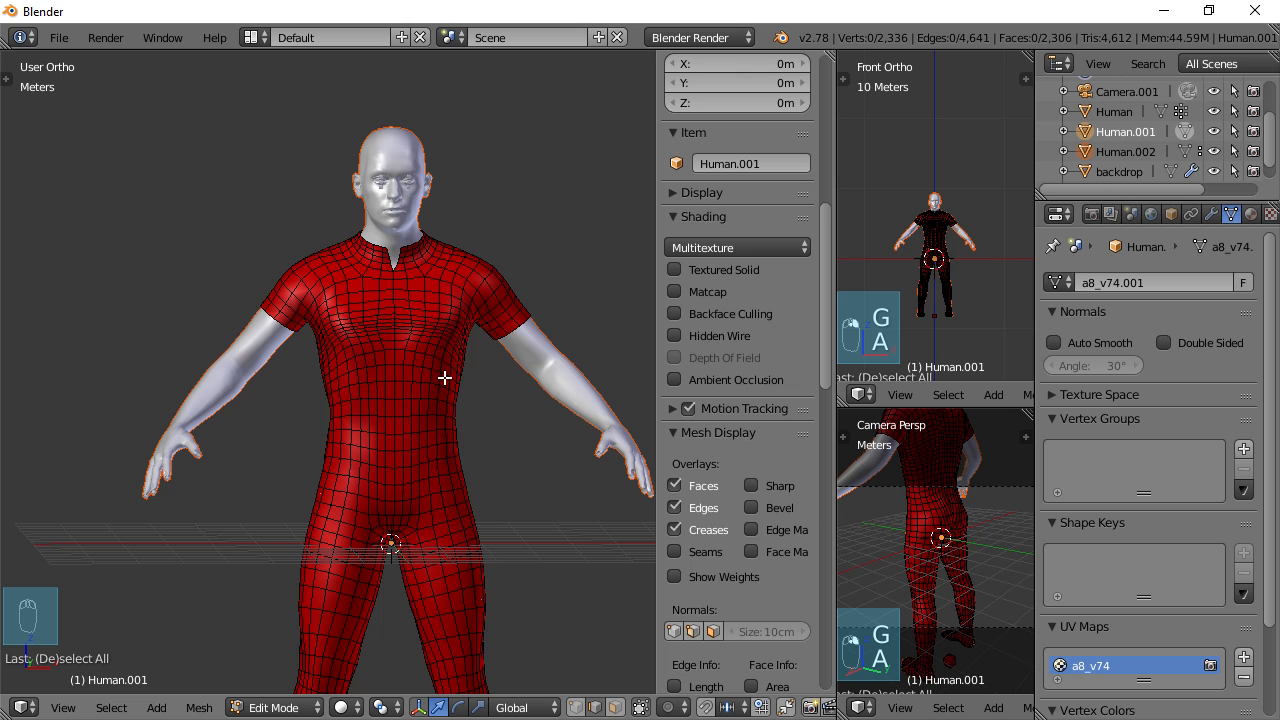
scroll(414, 400, "up", 2)
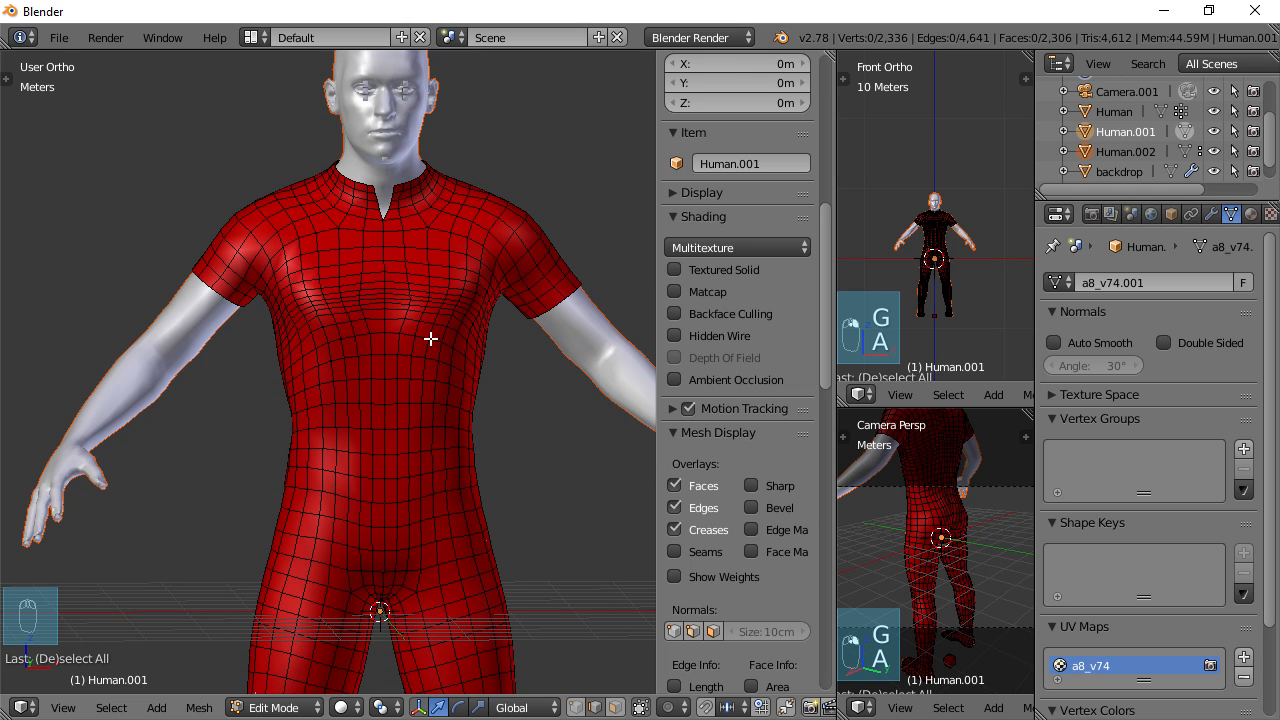
key("Tab")
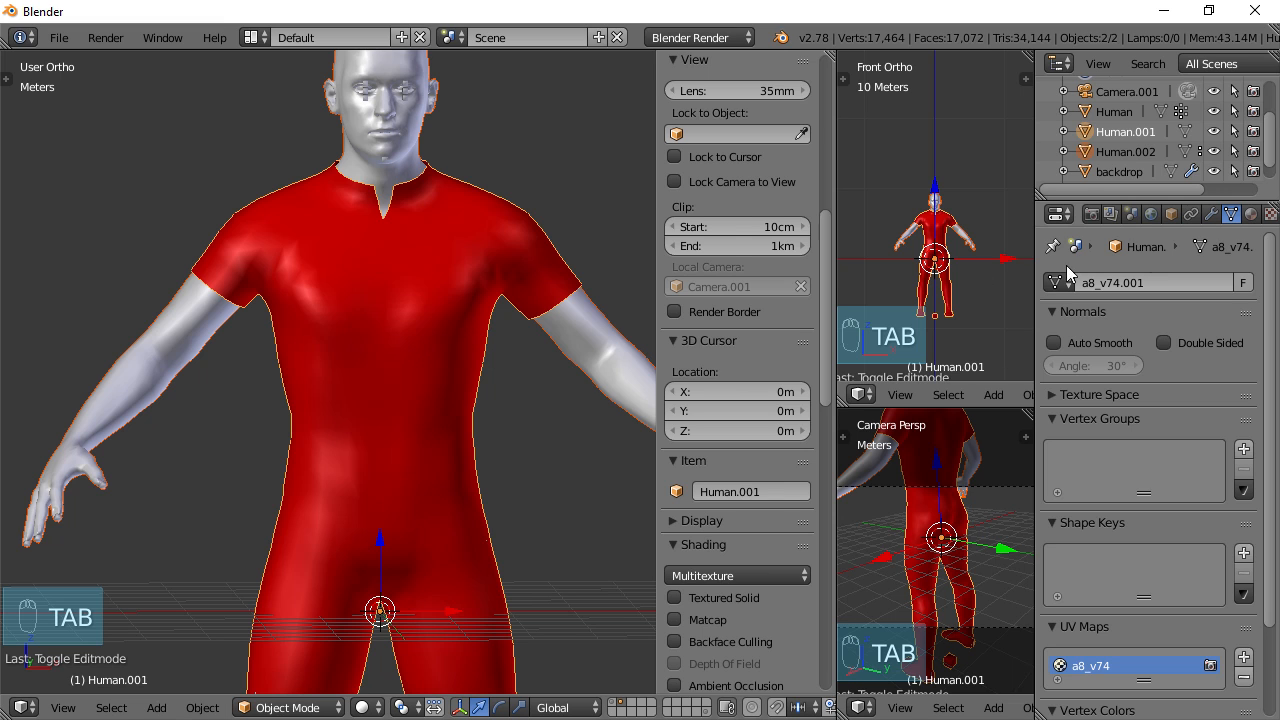
Remove the existing Body and Tights material slots from the garment object
left_click(1252, 215)
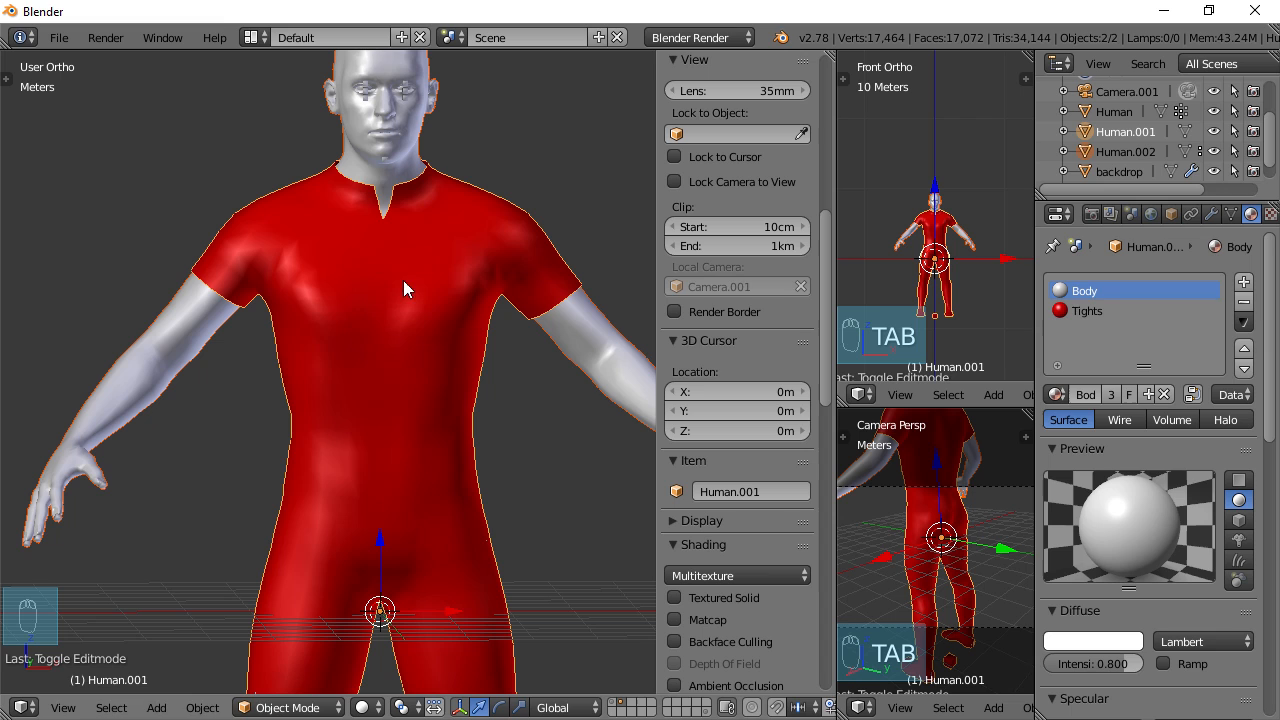
left_click(1244, 282)
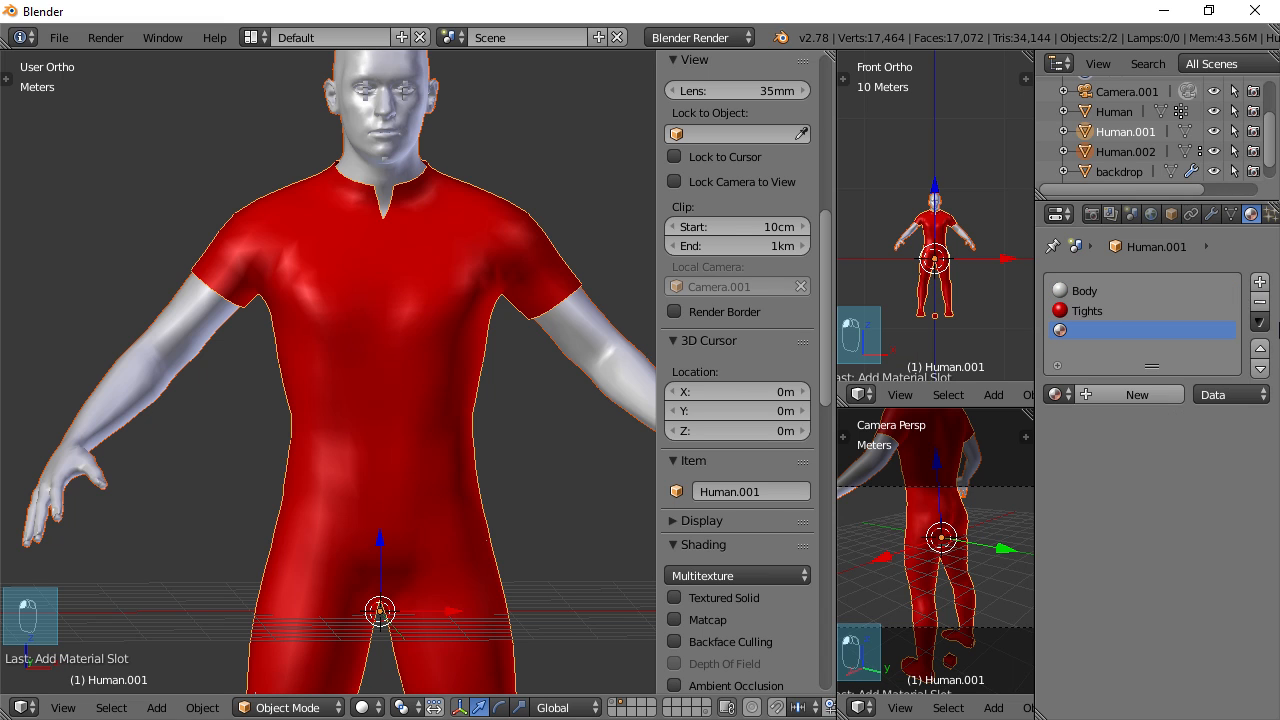
left_click(1259, 302)
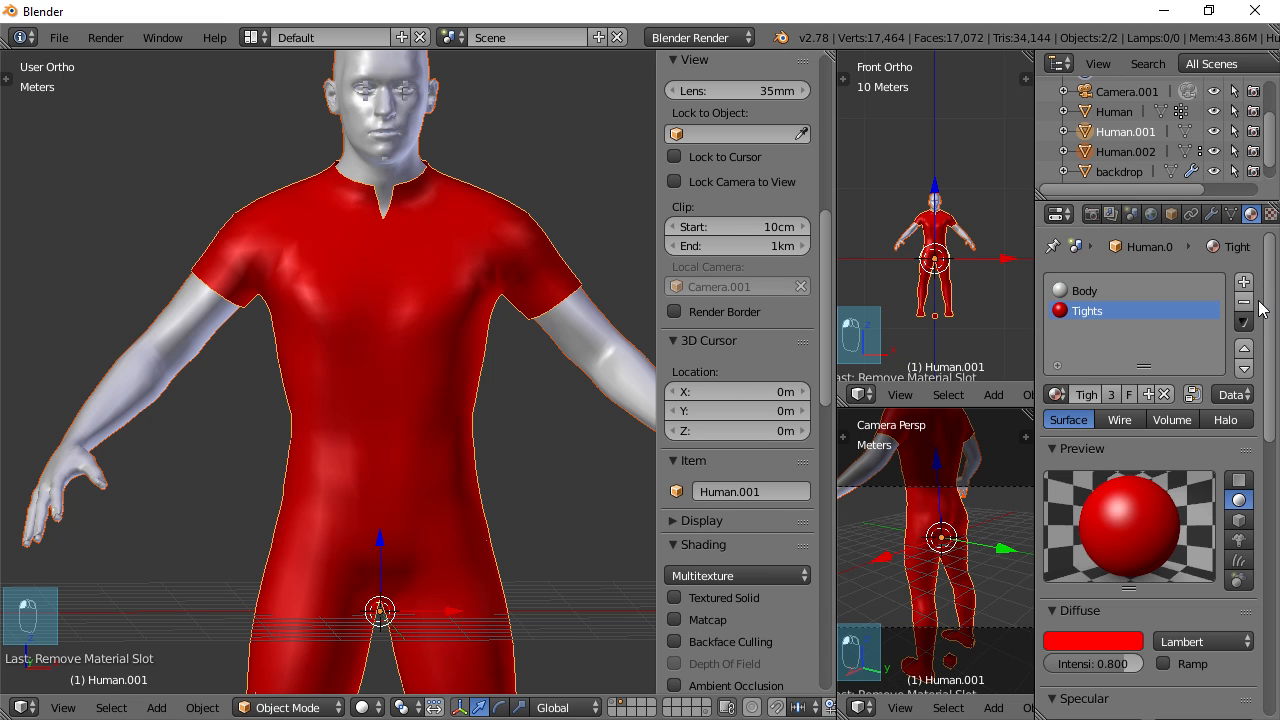
left_click(1110, 291)
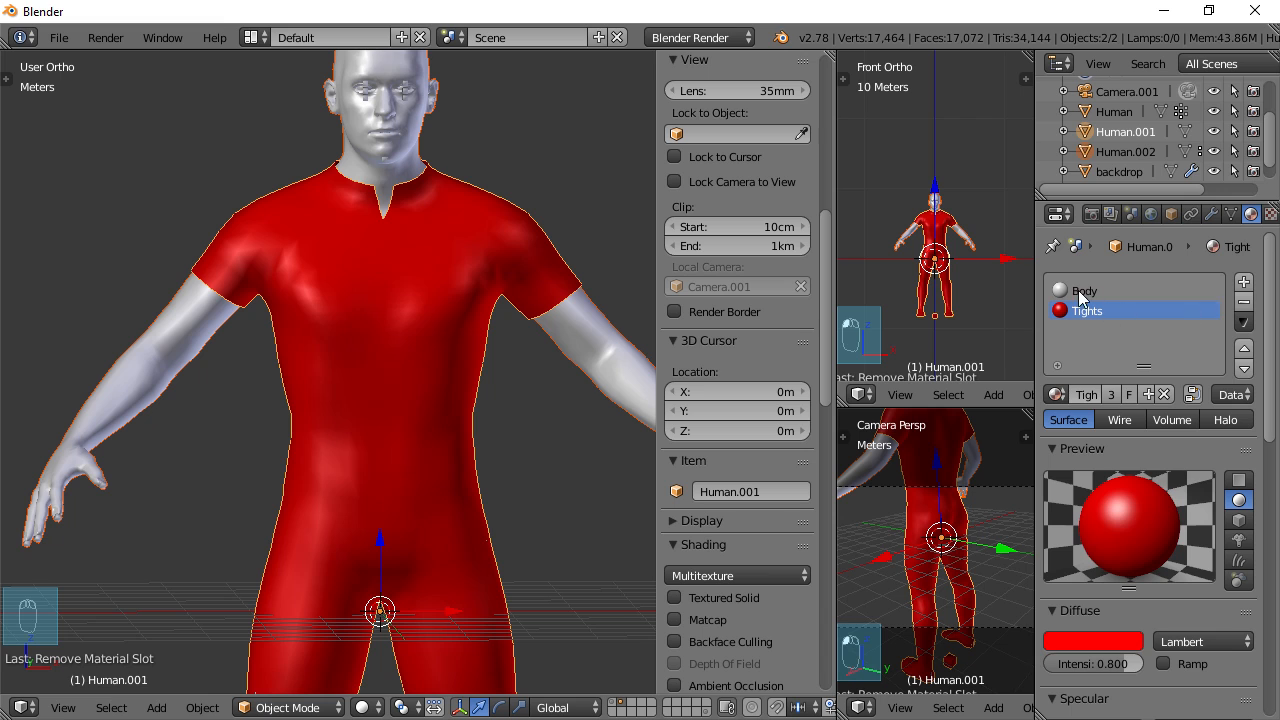
left_click(1245, 301)
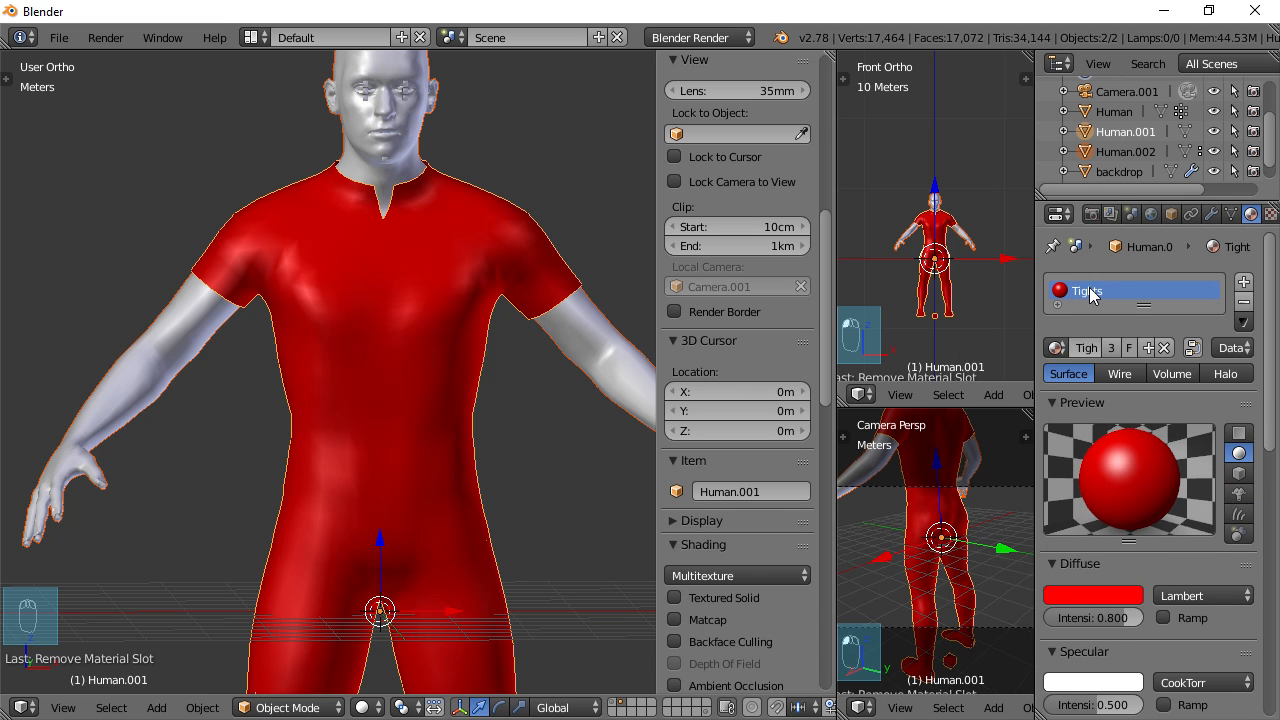
left_click(1247, 304)
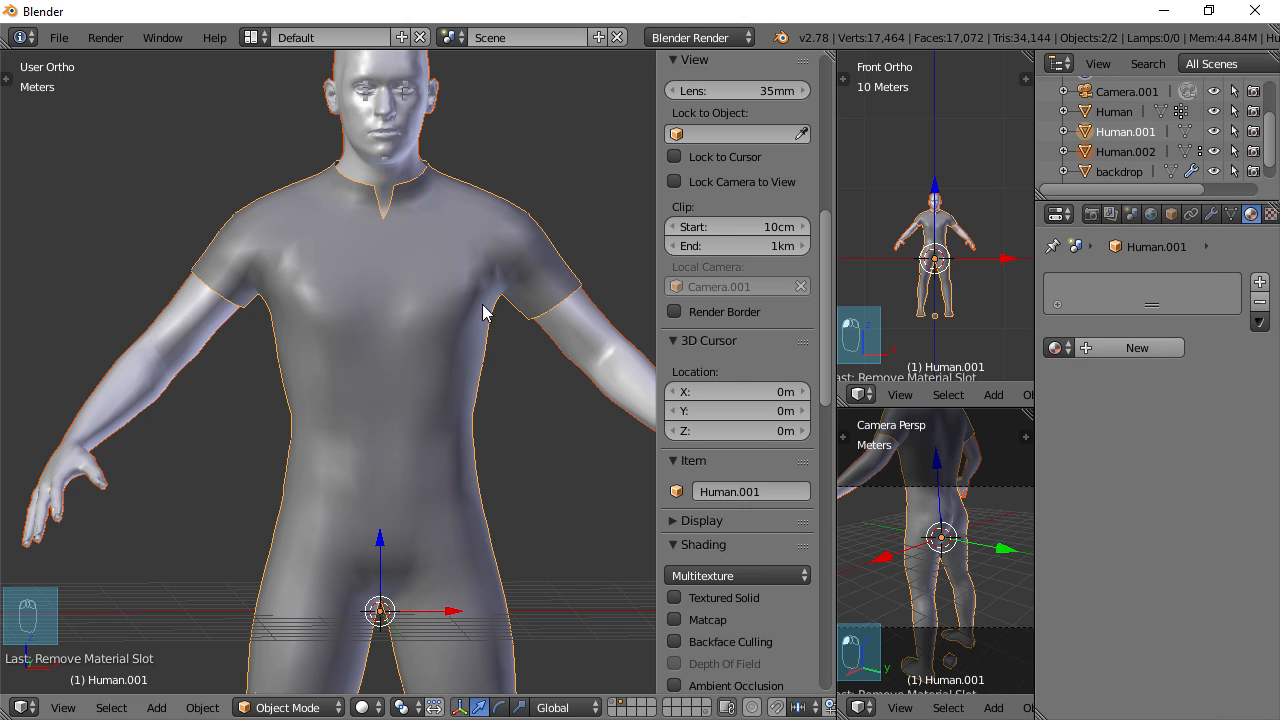
Create a new material on the garment and name it NewBodySuit
left_click(1134, 348)
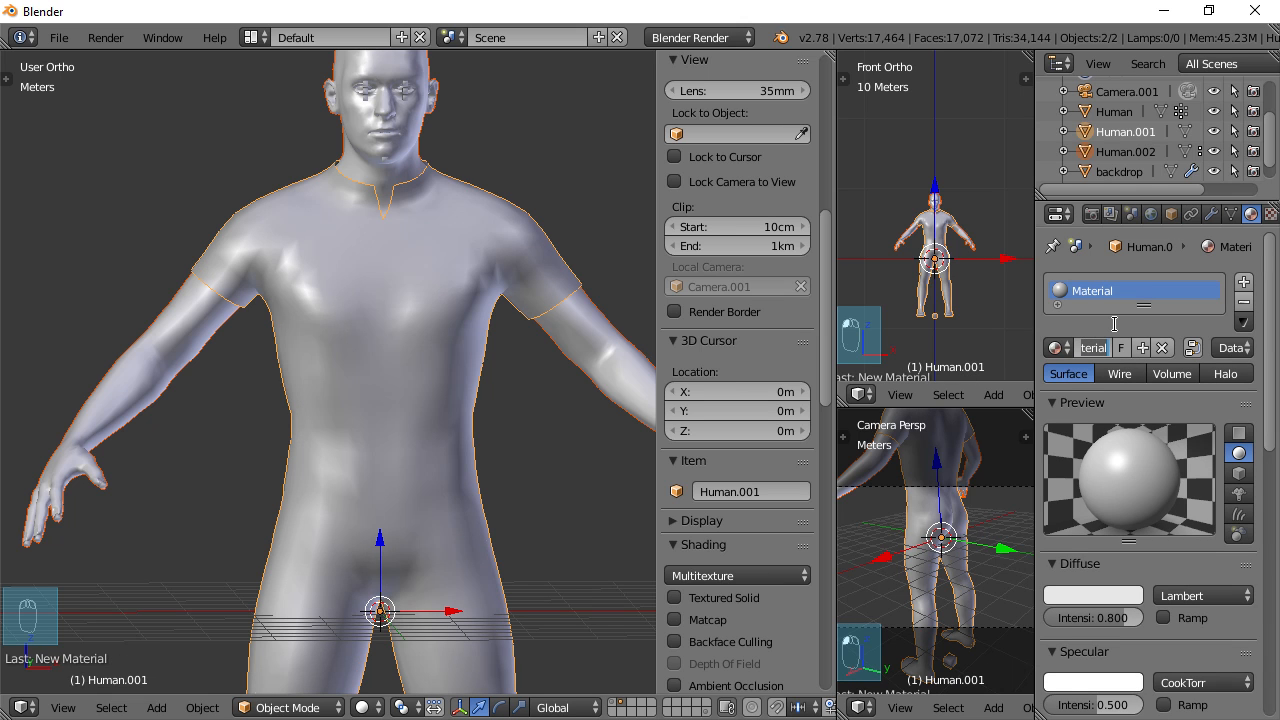
type("NewBodySuit")
key("Return")
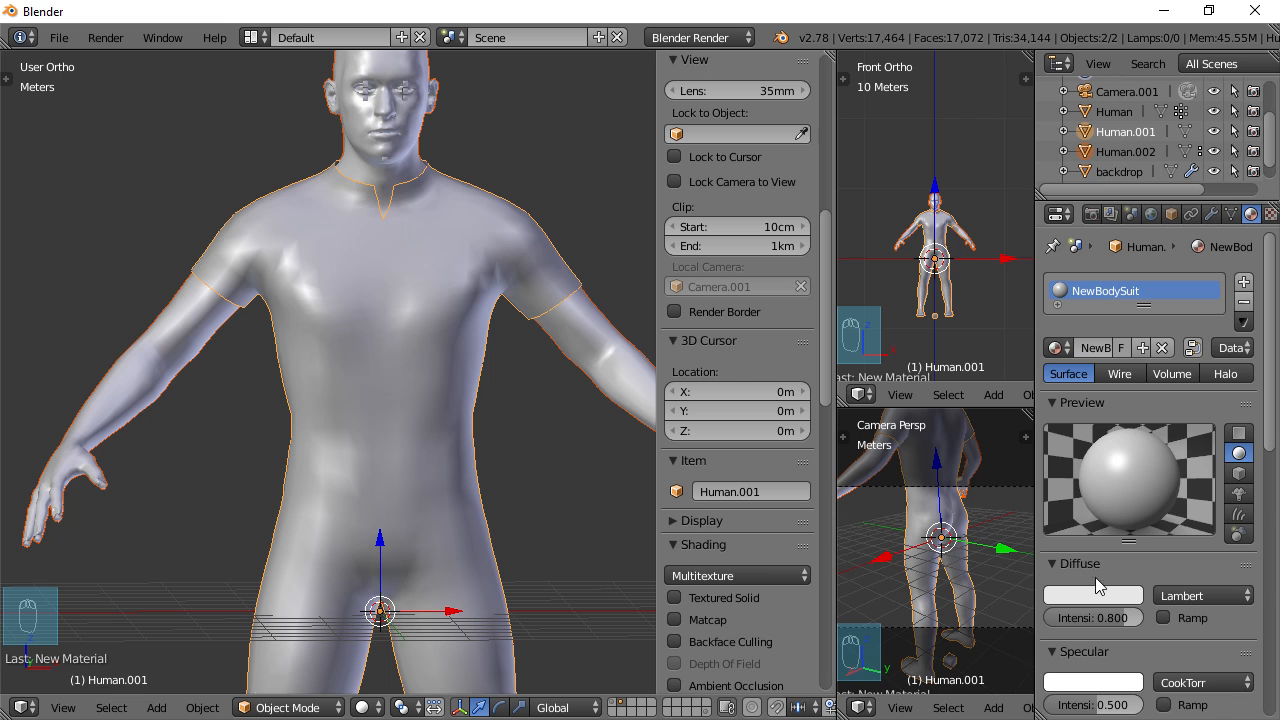
Set the NewBodySuit material's diffuse color to a light blue, R 0.136, G 0.578, B 0.800
scroll(1217, 558, "down", 4)
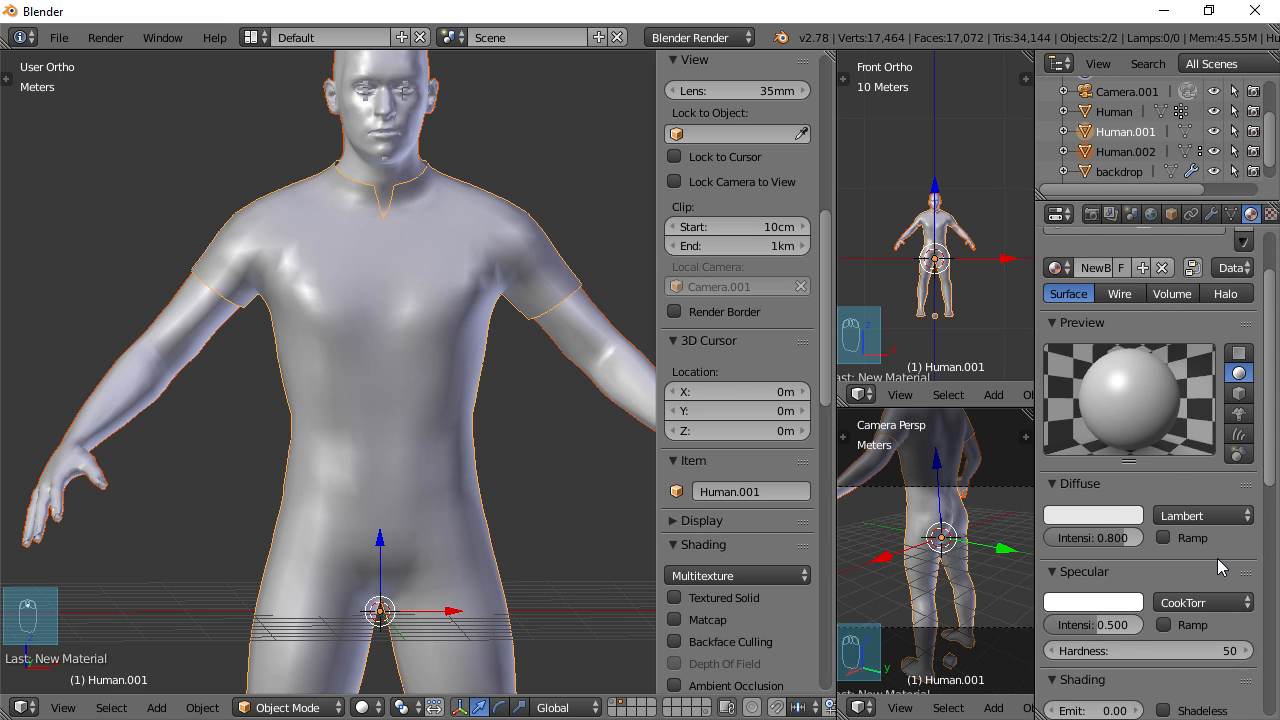
left_click(1096, 433)
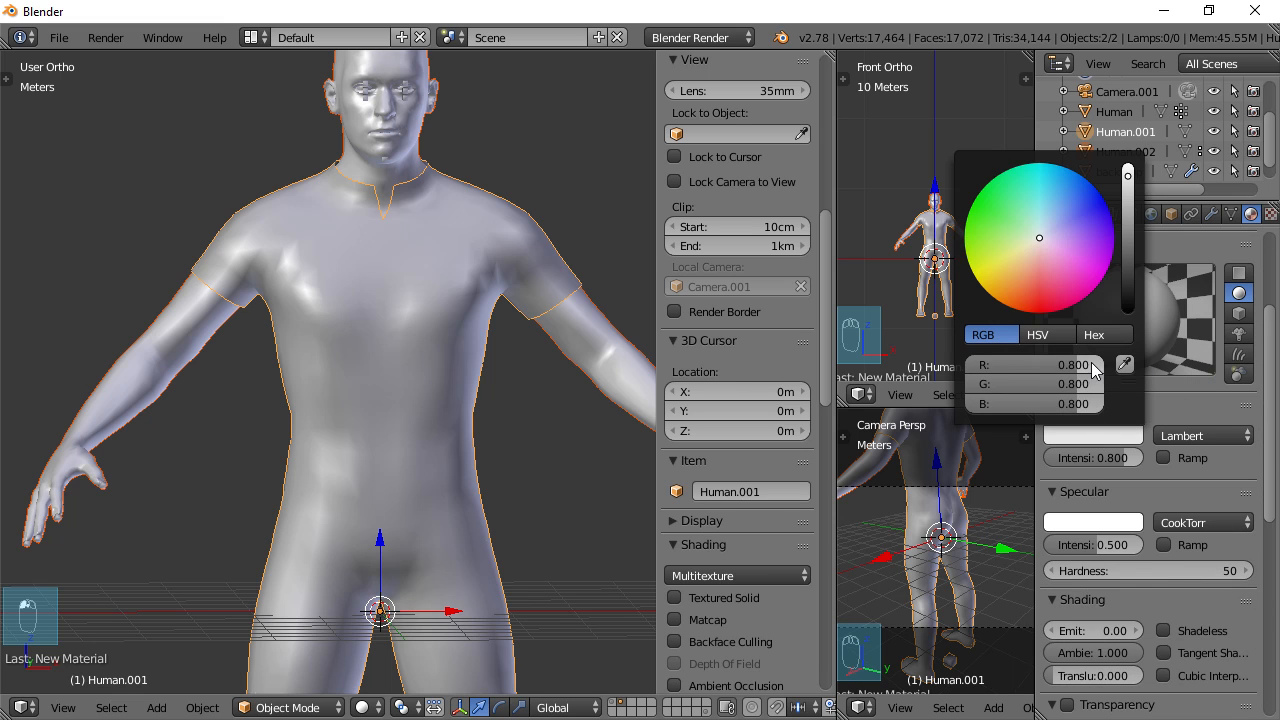
mouse_move(1039, 235)
left_mouse_down()
mouse_move(1018, 218)
mouse_move(1050, 197)
left_mouse_up()
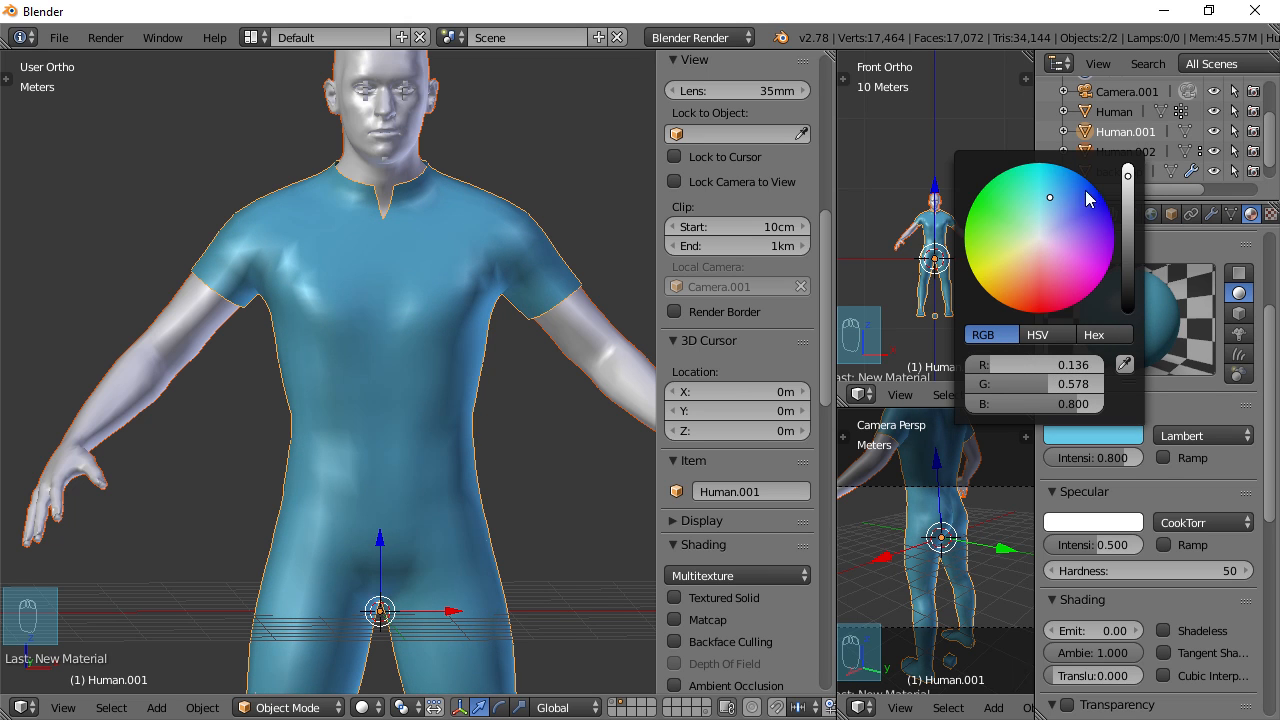
scroll(411, 428, "down", 4)
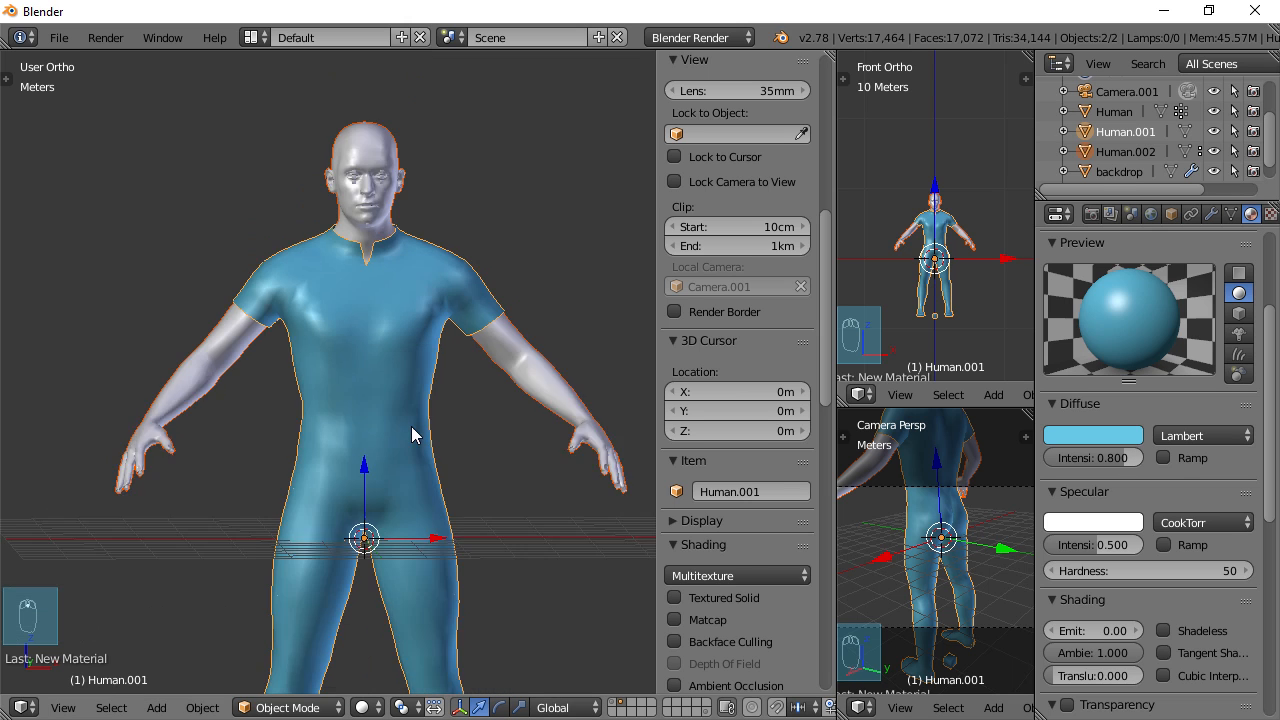
scroll(415, 435, "up", 4)
scroll(419, 446, "down", 3)
scroll(380, 500, "down", 2)
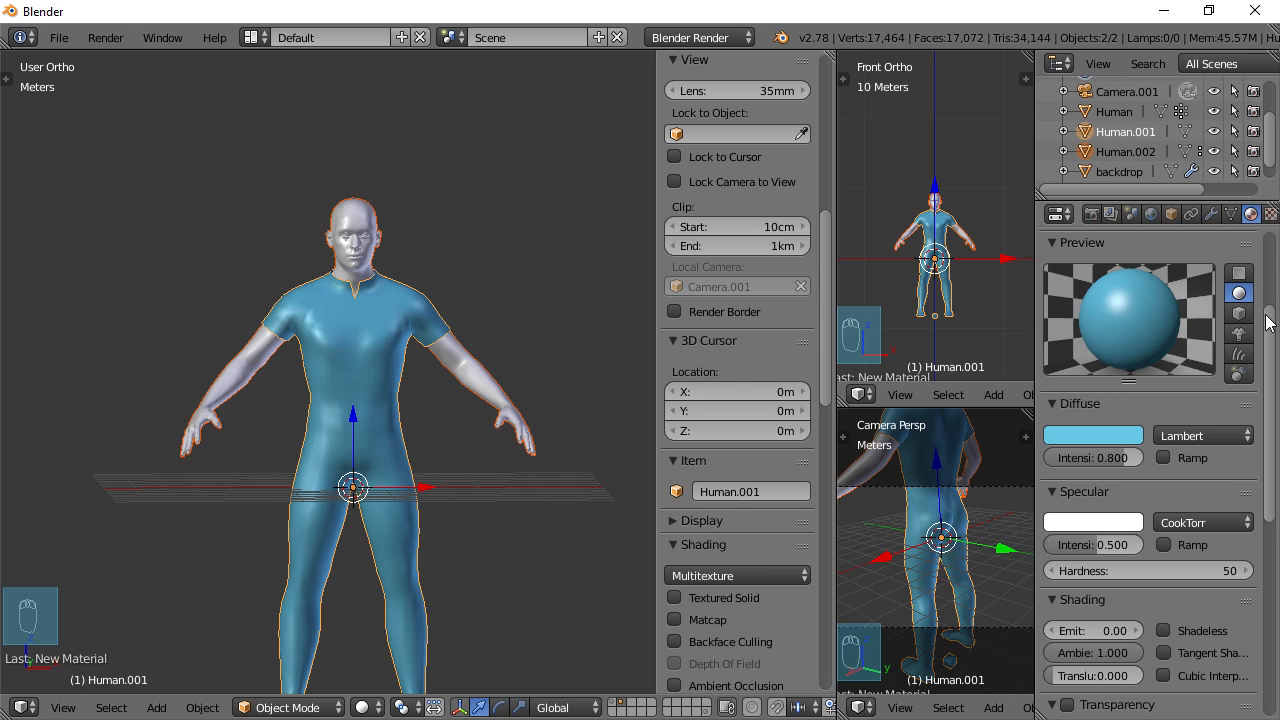
Look at the texture slots of the NewBodySuit material and at the garment on the character, and return to the material settings
scroll(1271, 324, "up", 4)
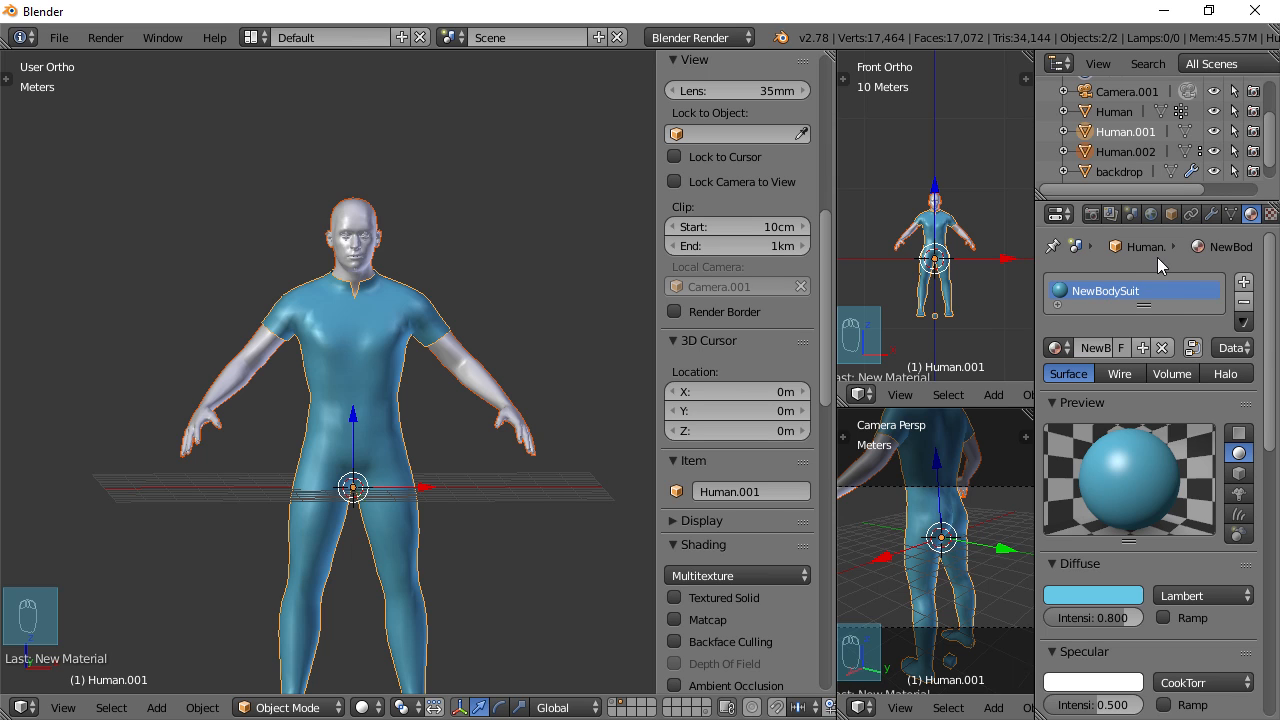
left_click(1270, 214)
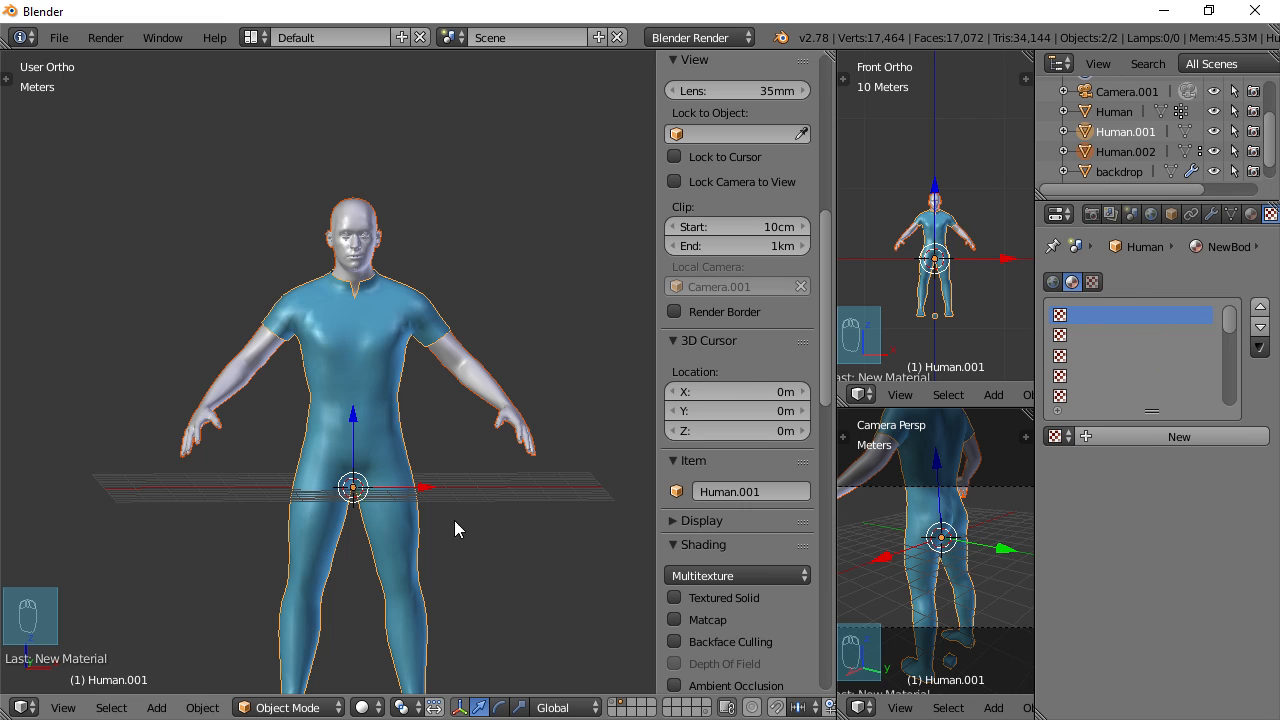
middle_click_drag(503, 460, 469, 445)
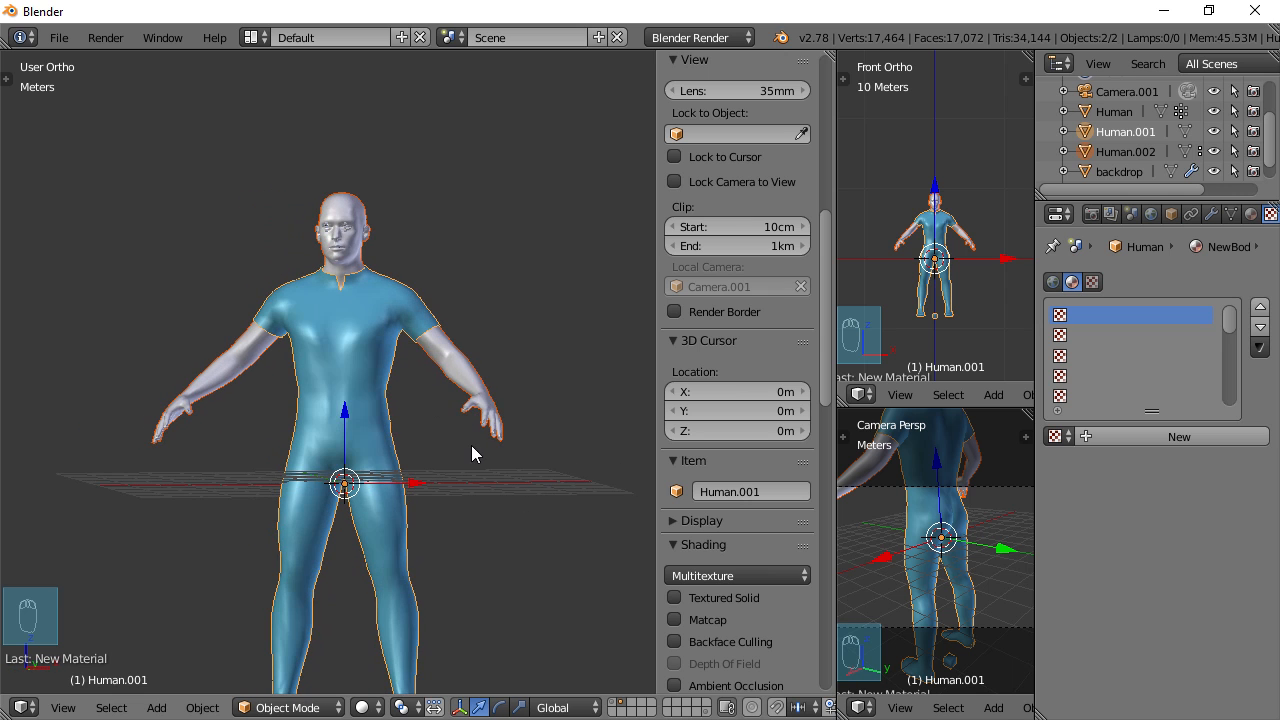
scroll(432, 426, "down", 1)
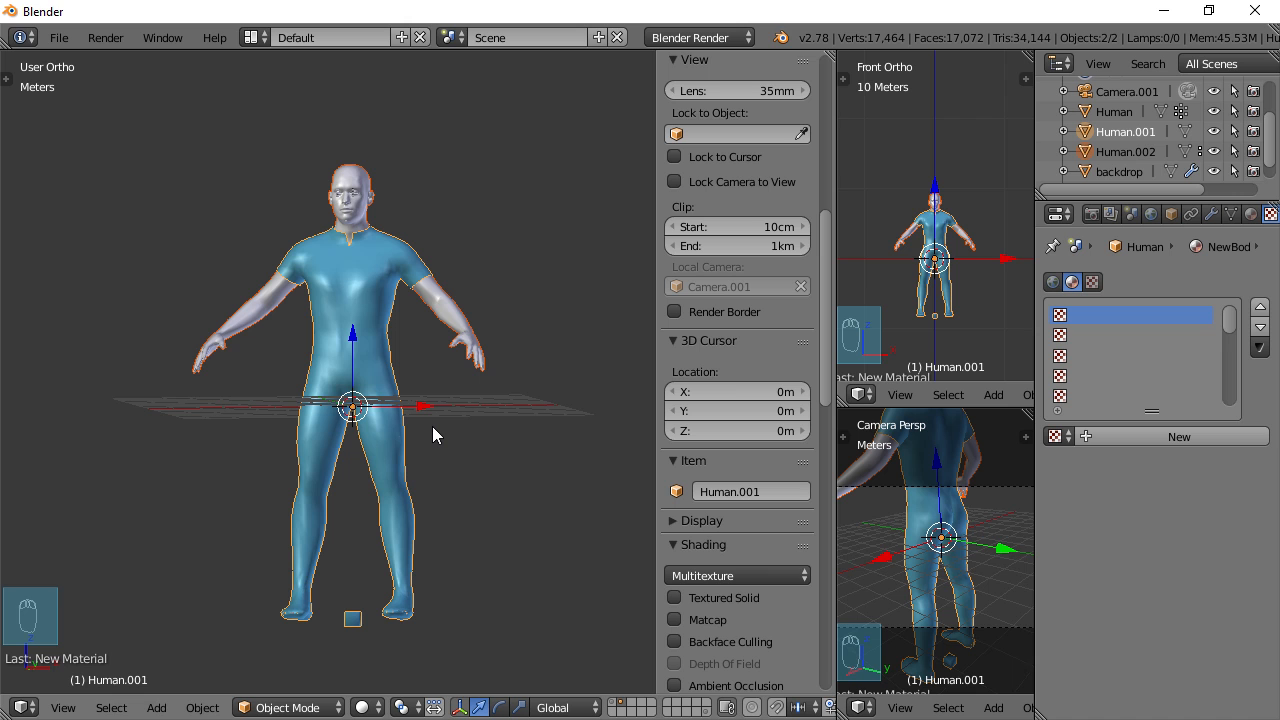
middle_click_drag(493, 457, 352, 418)
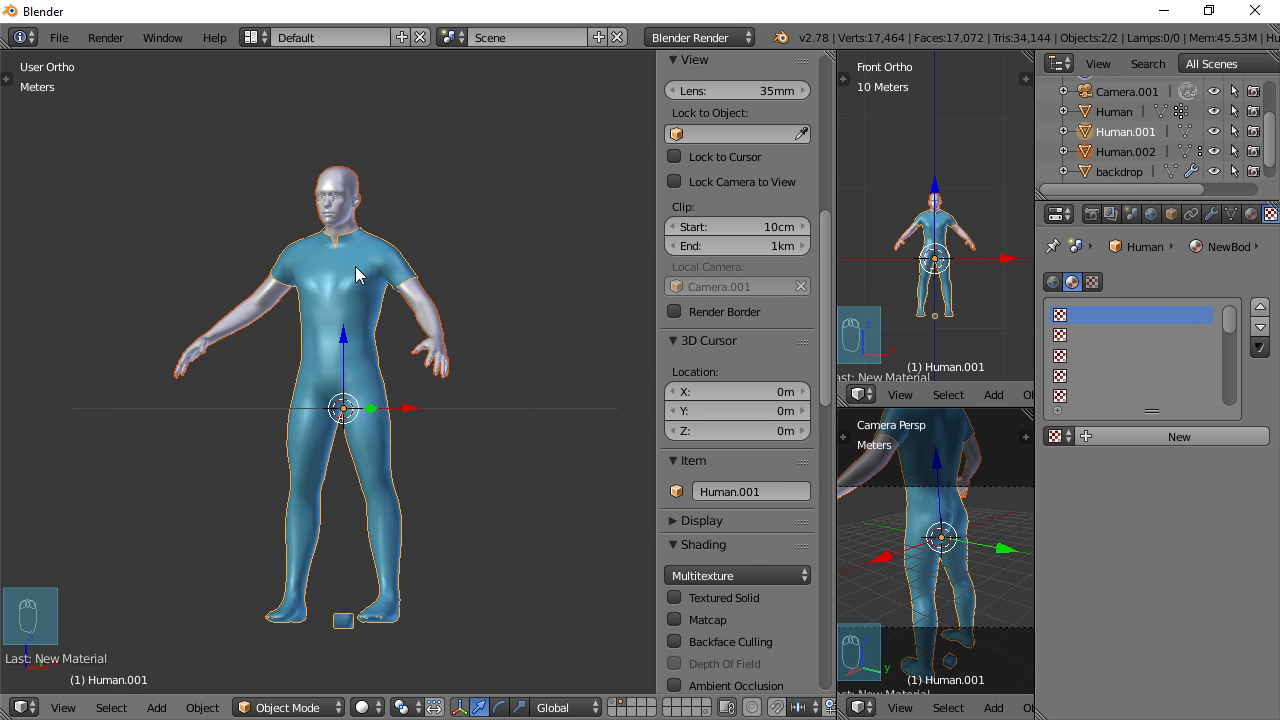
left_click(1250, 215)
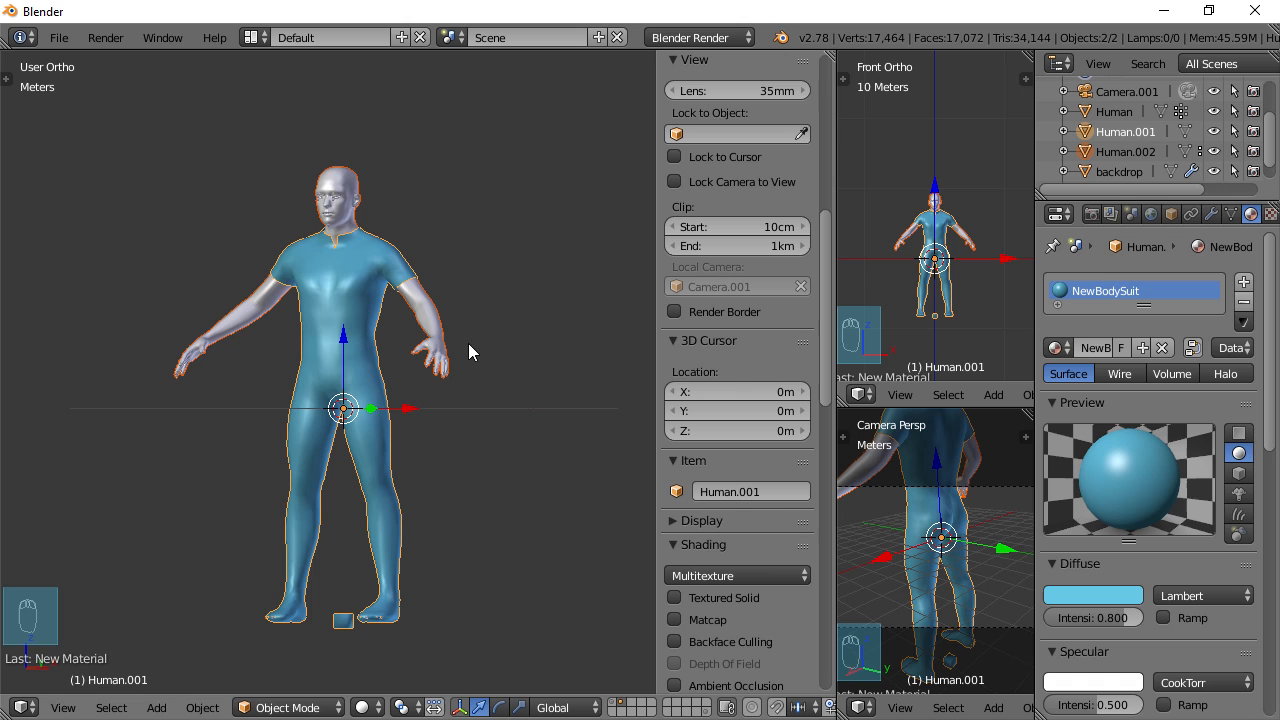
scroll(362, 297, "up", 3)
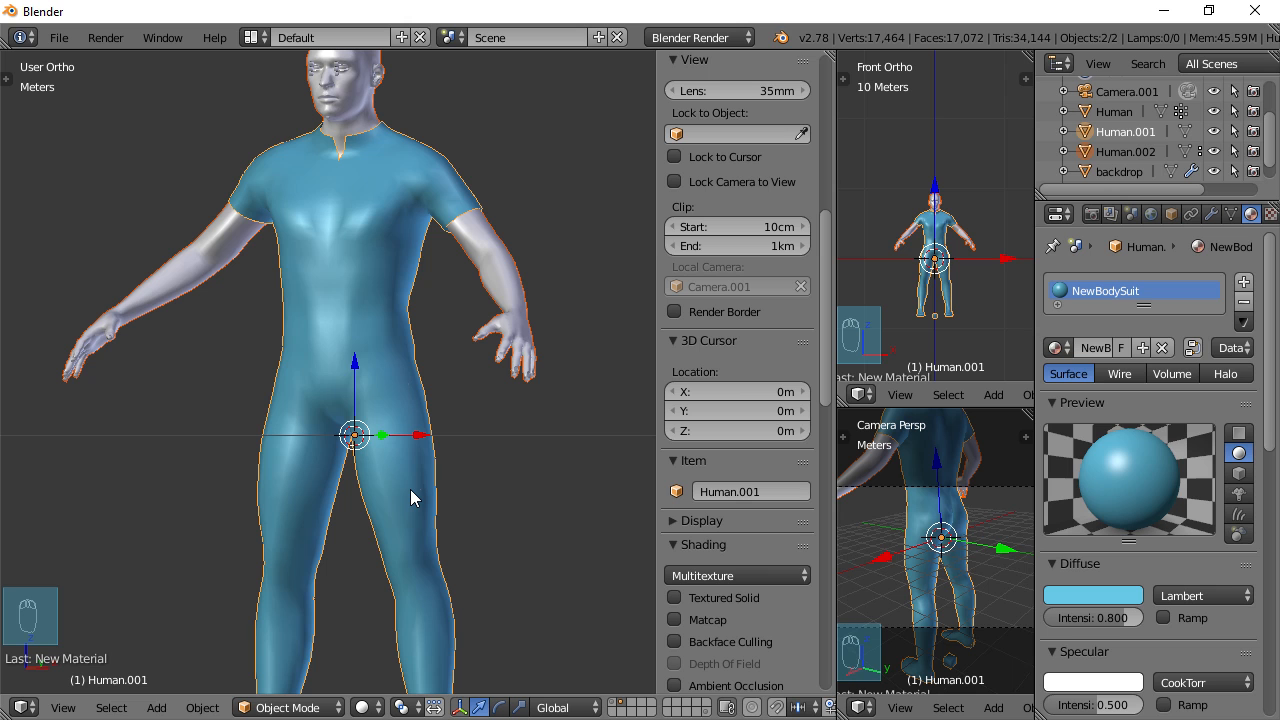
scroll(410, 497, "down", 3)
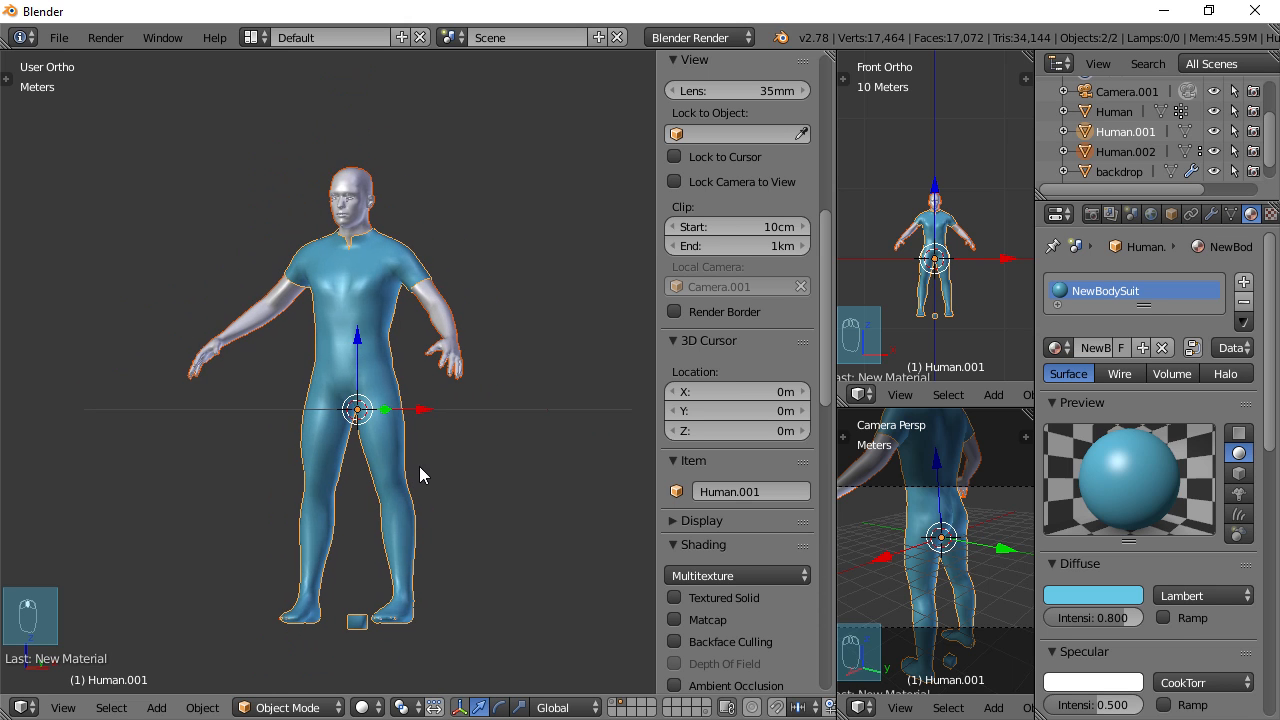
scroll(437, 443, "up", 5)
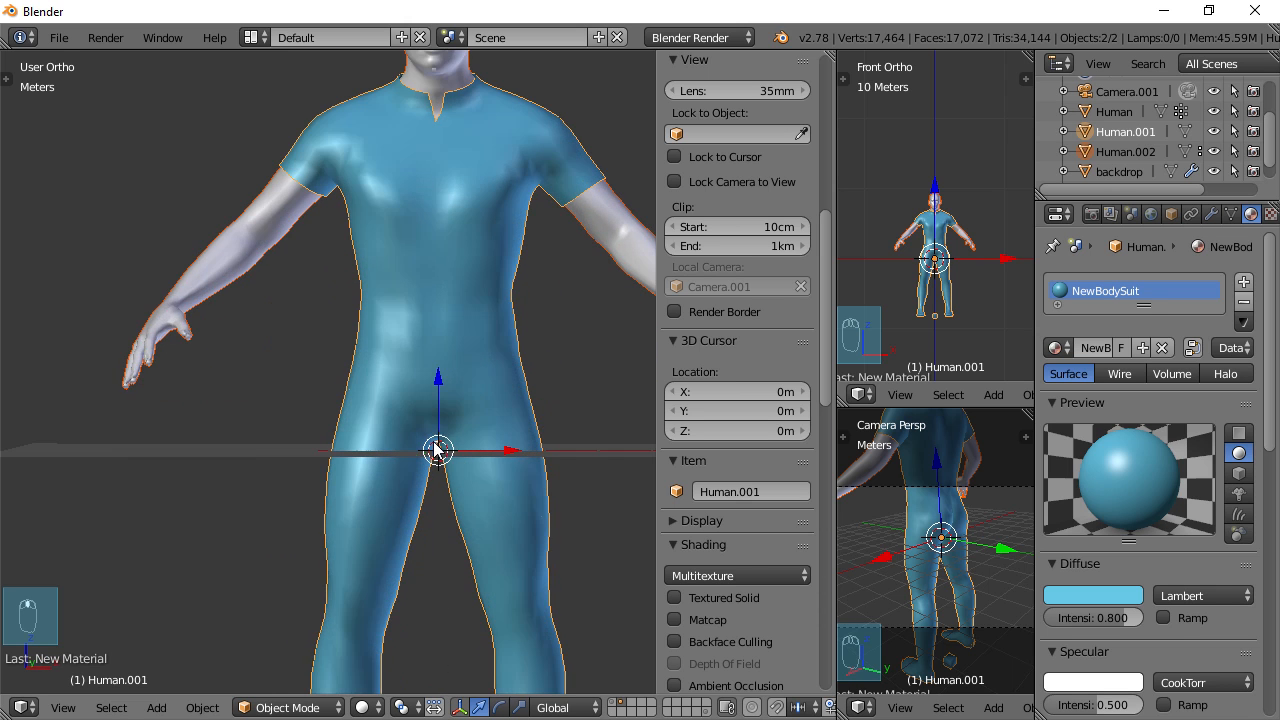
scroll(387, 422, "down", 3)
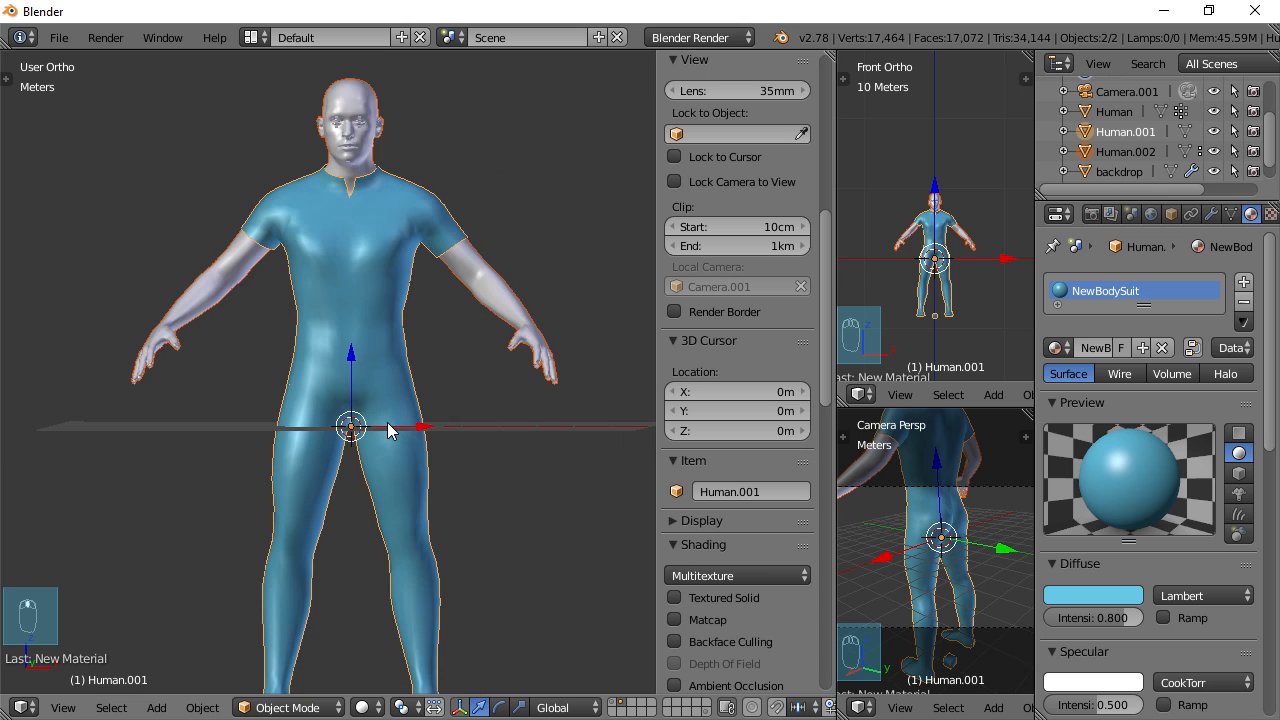
middle_click_drag(387, 422, 443, 411, "shift")
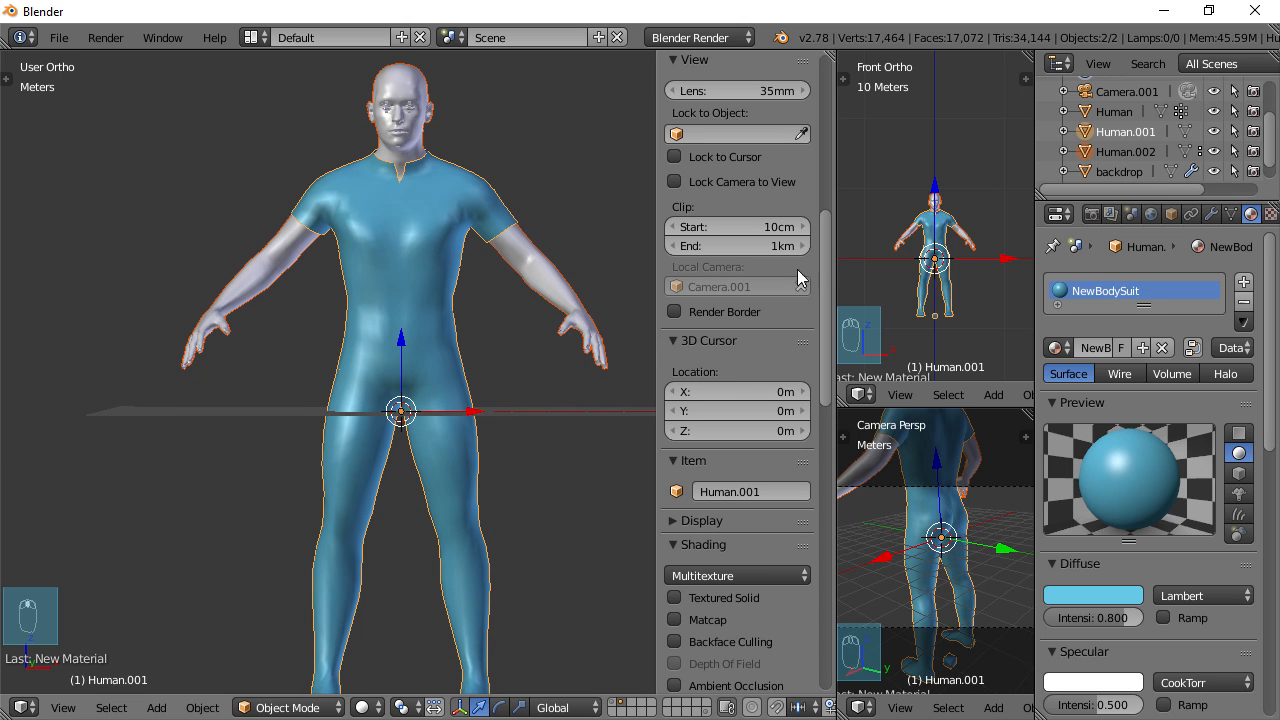
Select all of the garment's geometry in Edit Mode and create the Make Clothes vertex groups from the selection
left_click(1231, 214)
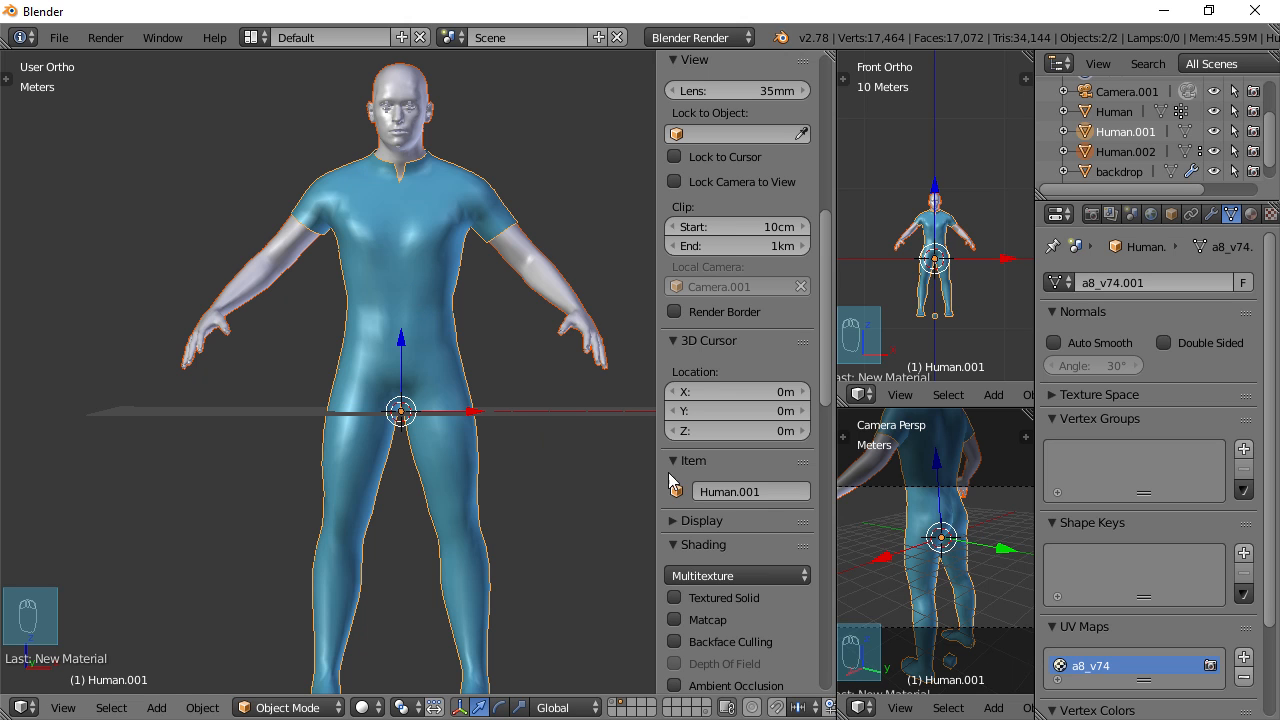
left_click_drag(822, 372, 824, 553)
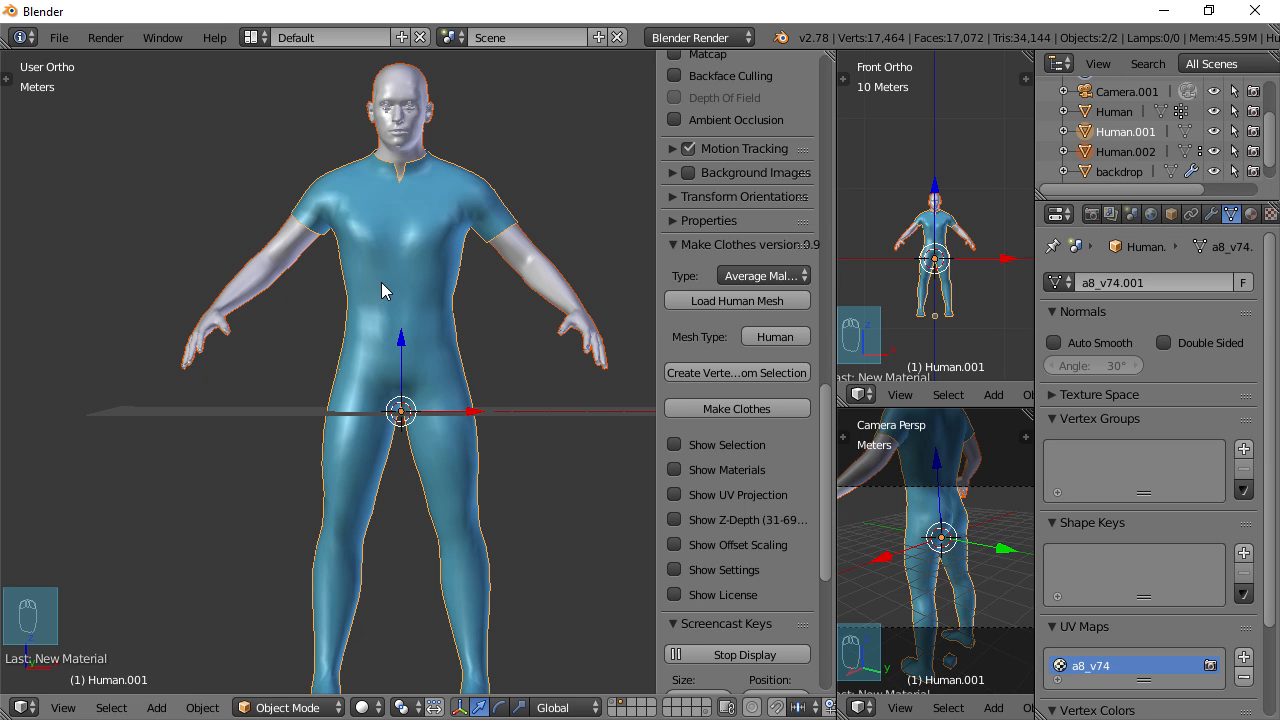
key("Tab")
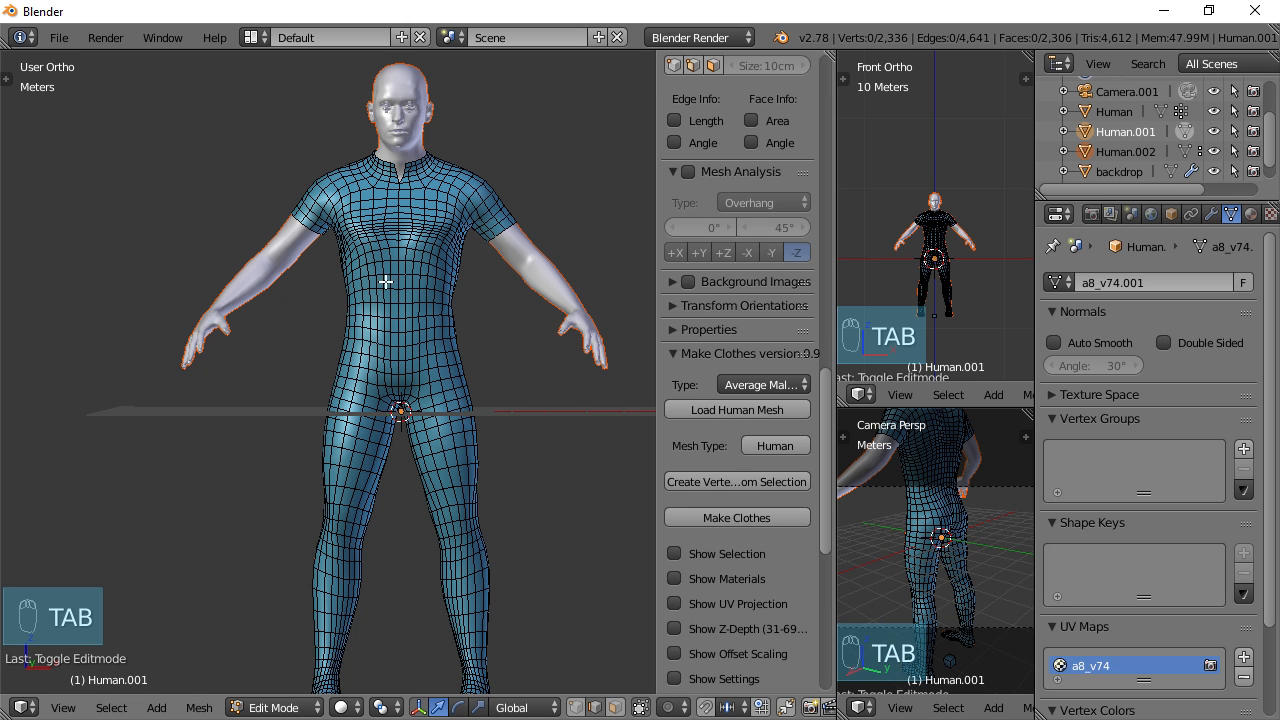
key("a")
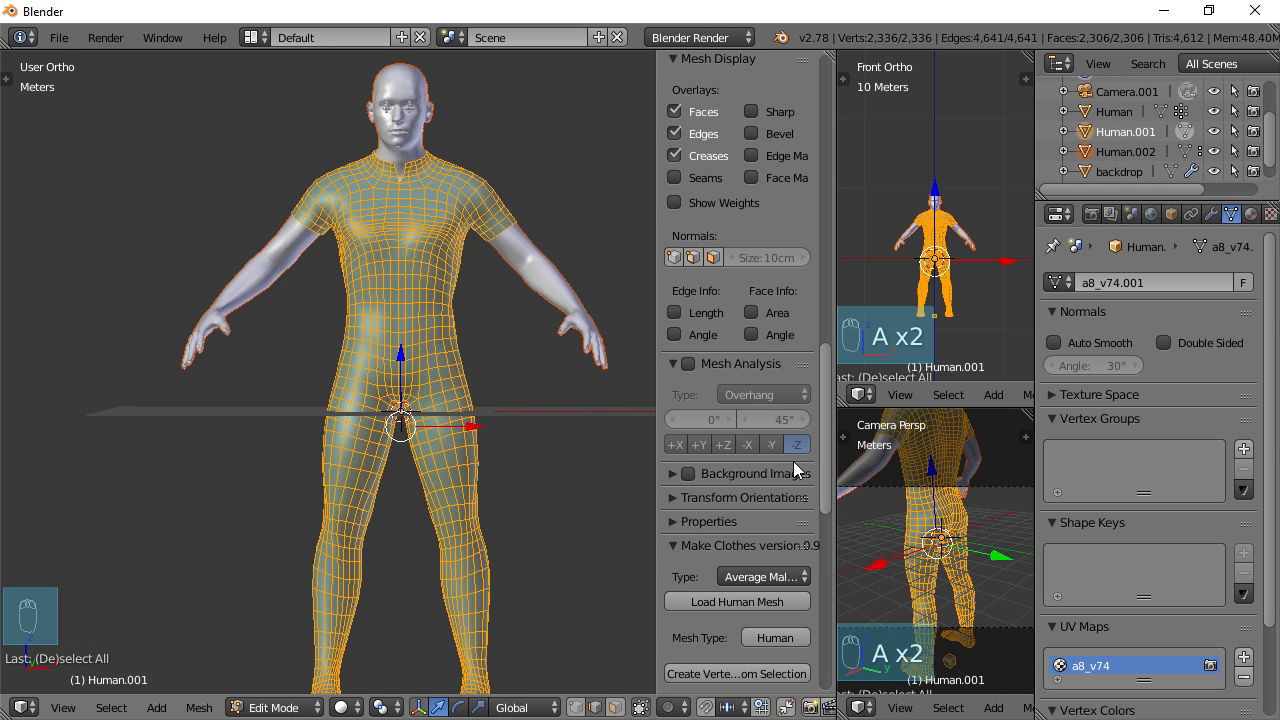
scroll(815, 463, "down", 5)
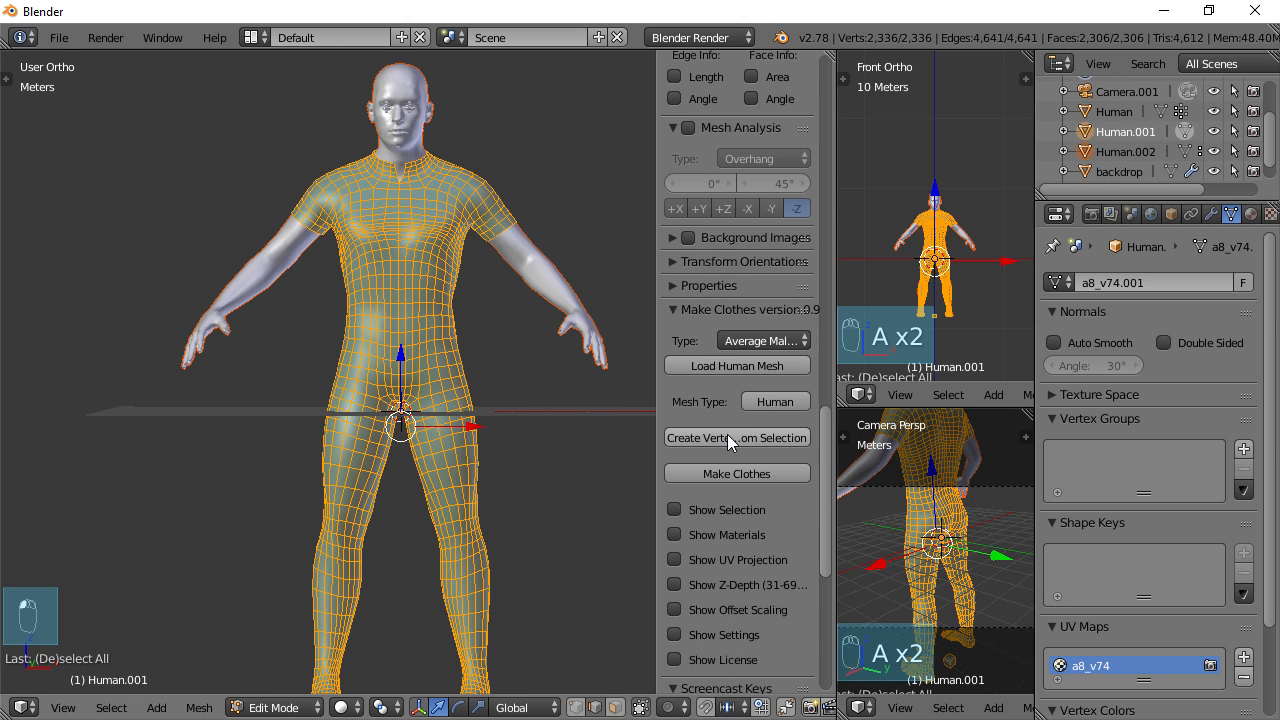
left_click(726, 437)
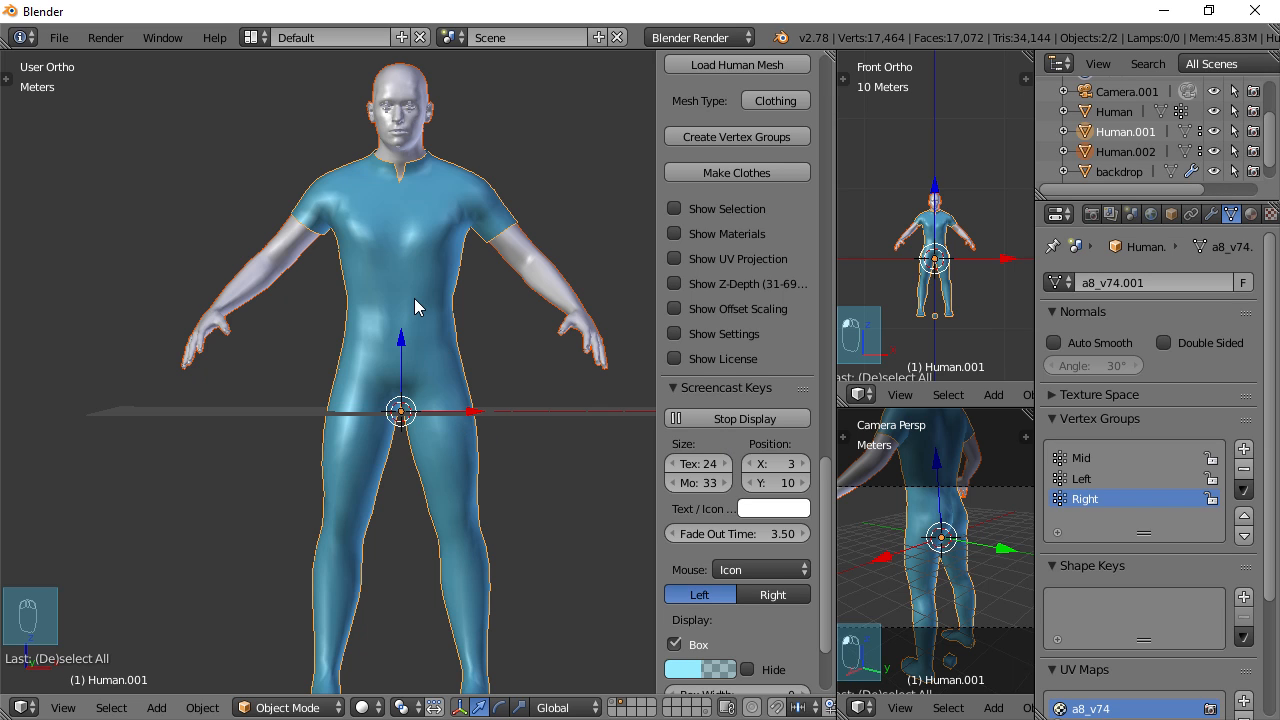
Clear the selection in Edit Mode and check the garment's Mid vertex group by selecting and deselecting its vertices
key("Tab")
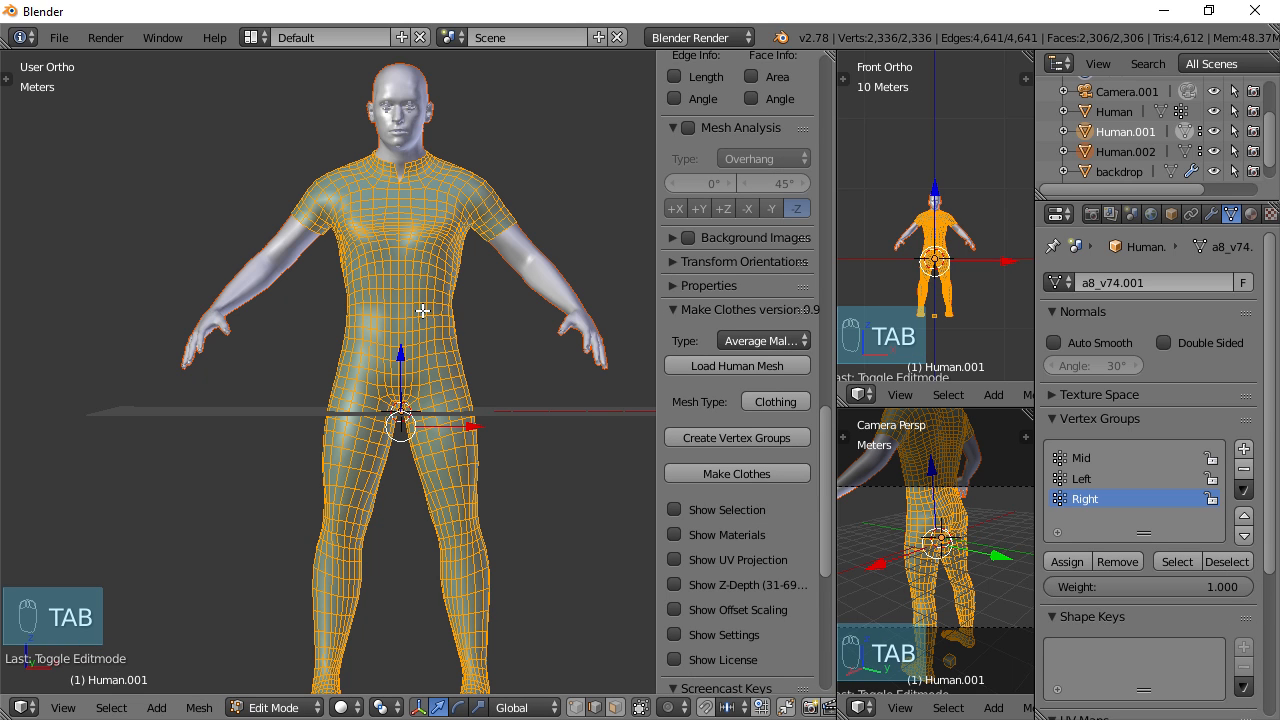
key("a")
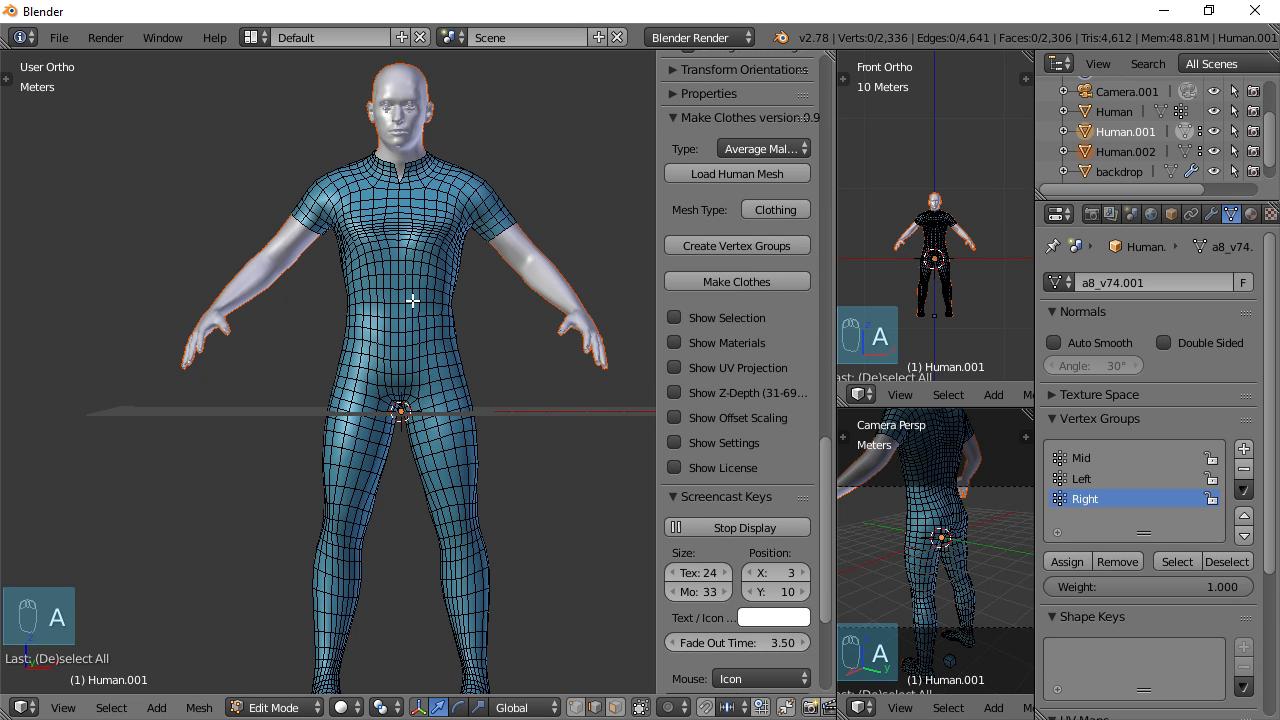
left_click(1080, 459)
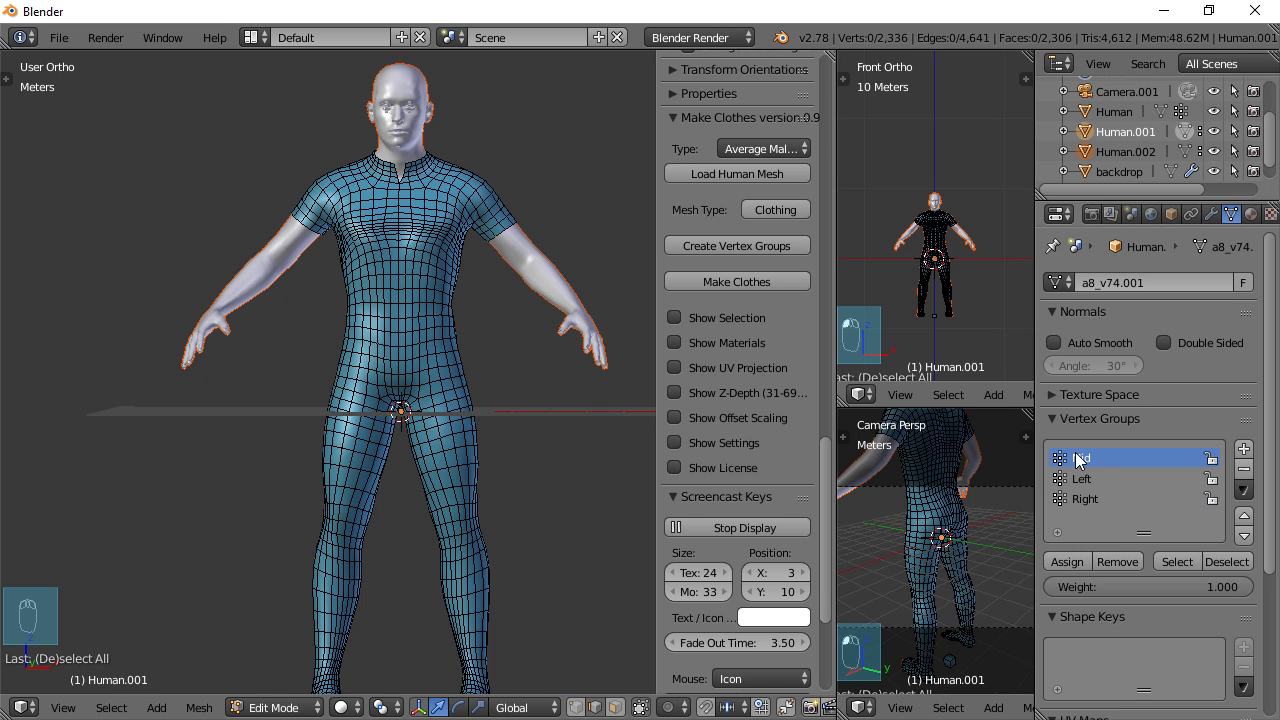
left_click(1175, 560)
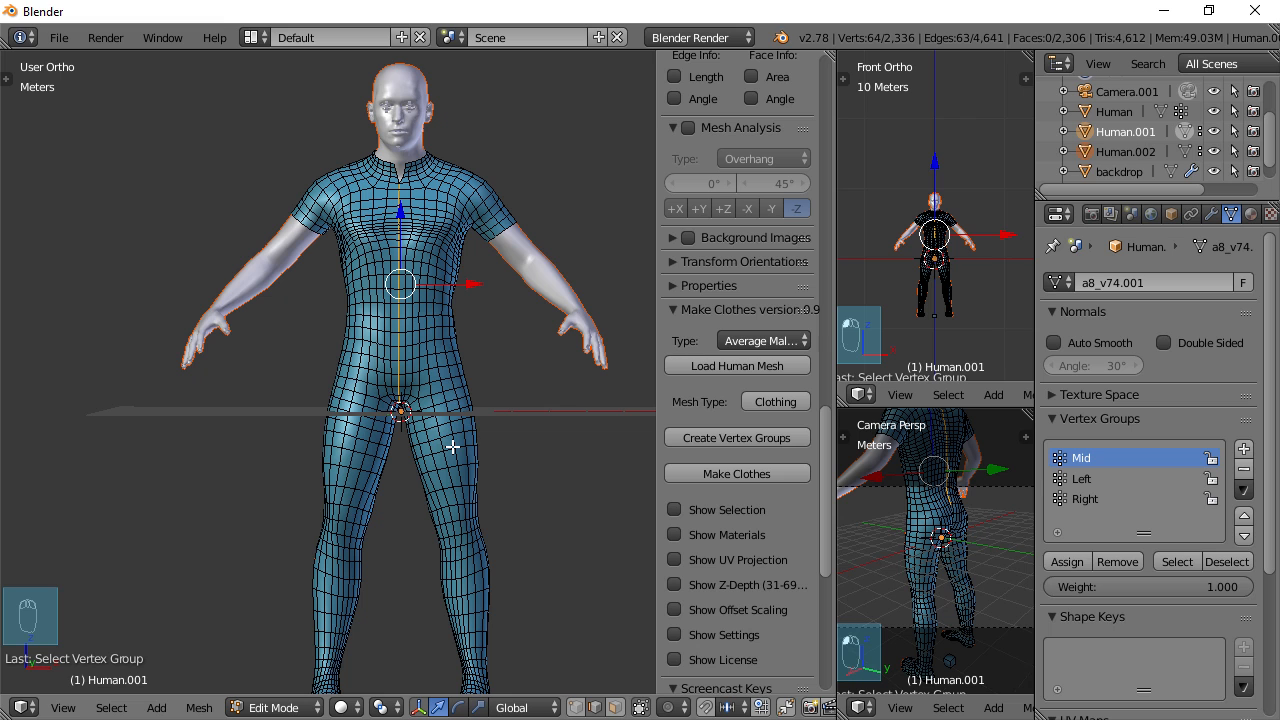
left_click(1217, 558)
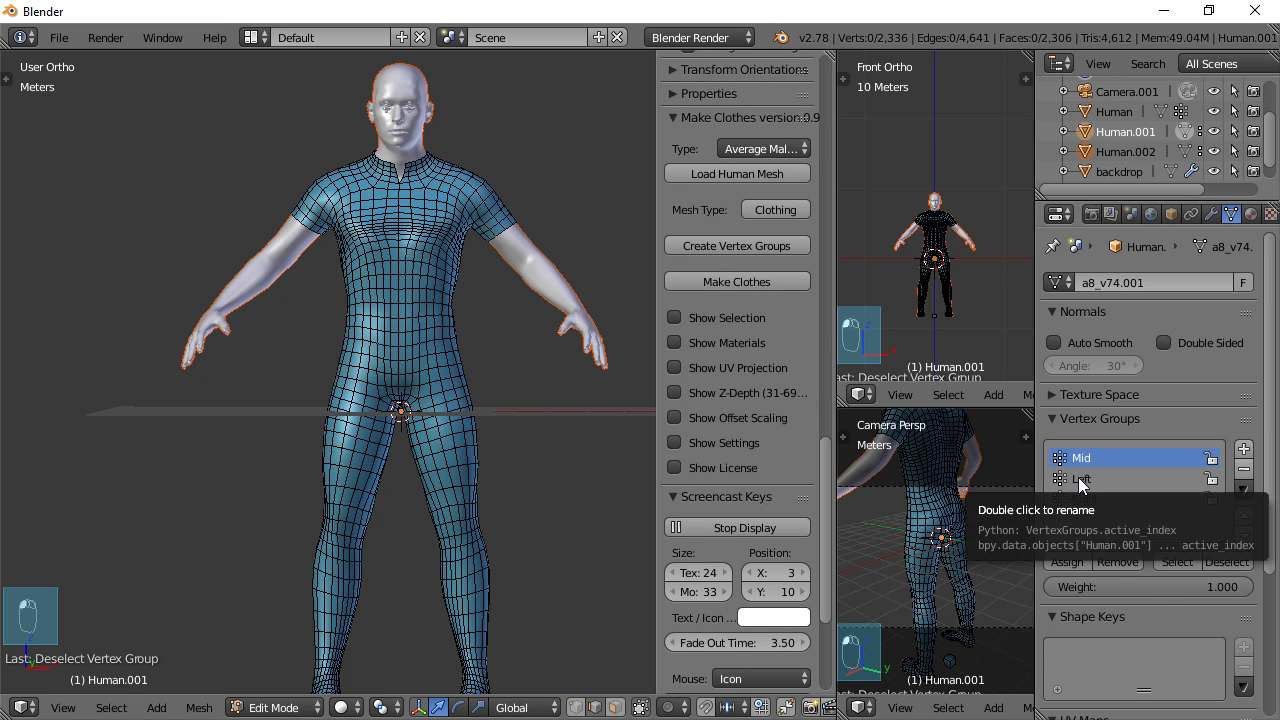
Check the Left and Right vertex groups by selecting and deselecting each group's vertices in turn
left_click(1080, 480)
left_click(1176, 562)
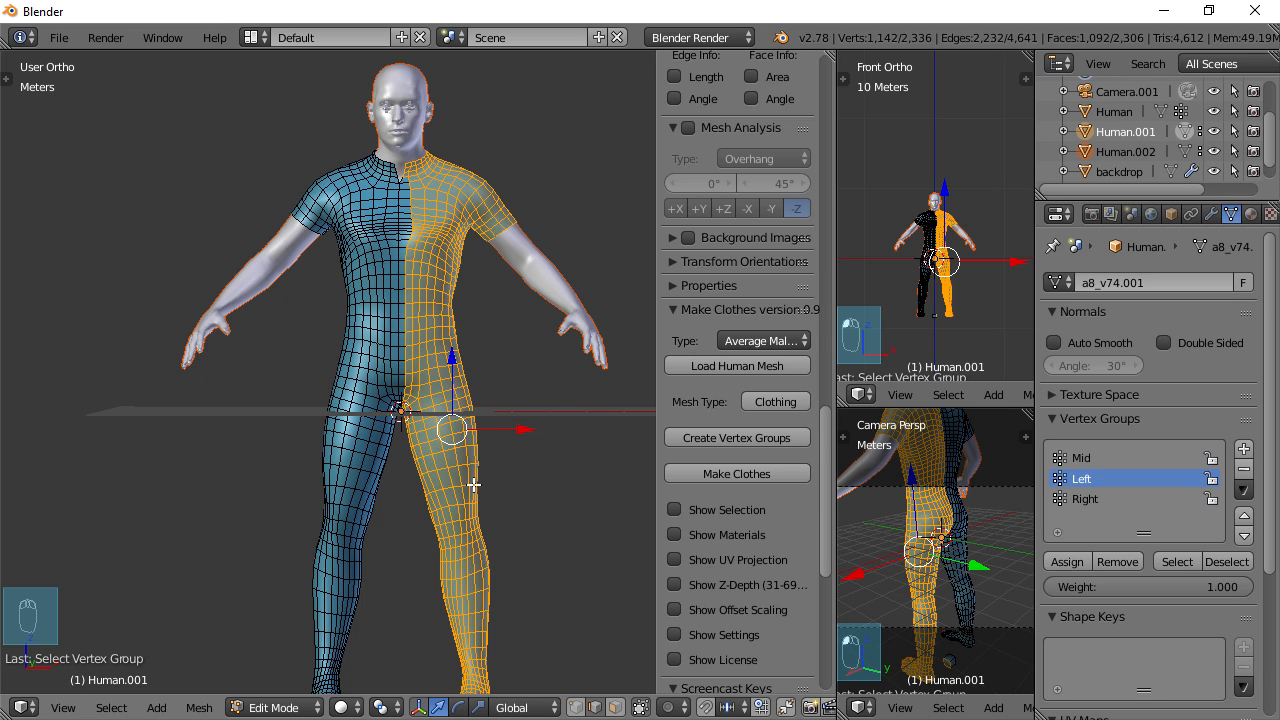
left_click(1225, 561)
left_click(1089, 499)
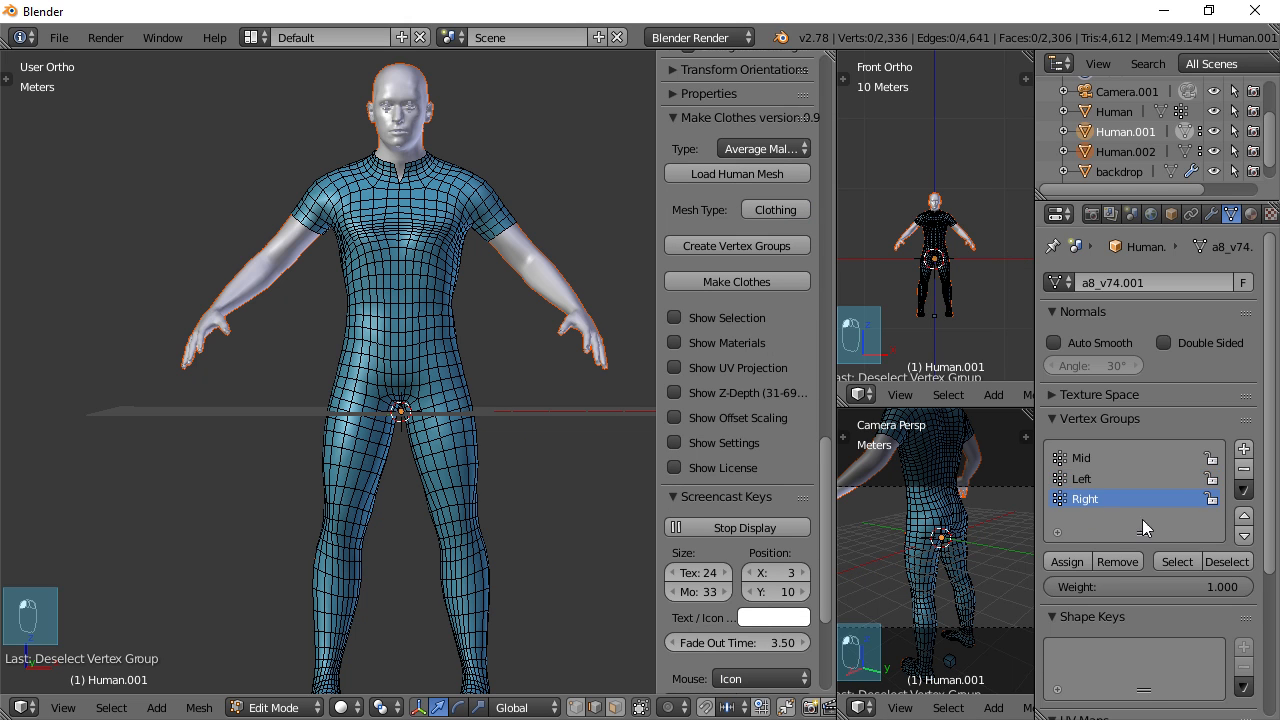
left_click(1178, 561)
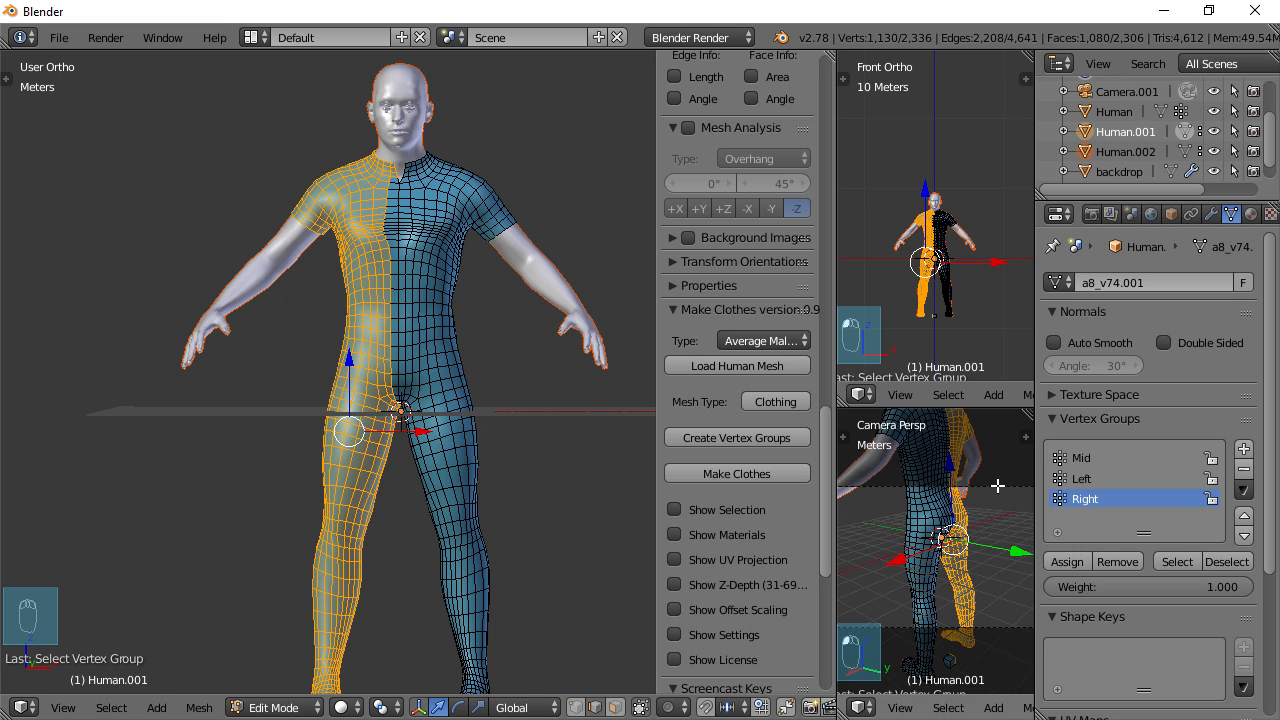
left_click(1233, 565)
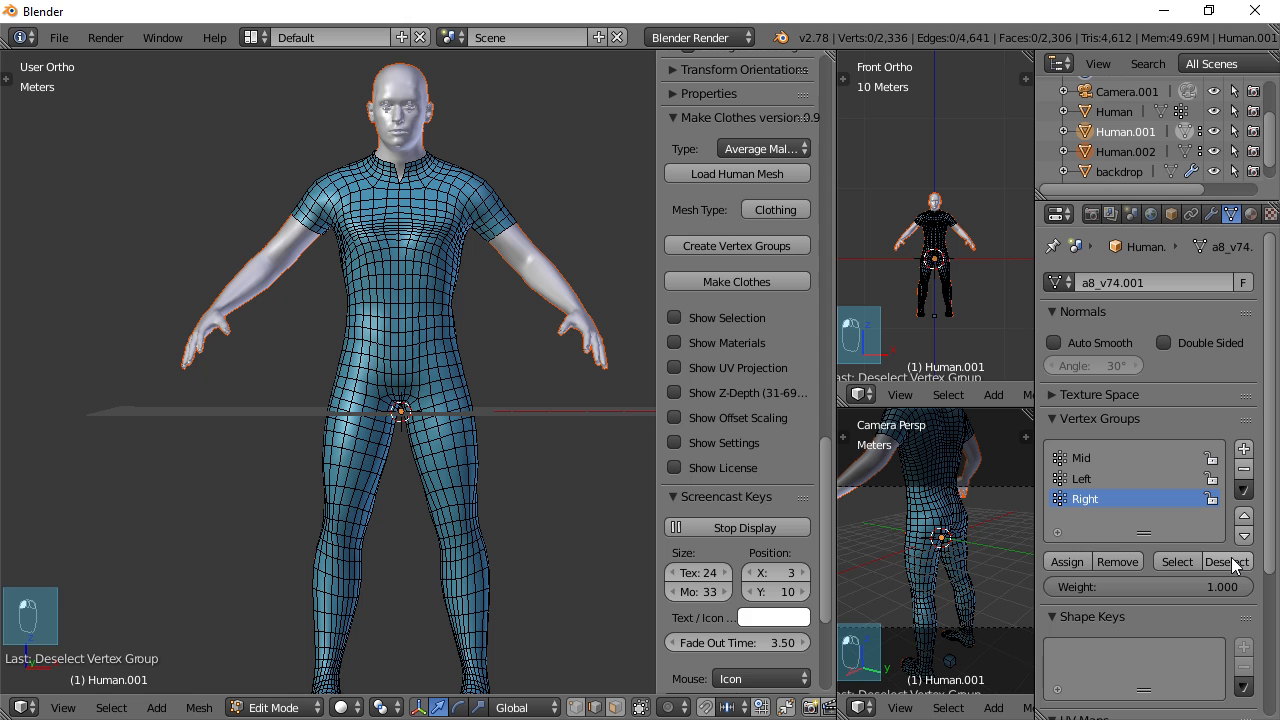
Bring the whole garment into view and return it to Object Mode
scroll(575, 405, "down", 2)
scroll(555, 410, "up", 4)
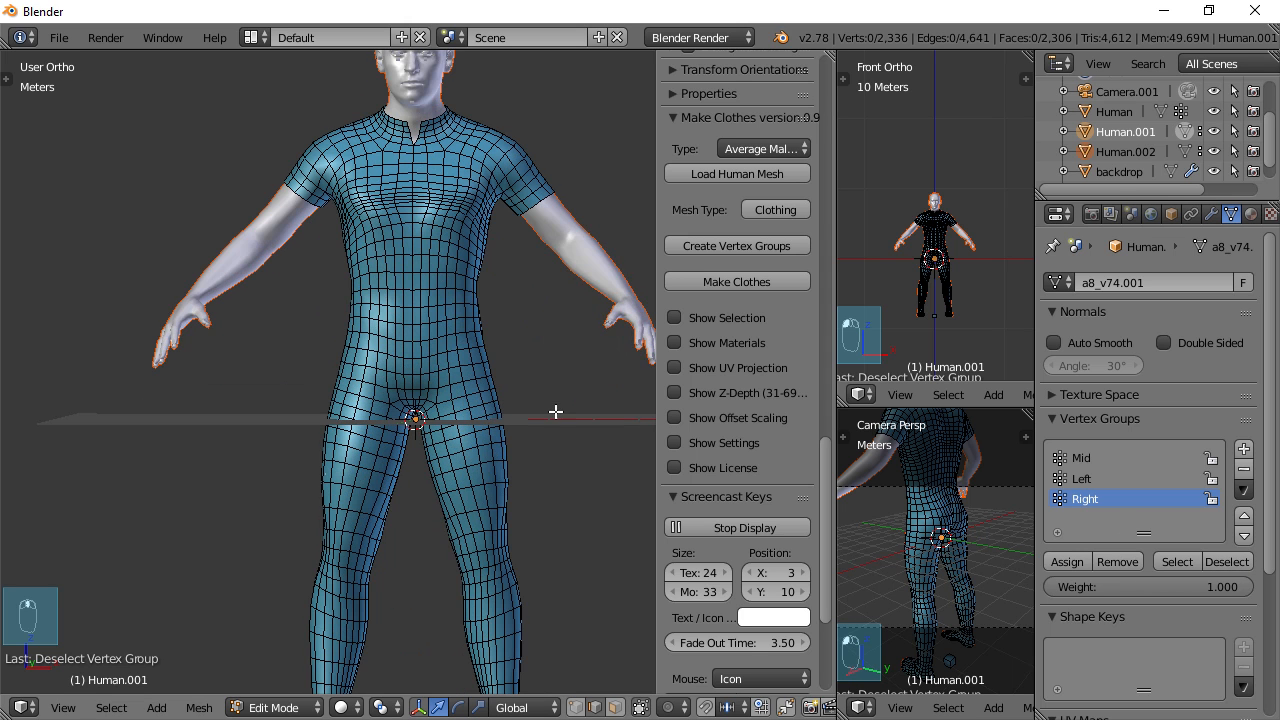
scroll(557, 408, "down", 2)
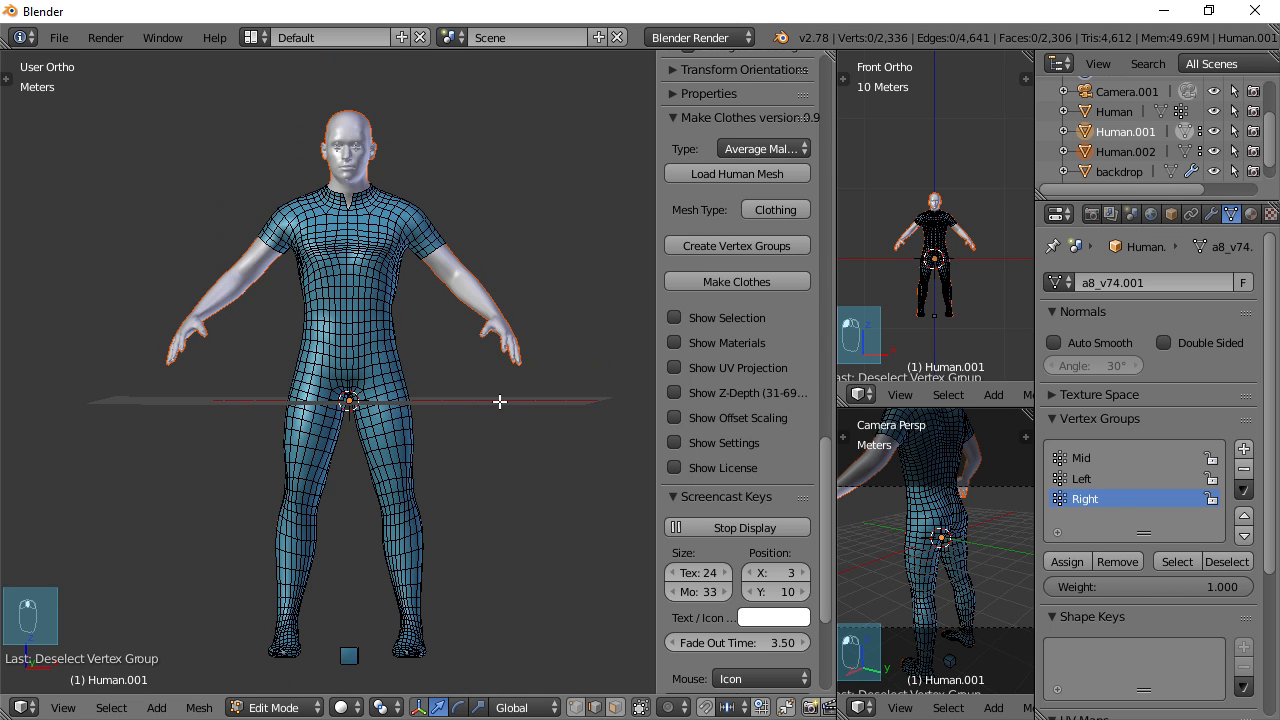
middle_click_drag(446, 434, 484, 437, "shift")
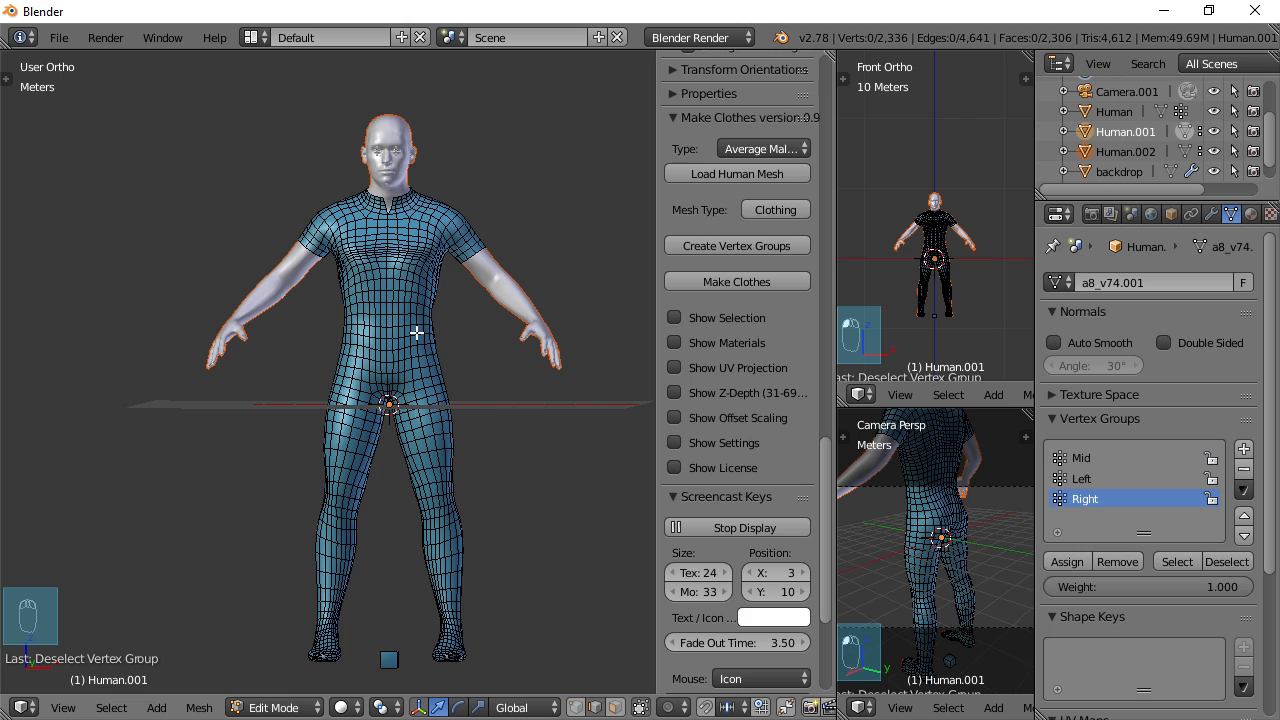
key("Tab")
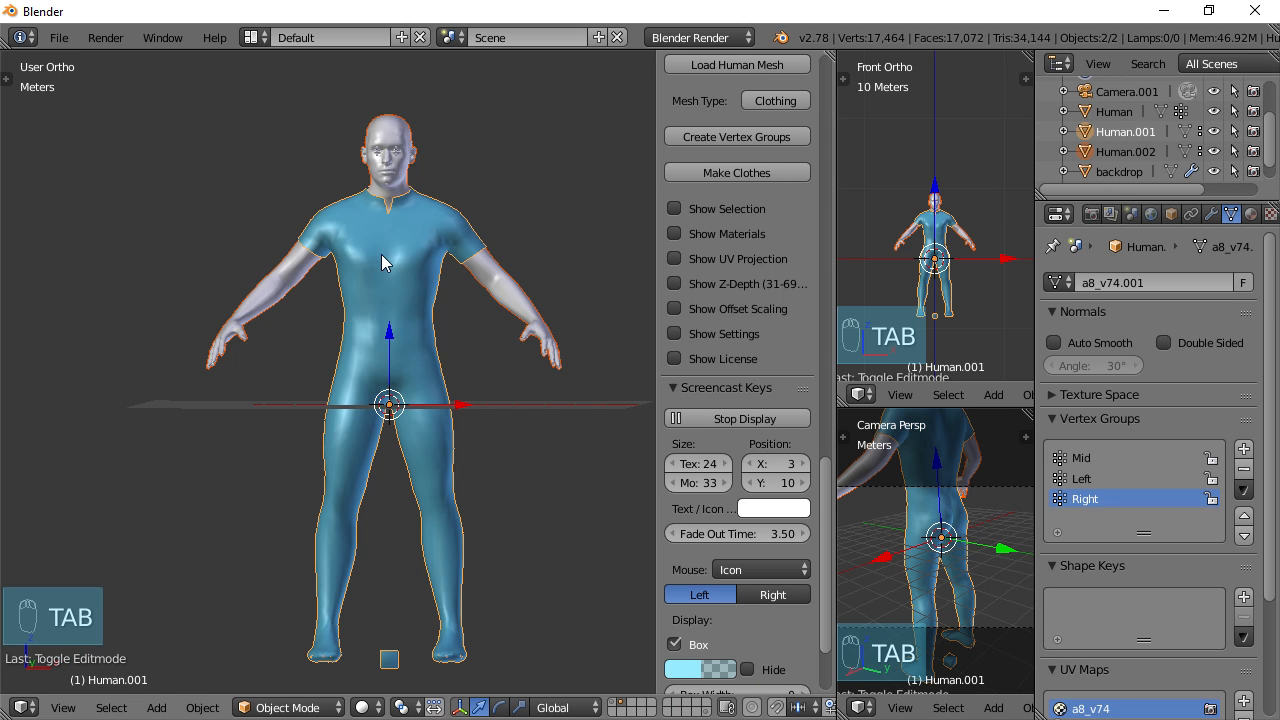
Check the Make Clothes mesh types of the body, the garment and the original human on the first layer by selecting each
right_click(386, 148)
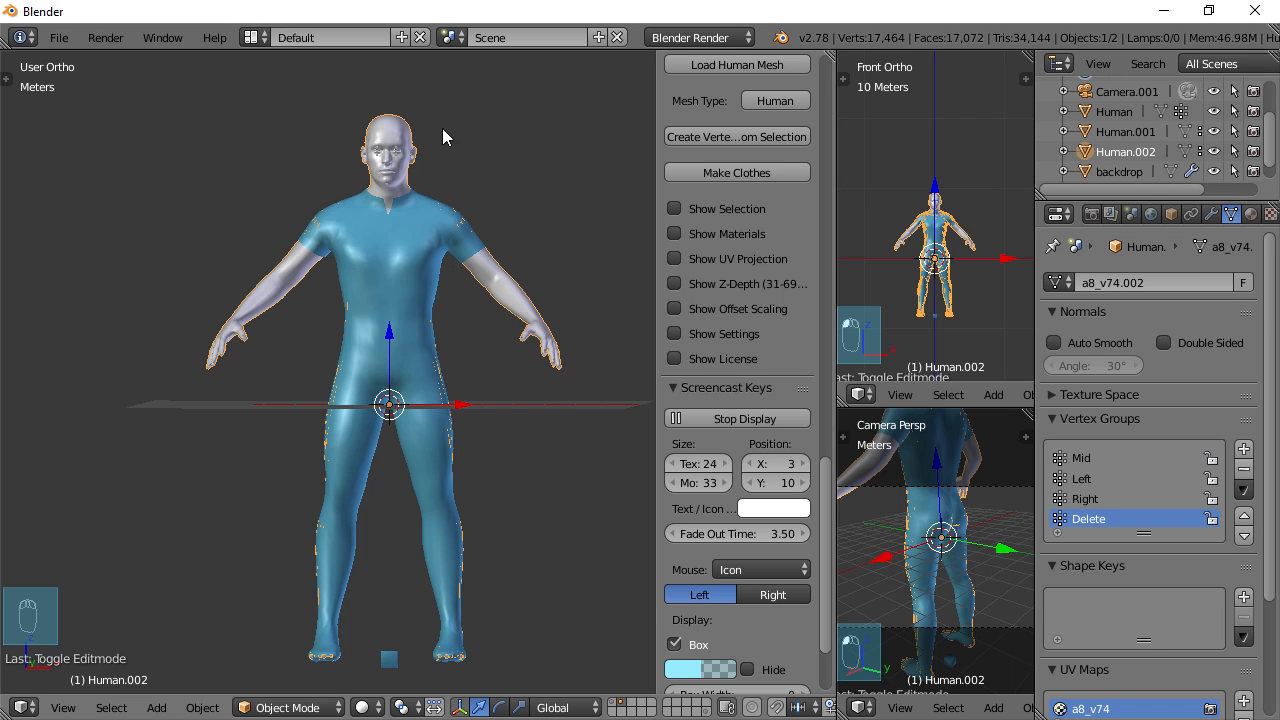
right_click(408, 242)
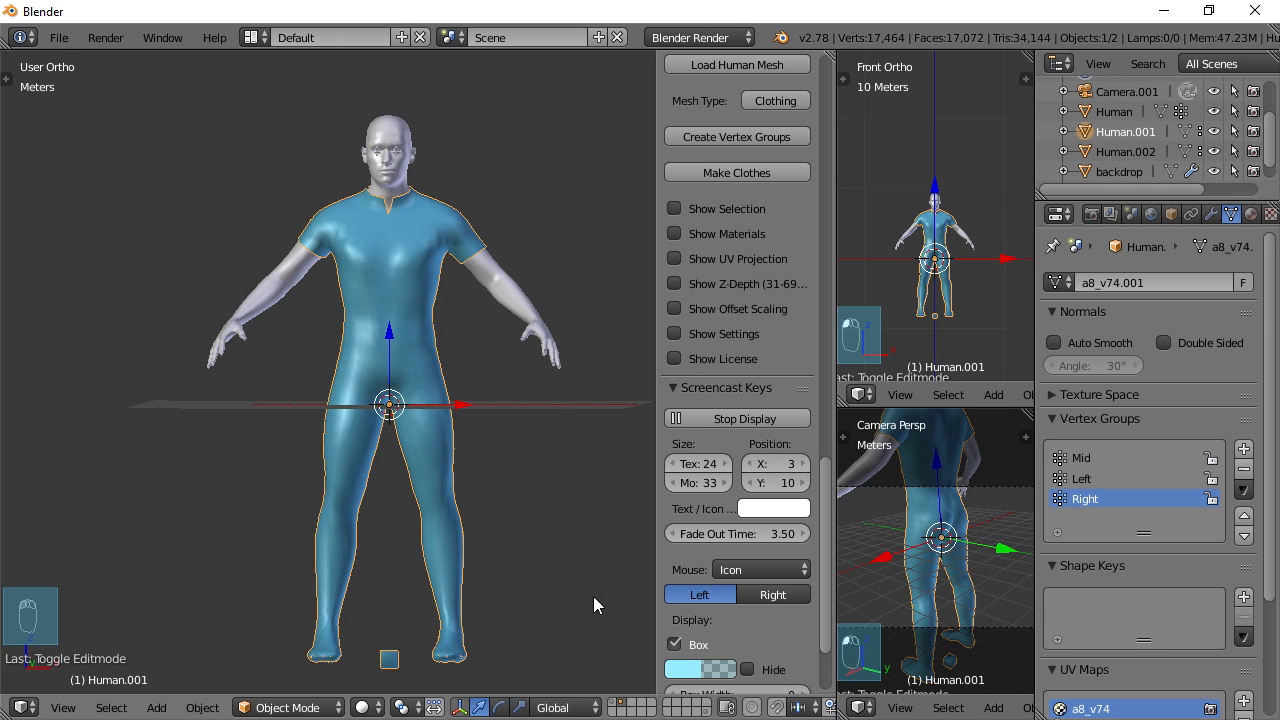
left_click(614, 707)
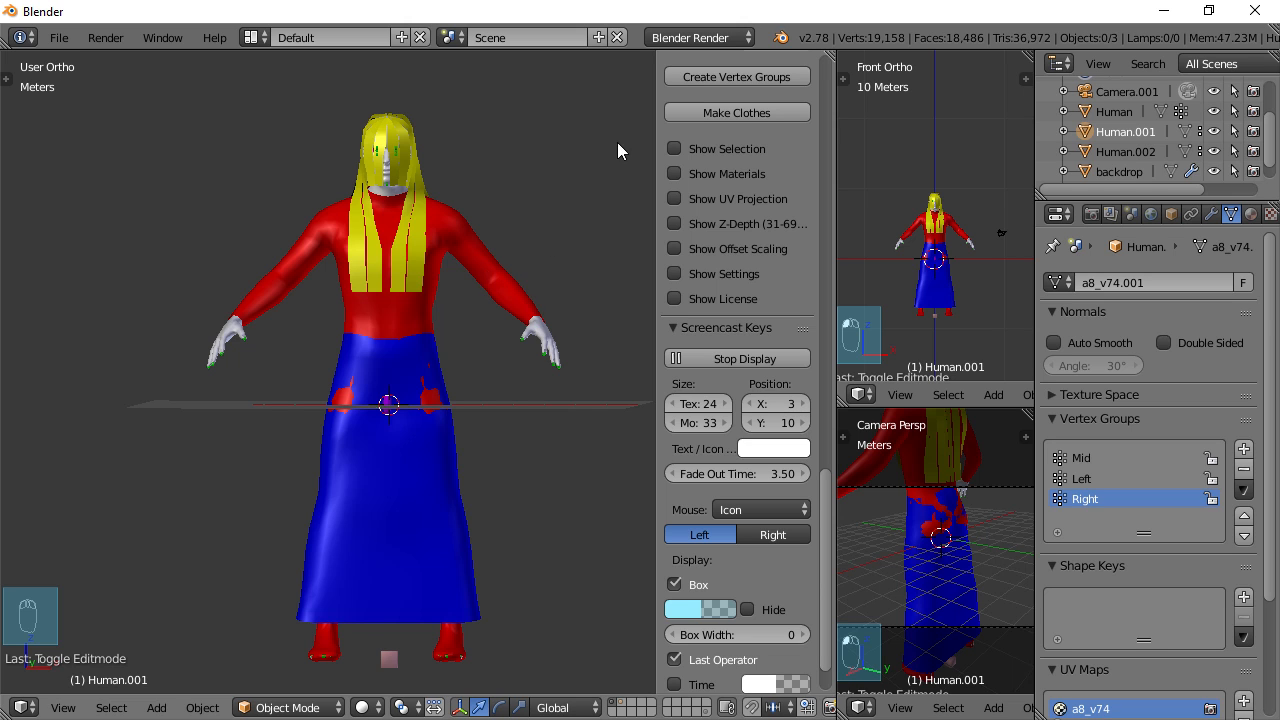
right_click(431, 224)
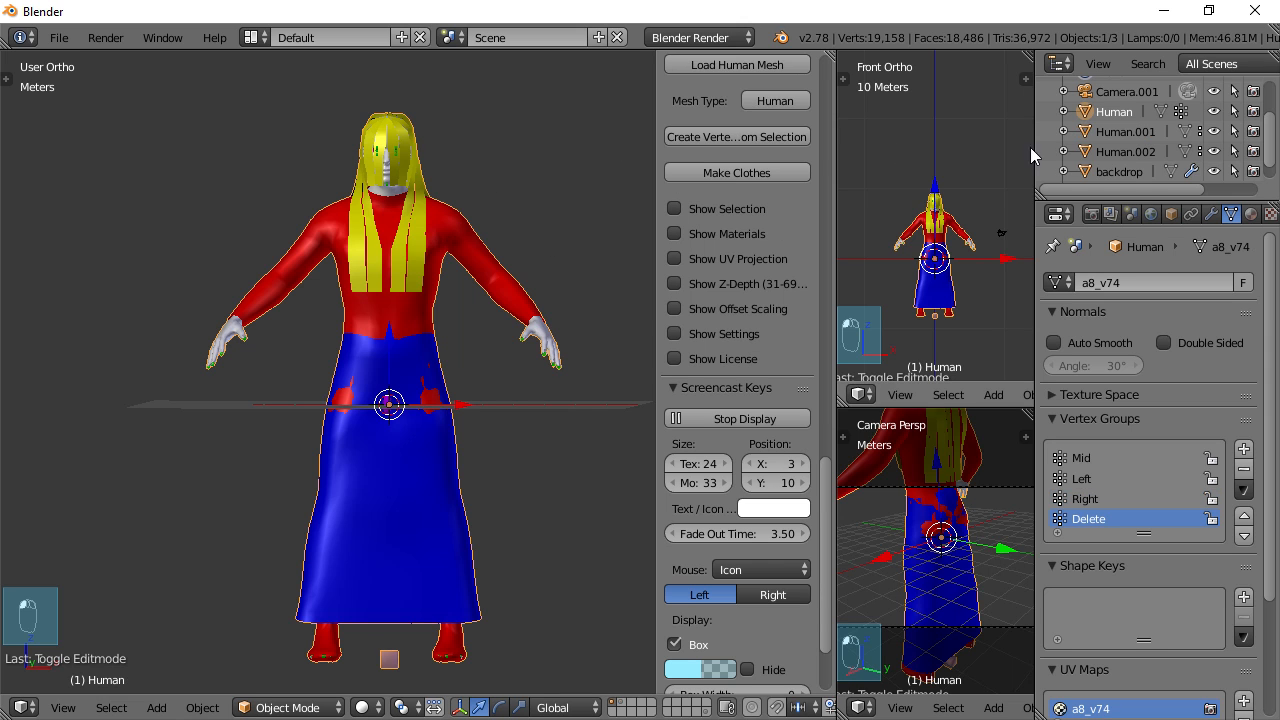
Select the blue garment on the second layer, add the original human on the first layer to the selection, and return to the garment's layer
left_click(624, 707)
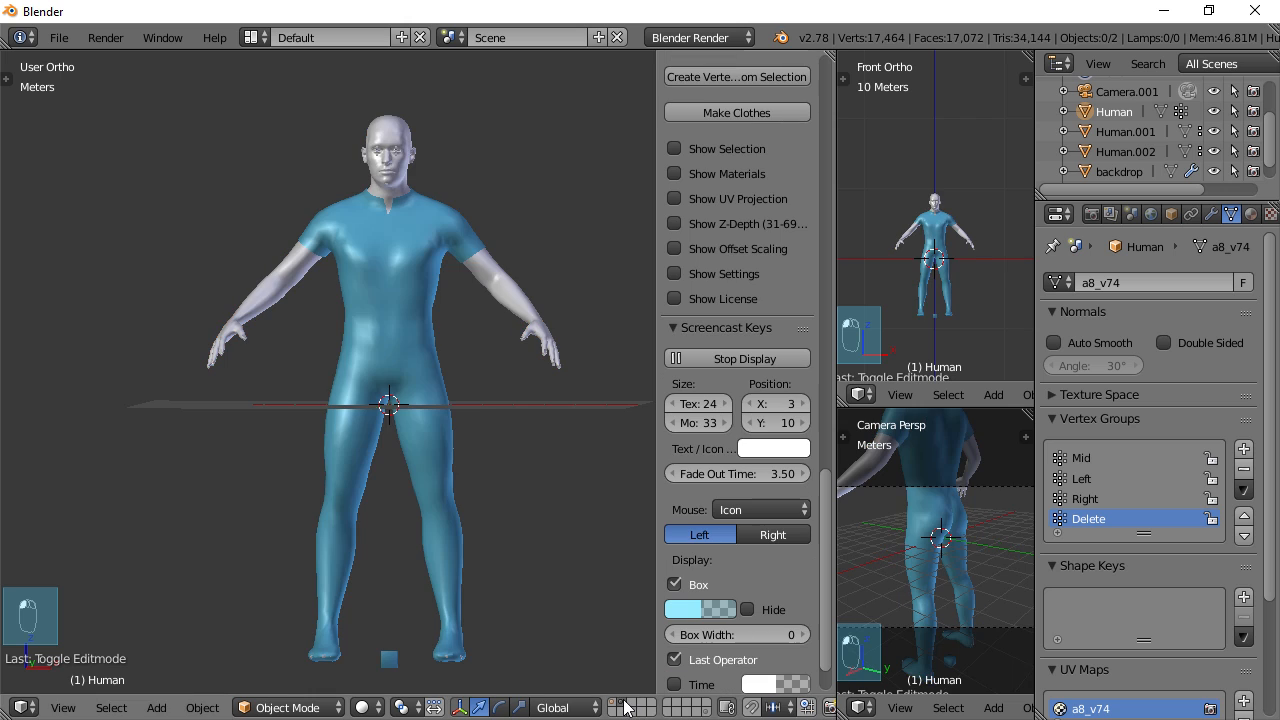
right_click(410, 248)
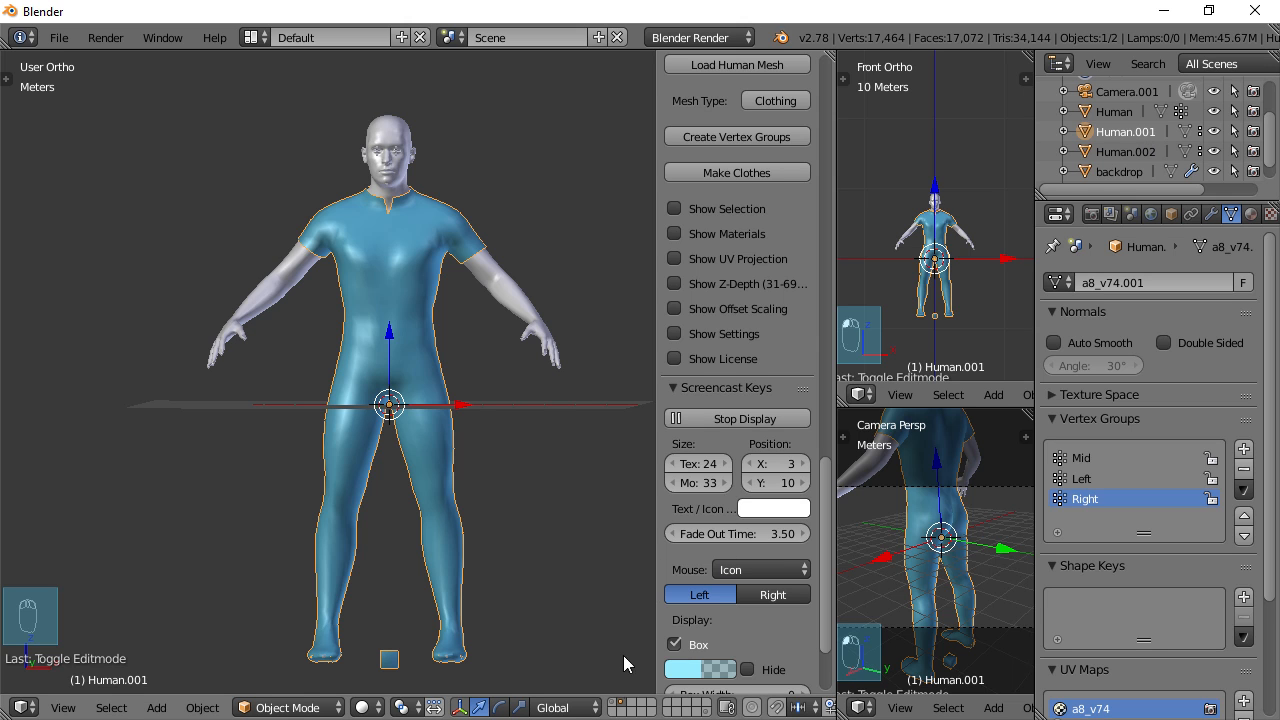
left_click(612, 705)
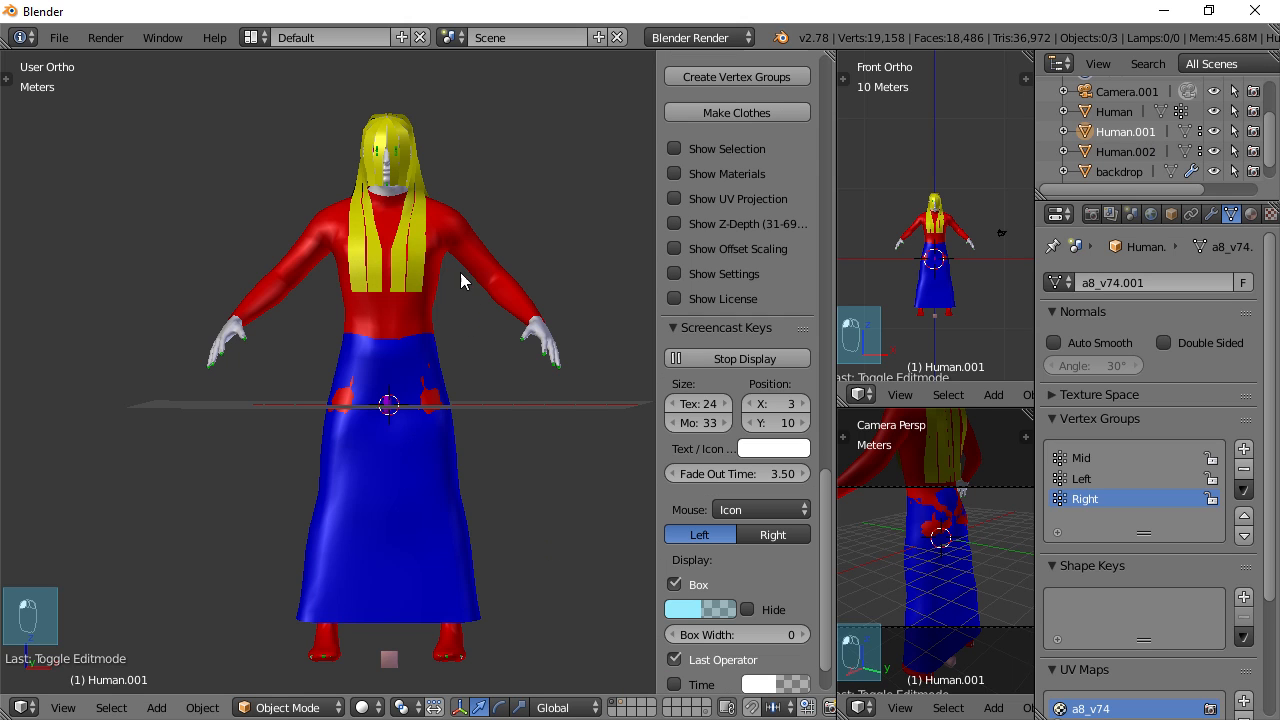
right_click(447, 230)
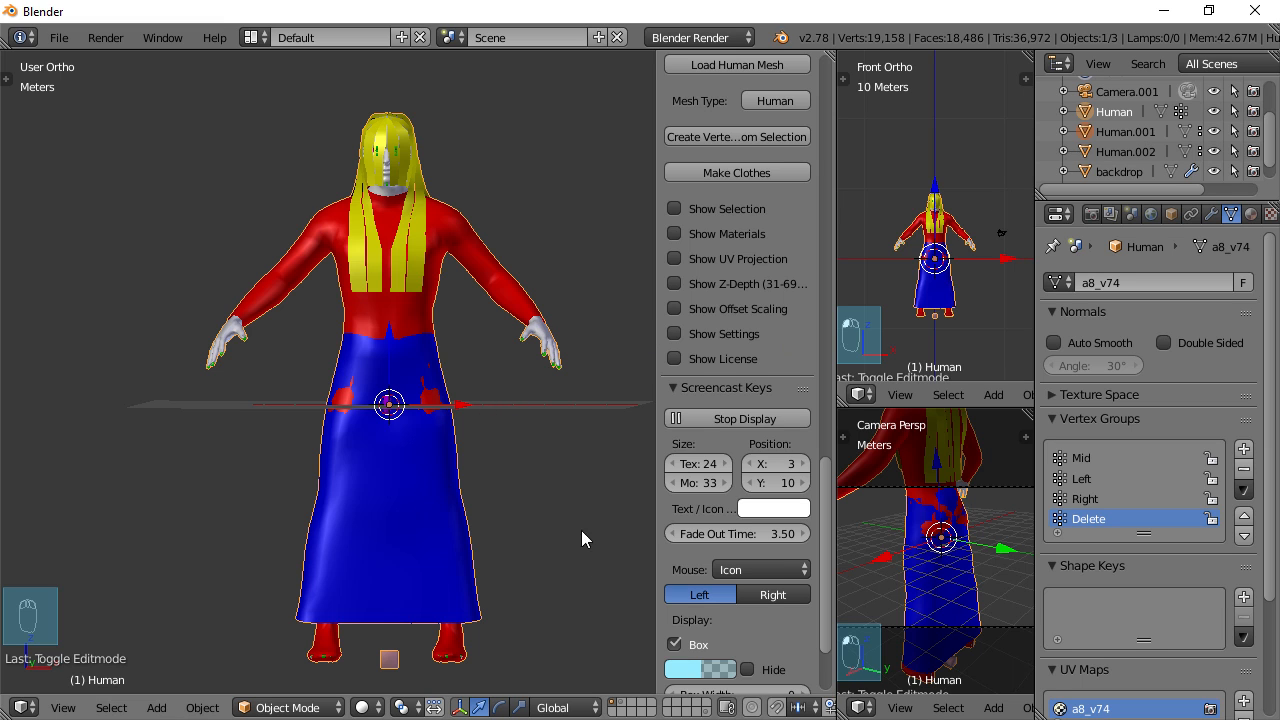
left_click(621, 700)
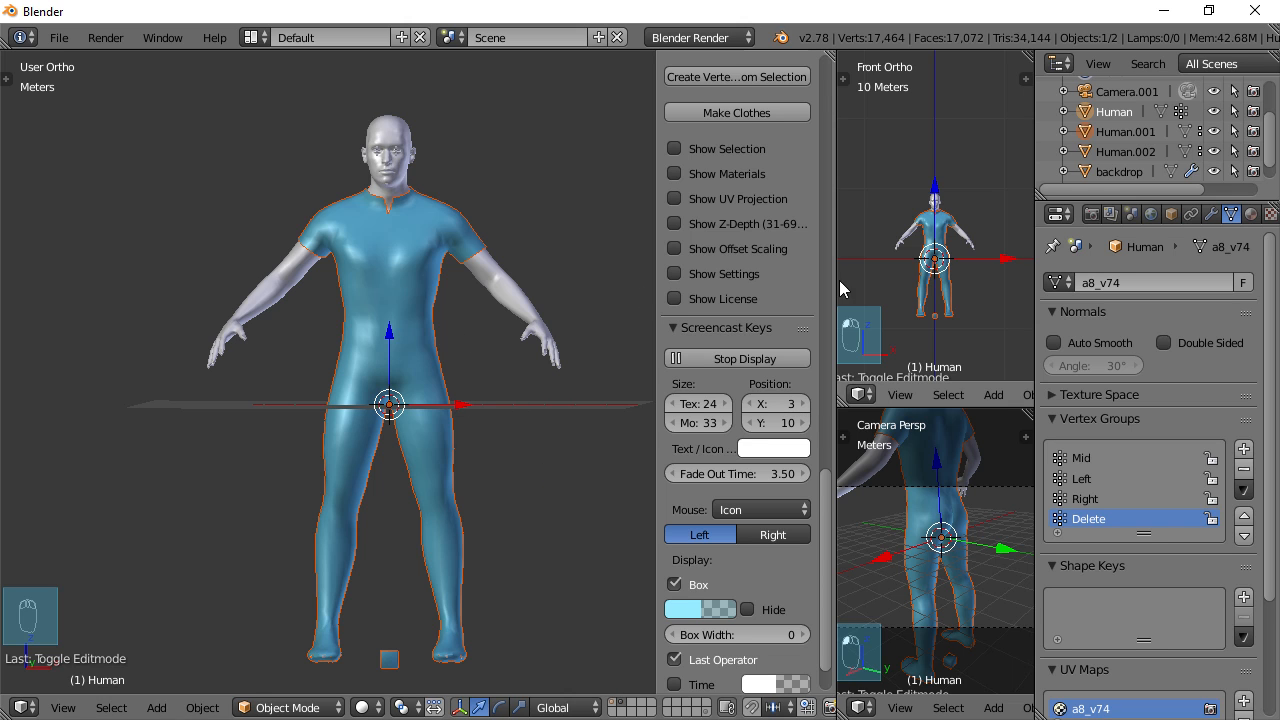
Run Make Clothes on the selected garment and human, and dismiss the resulting report
scroll(826, 531, "down", 1)
left_click_drag(826, 531, 834, 419)
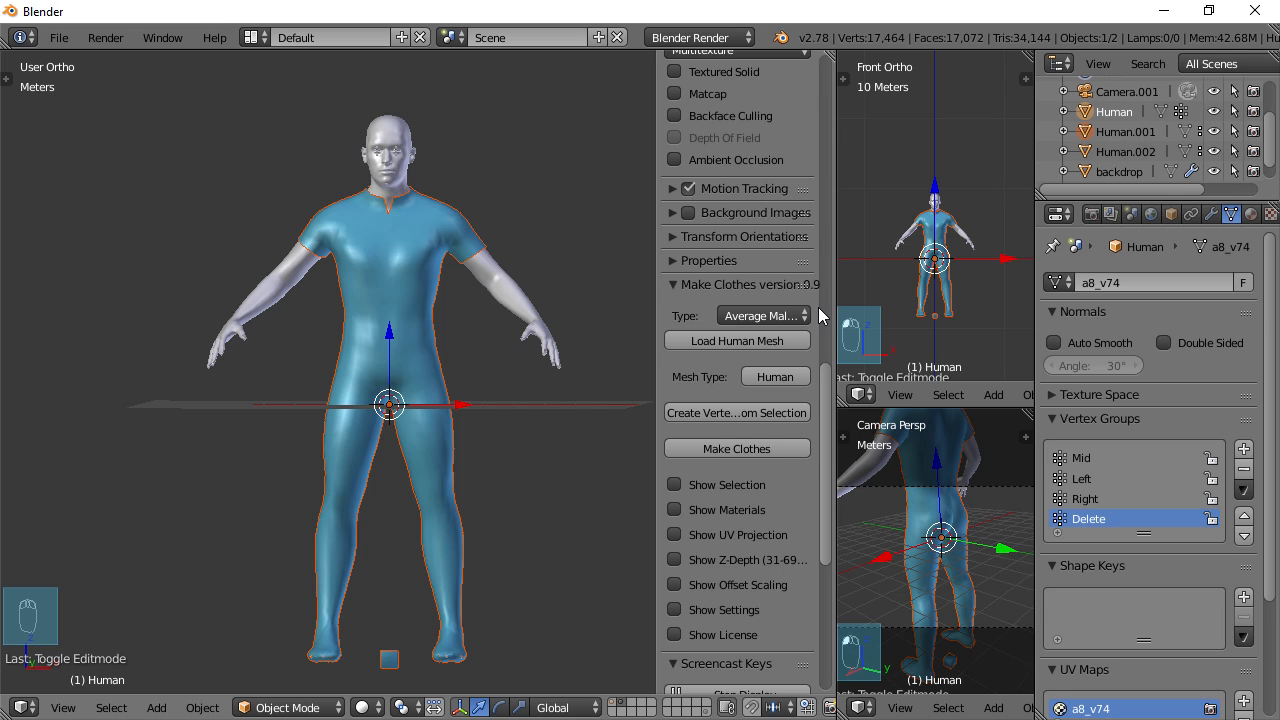
left_click(725, 449)
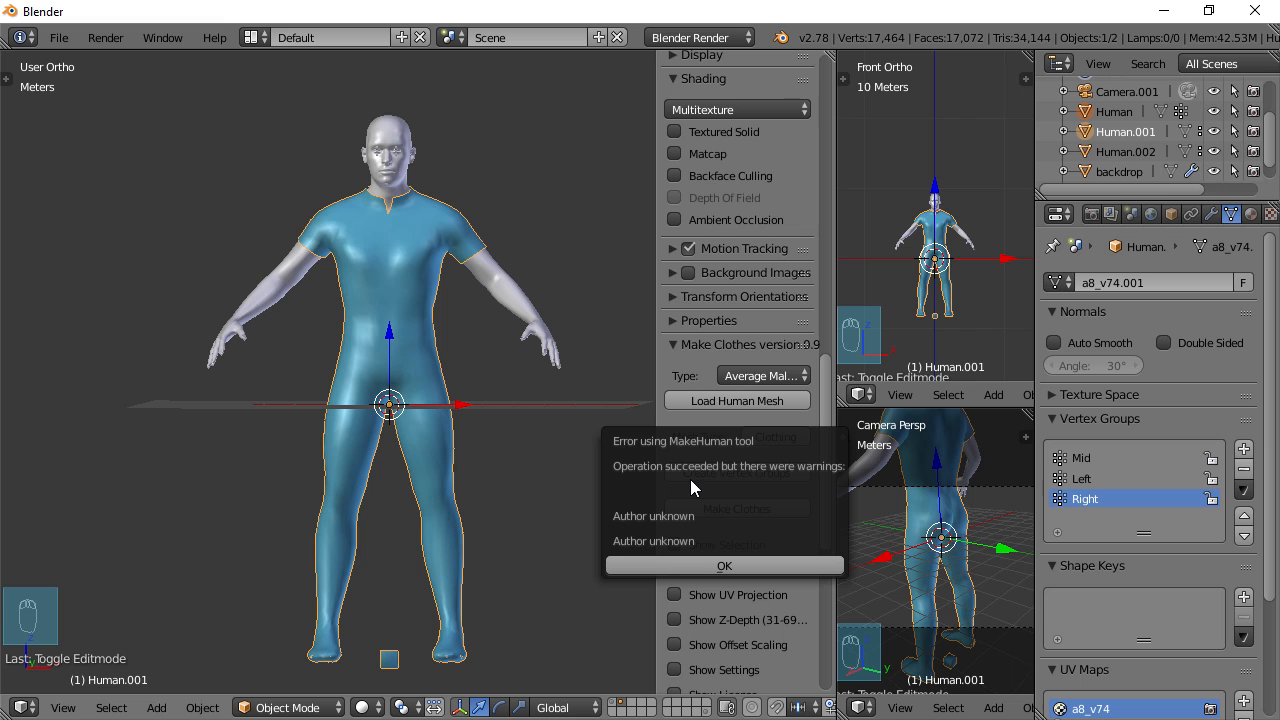
left_click(729, 563)
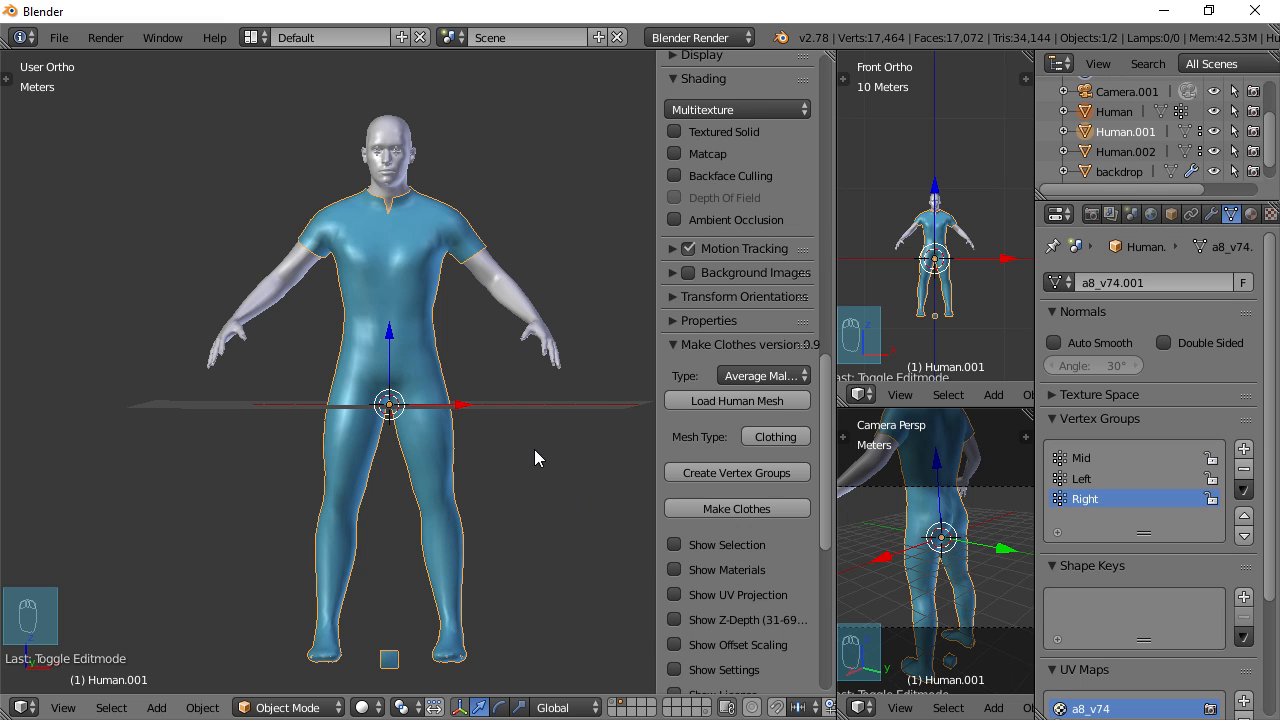
scroll(532, 443, "down", 3)
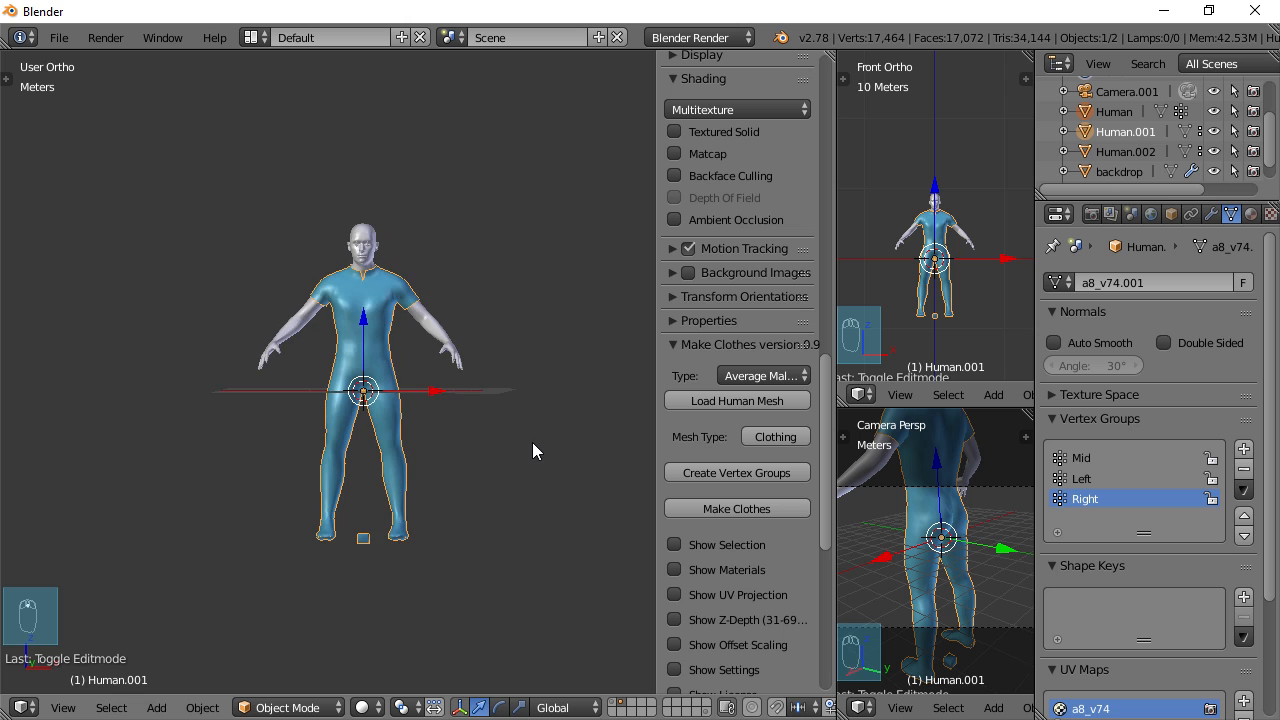
mouse_move(520, 404)
middle_mouse_down()
mouse_move(117, 417)
mouse_move(463, 413)
mouse_move(516, 395)
middle_mouse_up()
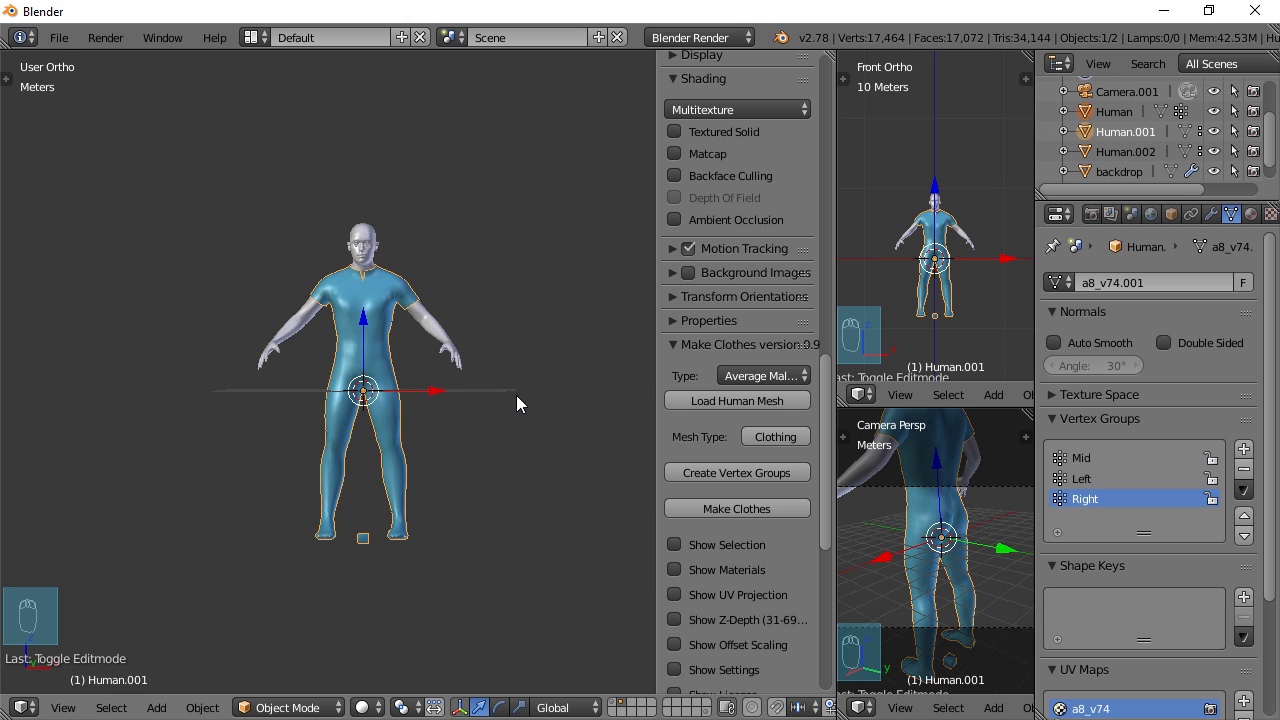